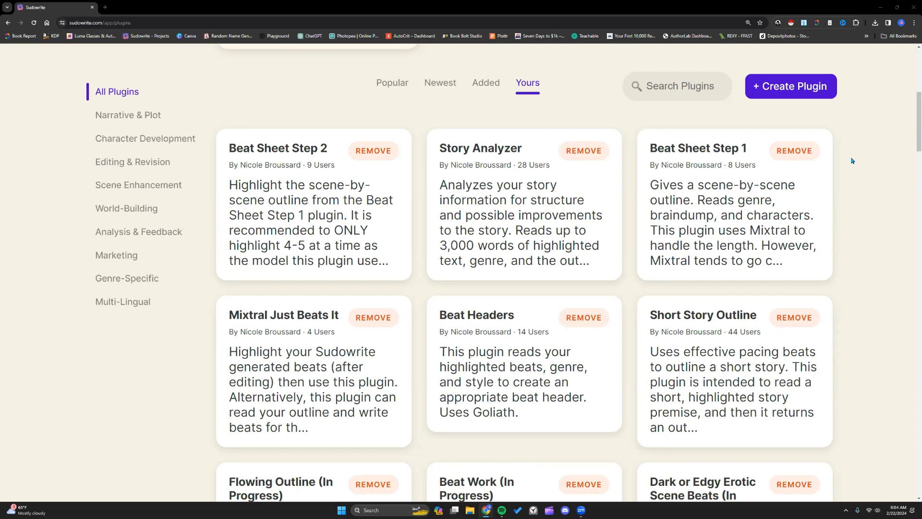
# Step: Browse your own plugins, open Brainstorm Story Ideas and read its description and example input
pyautogui.scroll(-12, 852, 160)
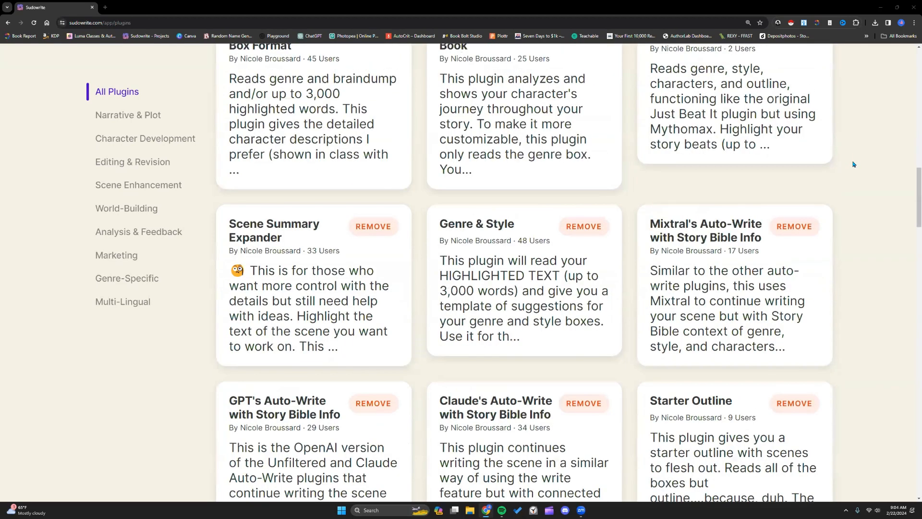
pyautogui.scroll(-15, 855, 166)
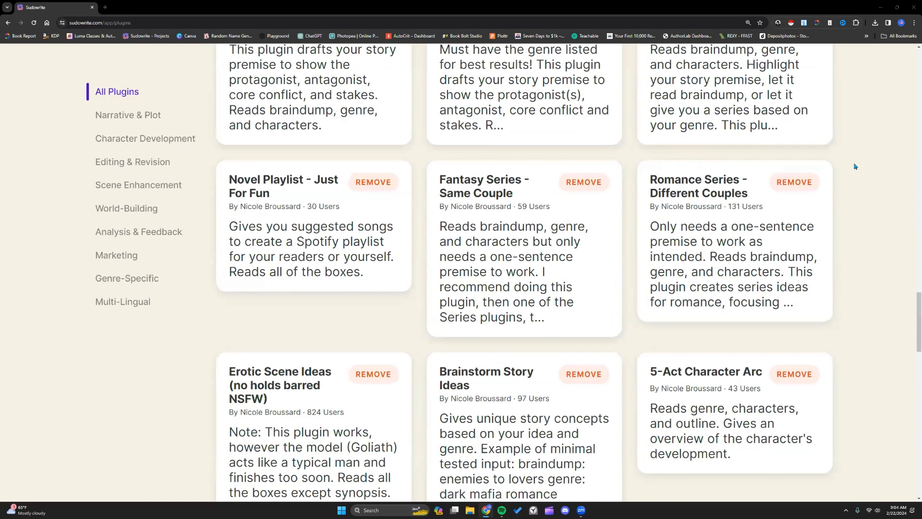
pyautogui.scroll(-15, 855, 166)
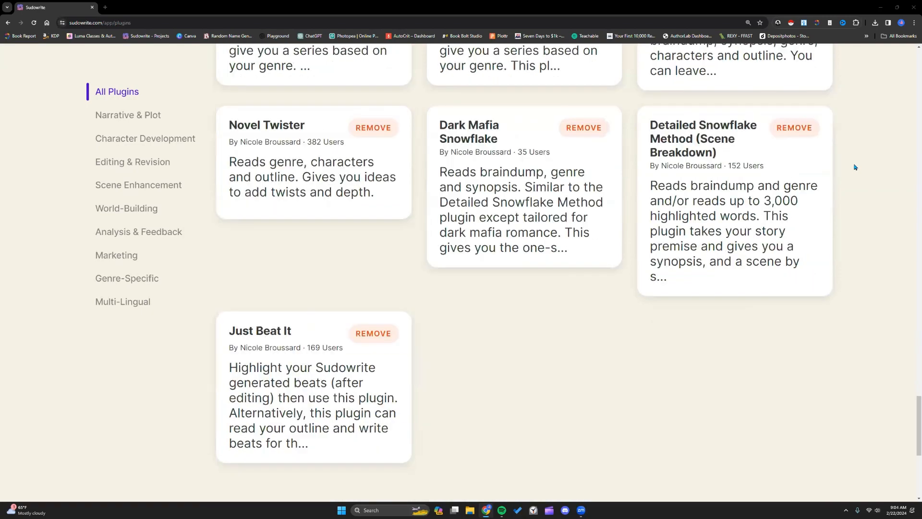
pyautogui.scroll(4, 855, 167)
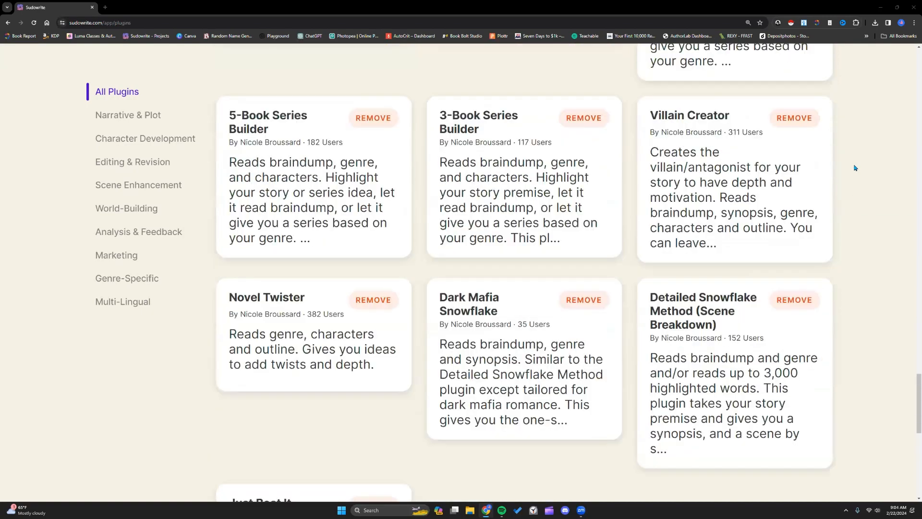
pyautogui.scroll(7, 855, 167)
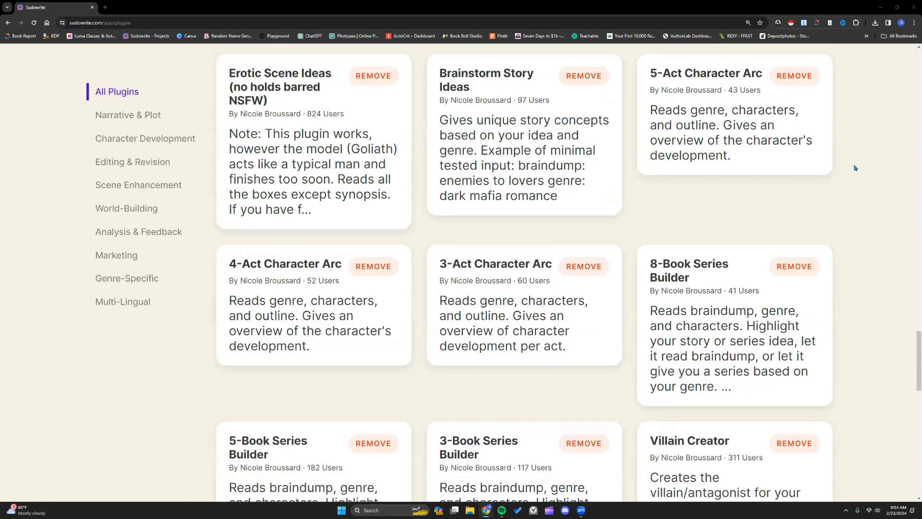
pyautogui.scroll(2, 855, 167)
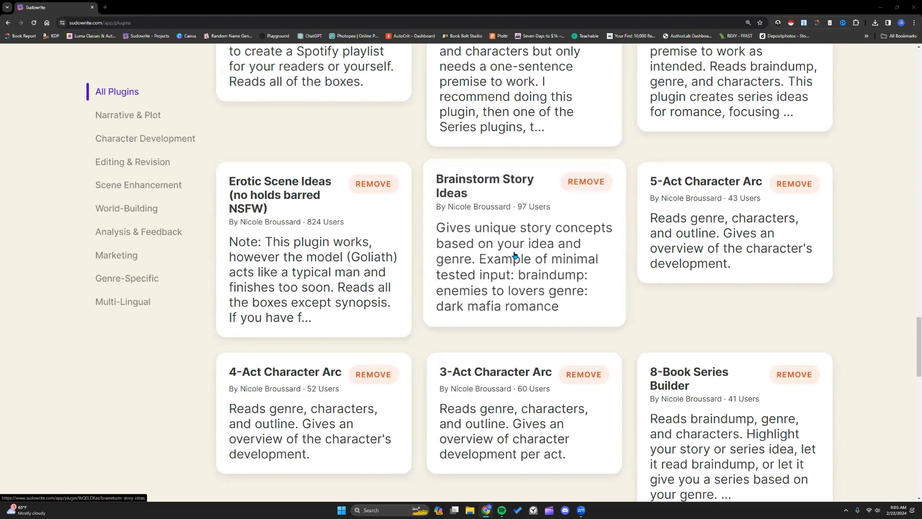
pyautogui.click(515, 249)
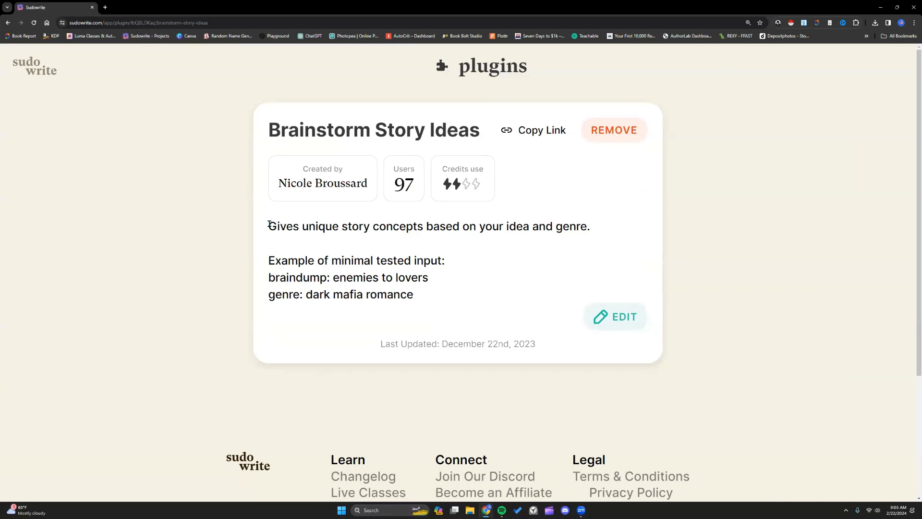
pyautogui.moveTo(269, 224); pyautogui.dragTo(595, 233)
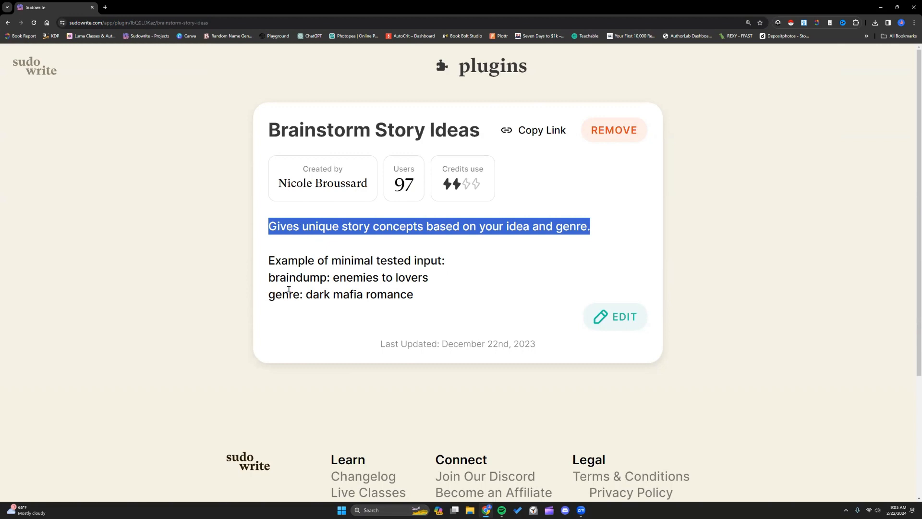
pyautogui.click(361, 304)
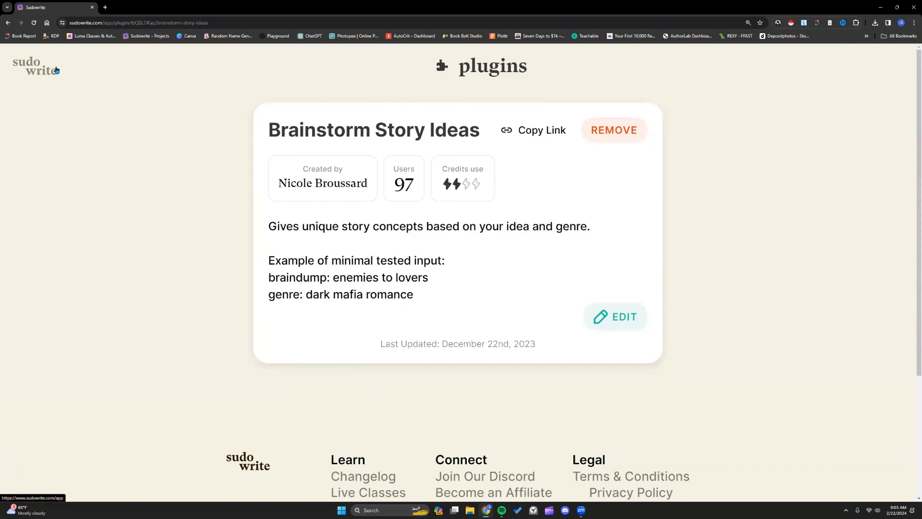
# Step: Create a new project and write "An epic fantasy novel featuring humans, dwarves, elves, orcs, and druids." in its blank document
pyautogui.click(42, 68)
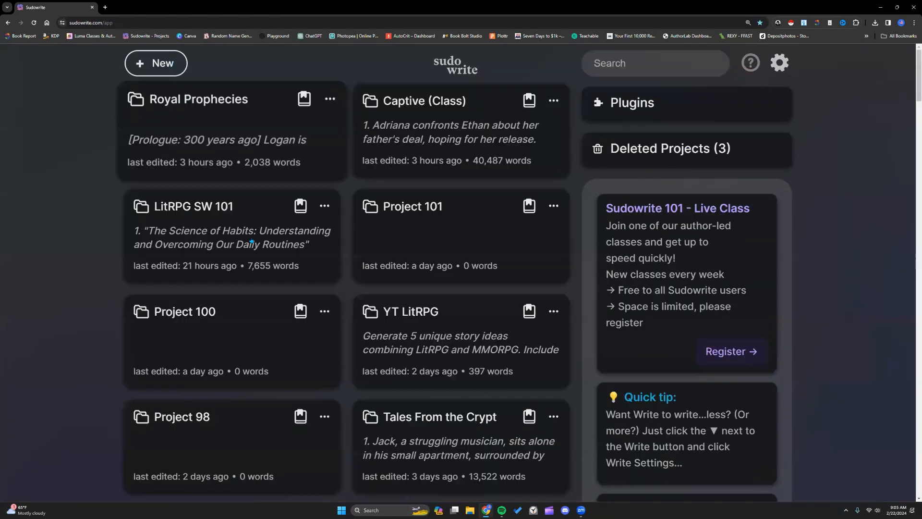
pyautogui.click(172, 64)
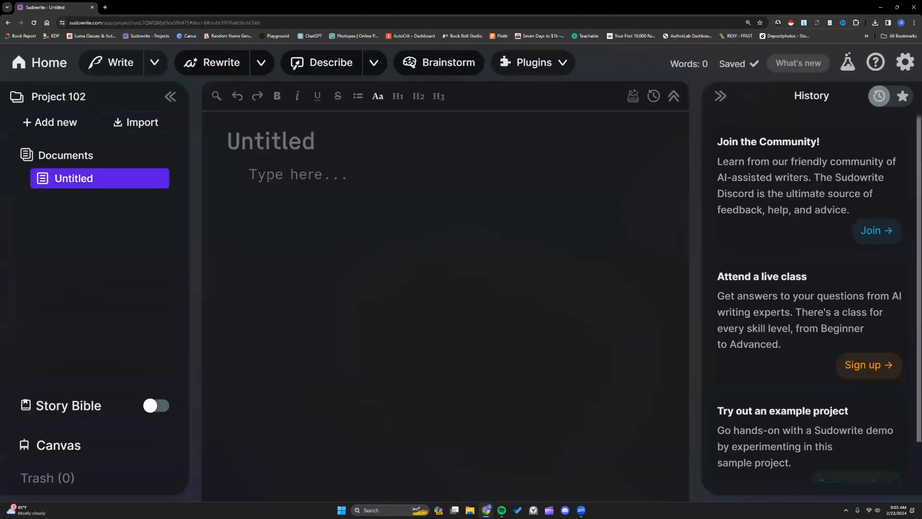
pyautogui.write('An epic fantas')
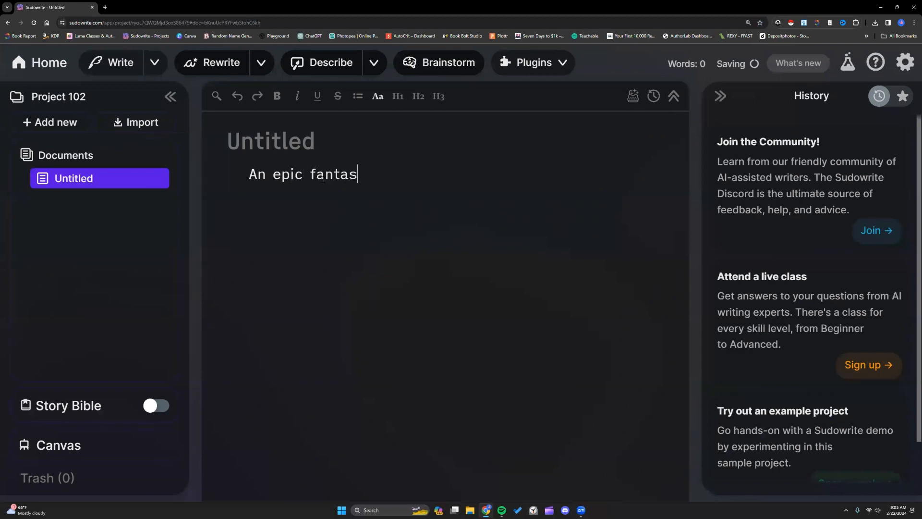
pyautogui.write('y novel with')
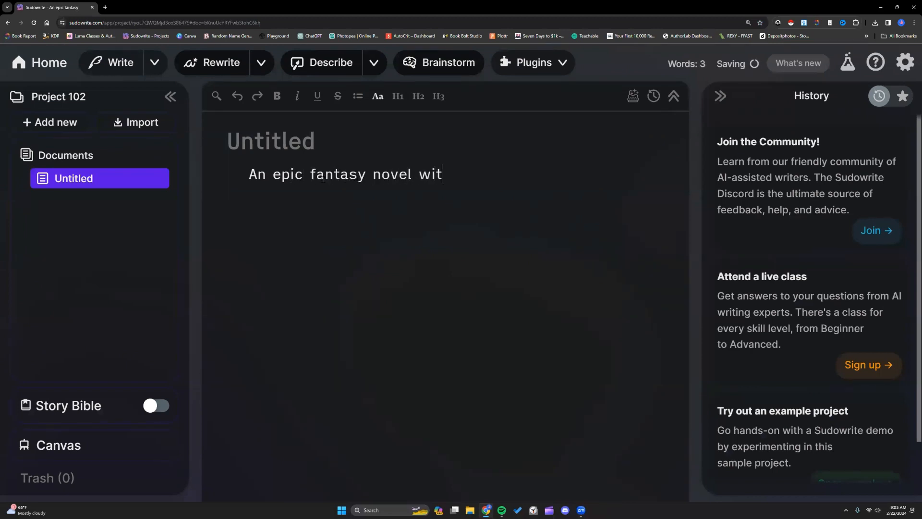
pyautogui.press('BackSpace')
pyautogui.press('BackSpace')
pyautogui.press('BackSpace')
pyautogui.press('BackSpace')
pyautogui.press('BackSpace')
pyautogui.write('ef')
pyautogui.press('BackSpace')
pyautogui.press('BackSpace')
pyautogui.write('featuring humans,')
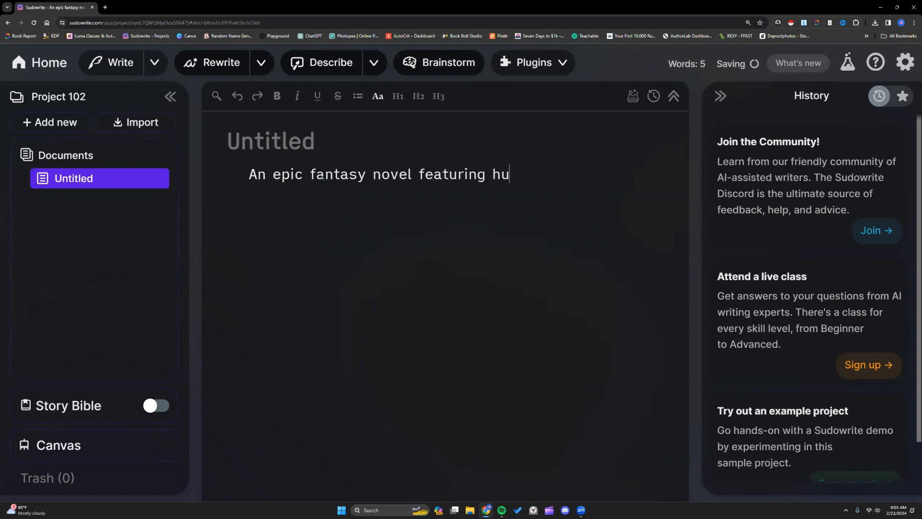
pyautogui.press('BackSpace')
pyautogui.write('s, dwarves, elves, orcs')
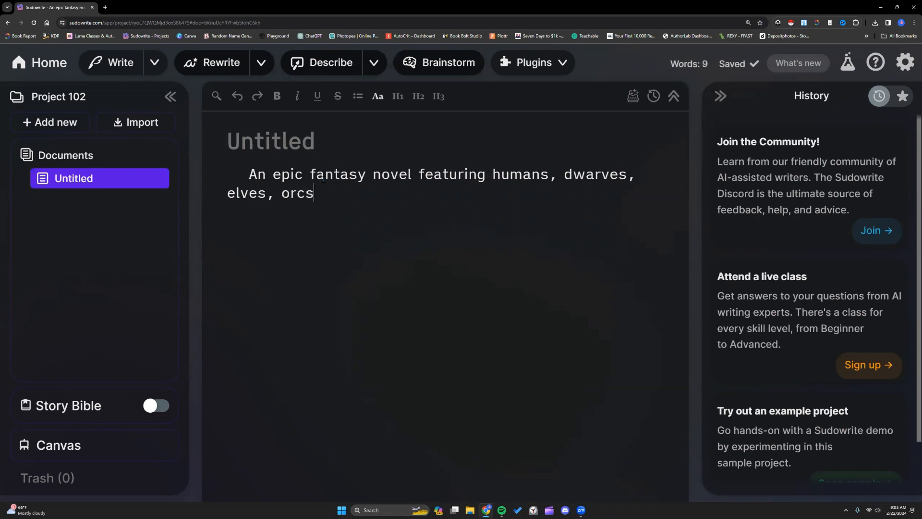
pyautogui.write(', and druids.')
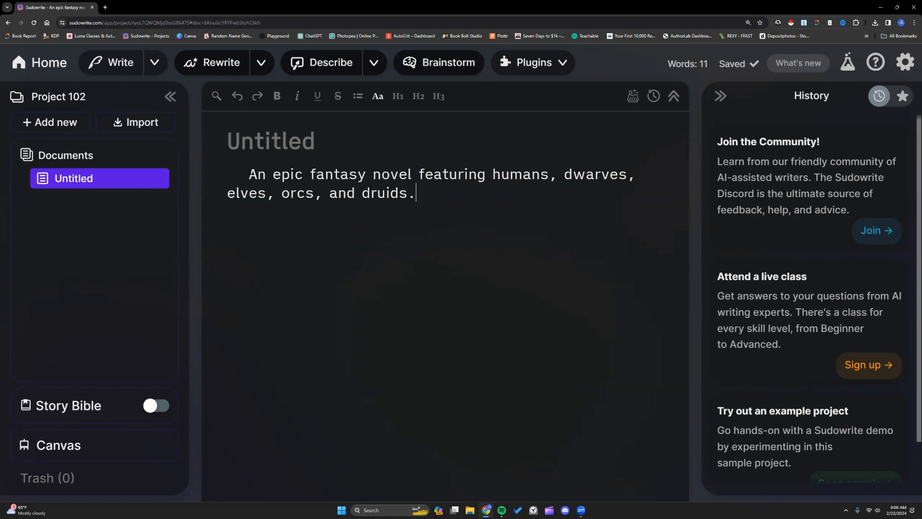
# Step: Run the Brainstorm Story Ideas plugin on the whole epic fantasy premise sentence
pyautogui.moveTo(250, 174); pyautogui.dragTo(432, 190)
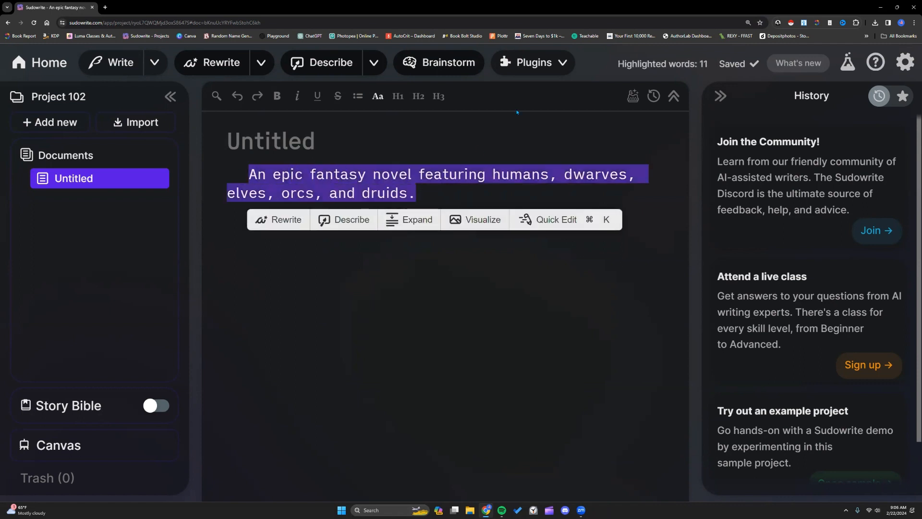
pyautogui.click(562, 63)
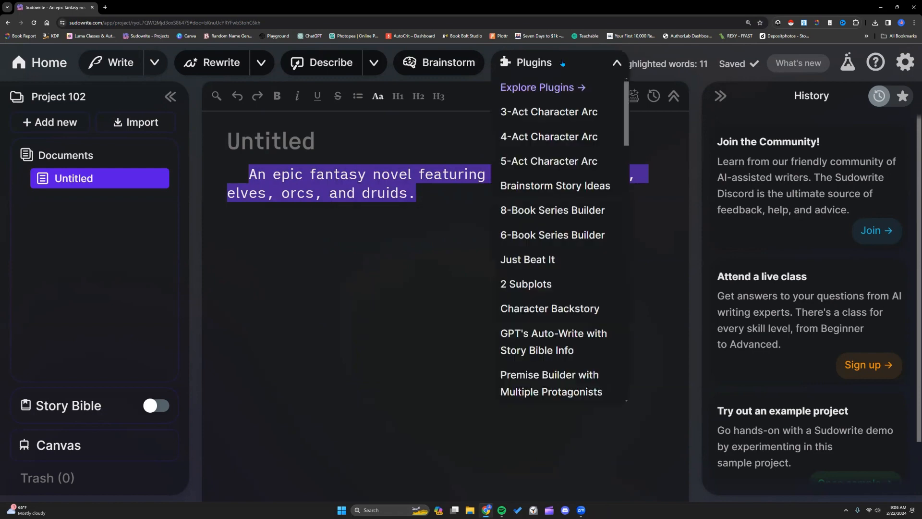
pyautogui.scroll(-8, 562, 225)
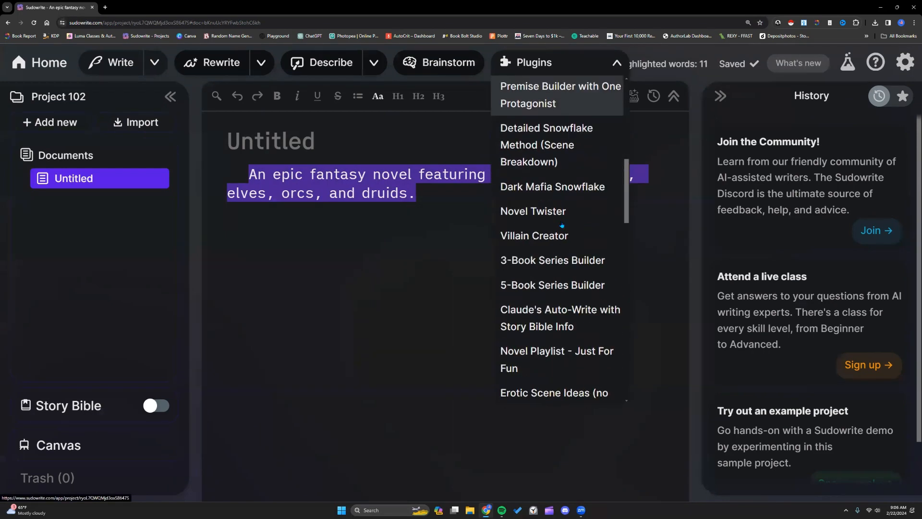
pyautogui.scroll(-5, 562, 225)
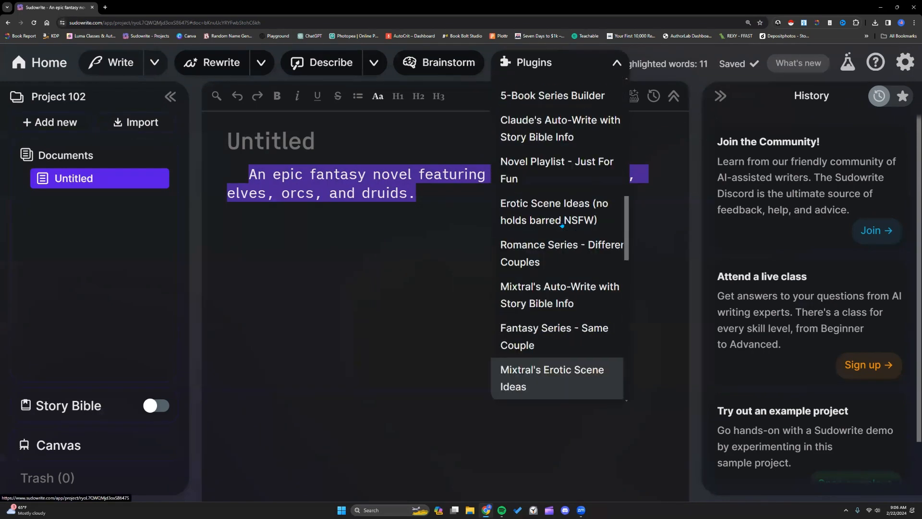
pyautogui.scroll(13, 561, 225)
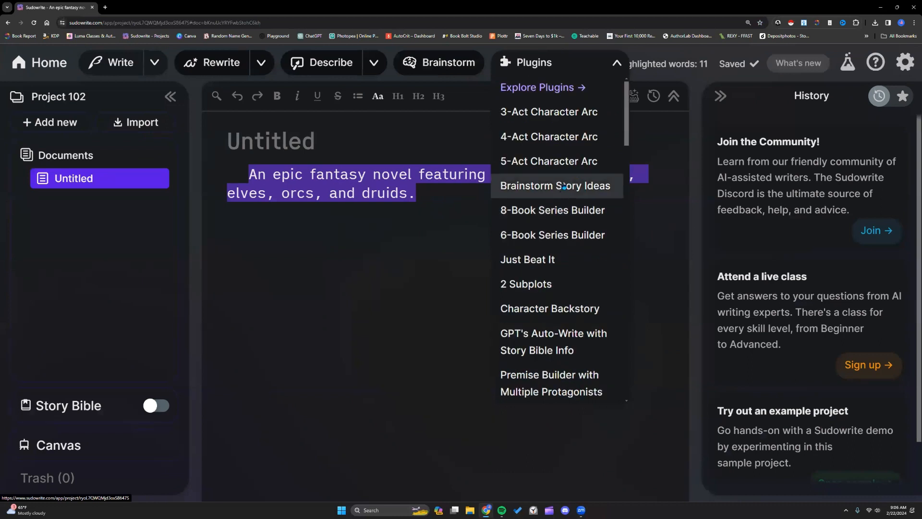
pyautogui.click(564, 187)
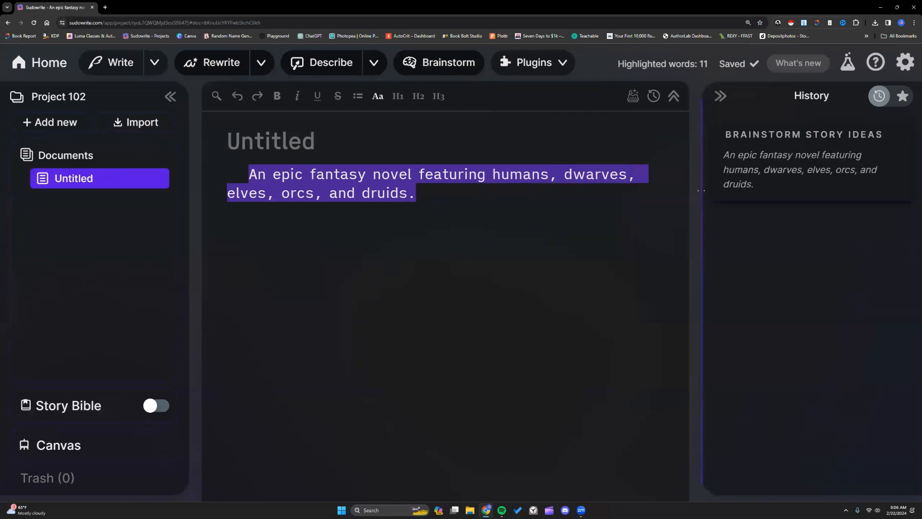
# Step: Widen the plugin history area and read through the story ideas generated from the epic fantasy premise
pyautogui.moveTo(700, 191); pyautogui.dragTo(465, 191)
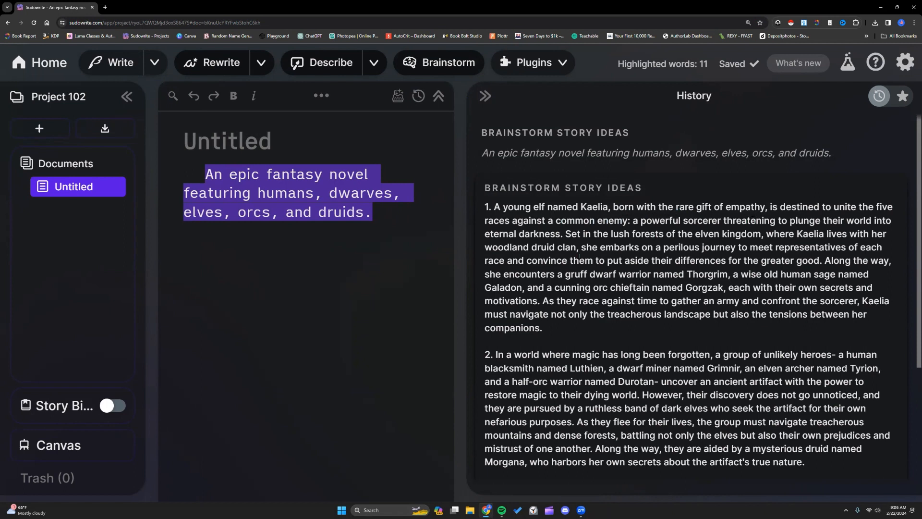
pyautogui.scroll(-3, 677, 244)
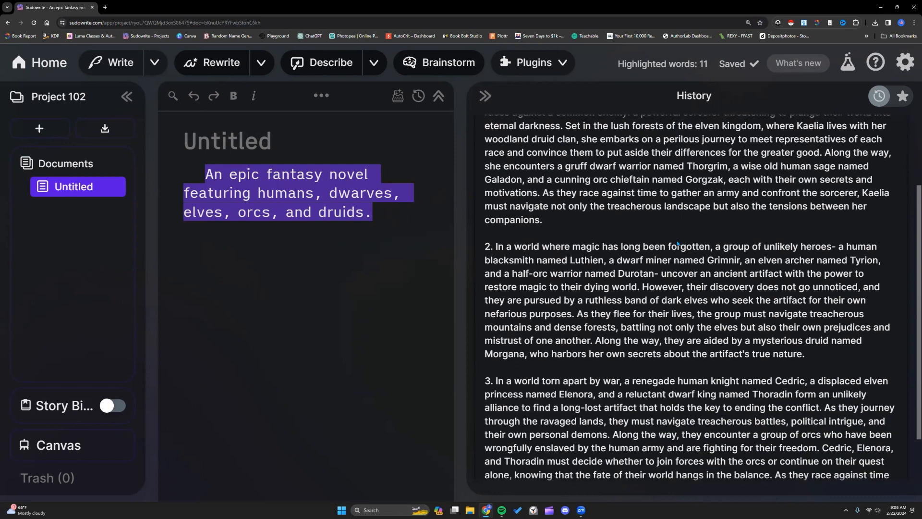
pyautogui.scroll(-1, 678, 244)
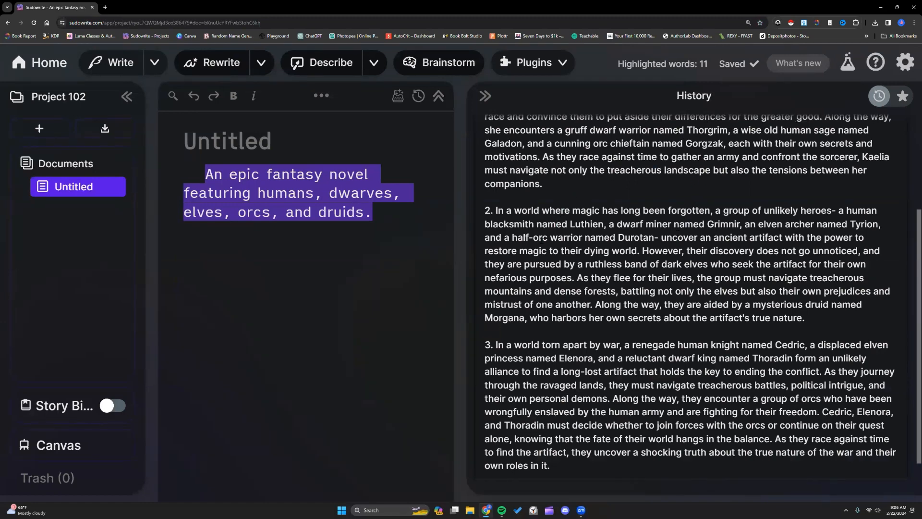
pyautogui.scroll(-1, 541, 238)
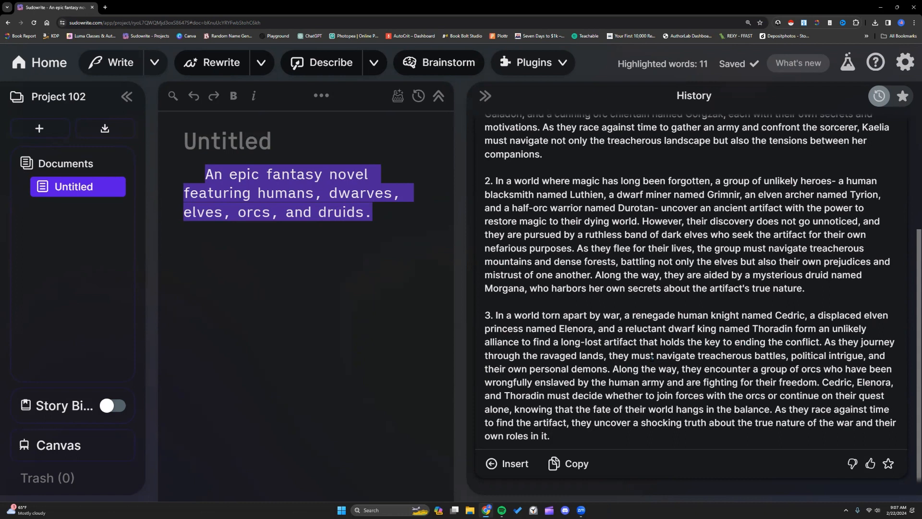
# Step: Replace the word "epic" with "adventure" in the premise sentence
pyautogui.click(333, 212)
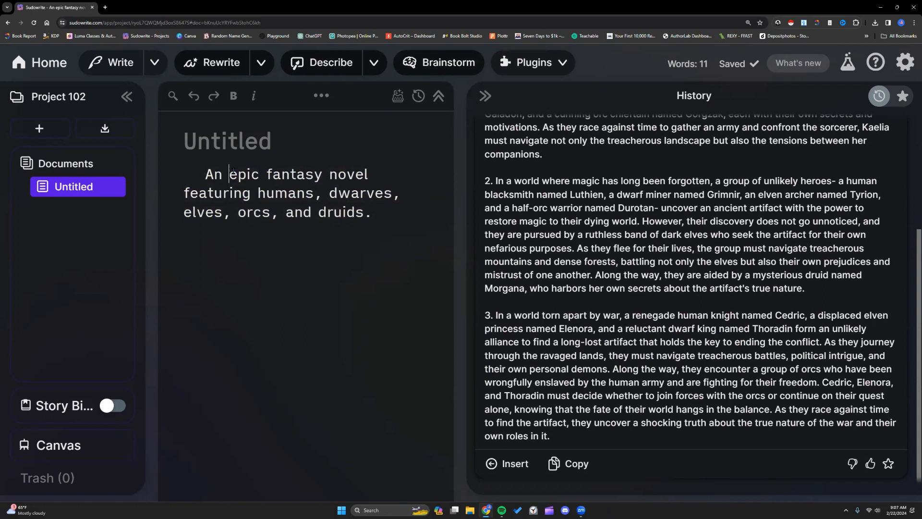
pyautogui.moveTo(238, 172); pyautogui.dragTo(263, 171)
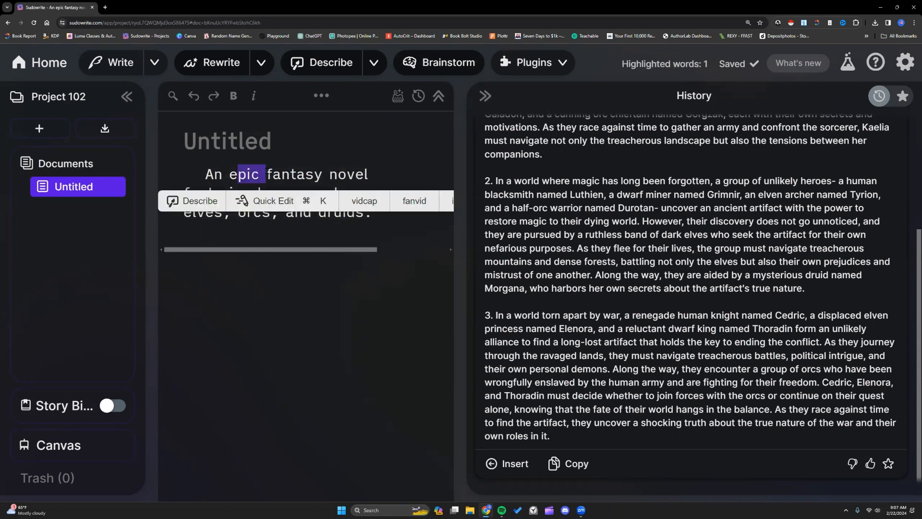
pyautogui.press('BackSpace')
pyautogui.press('BackSpace')
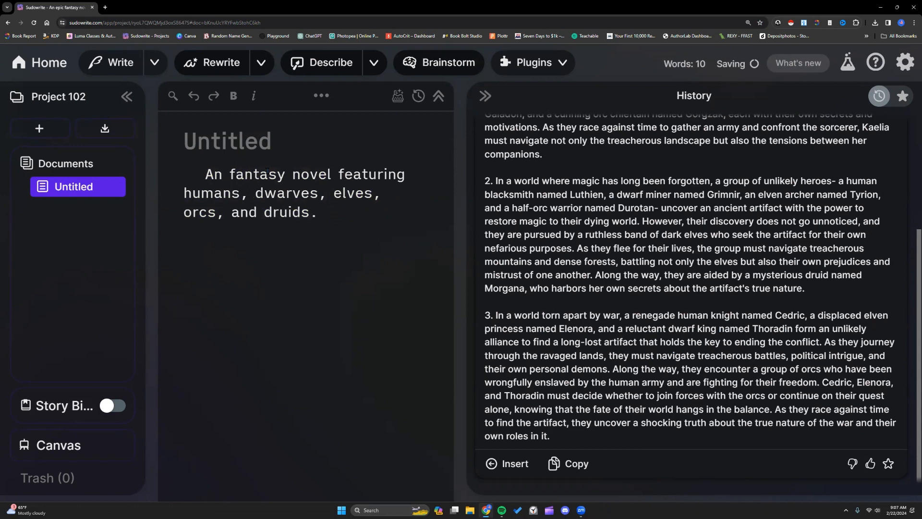
pyautogui.write('adventure')
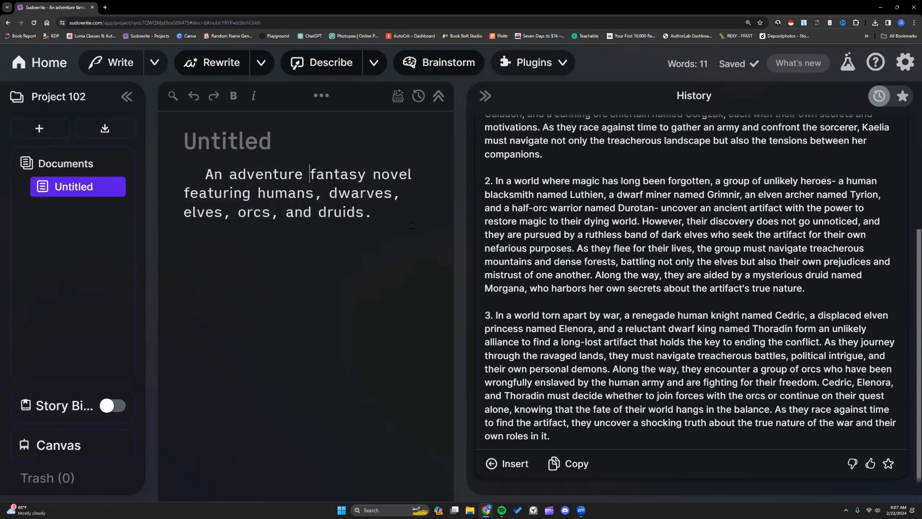
pyautogui.click(382, 211)
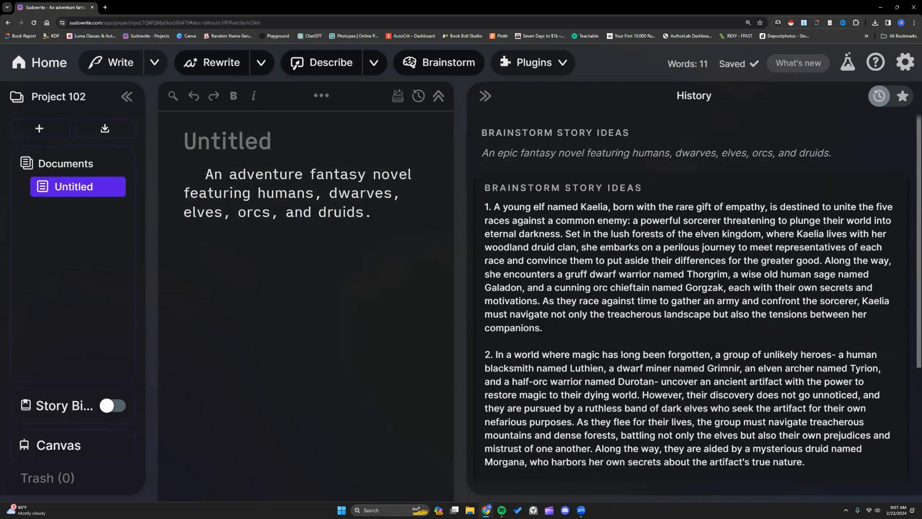
# Step: Run the Brainstorm Story Ideas plugin on the full adventure fantasy premise and review the generated ideas
pyautogui.moveTo(200, 174); pyautogui.dragTo(374, 208)
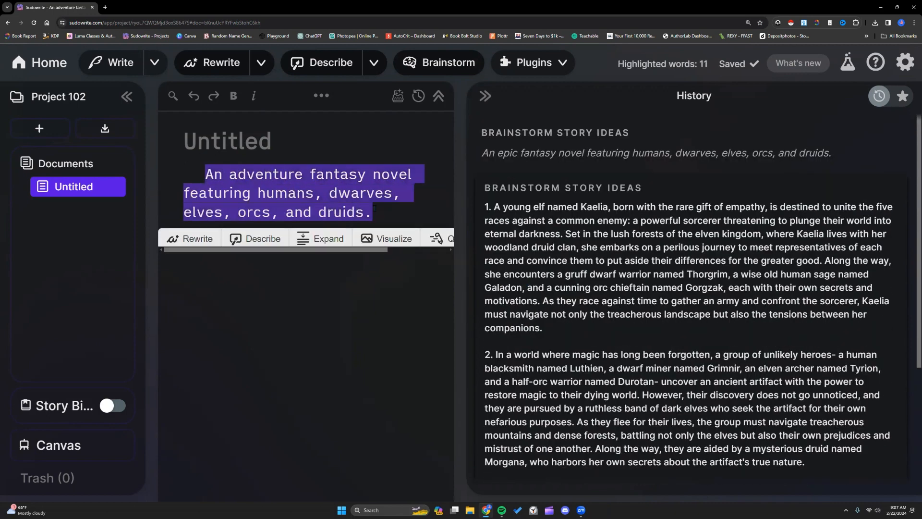
pyautogui.click(555, 64)
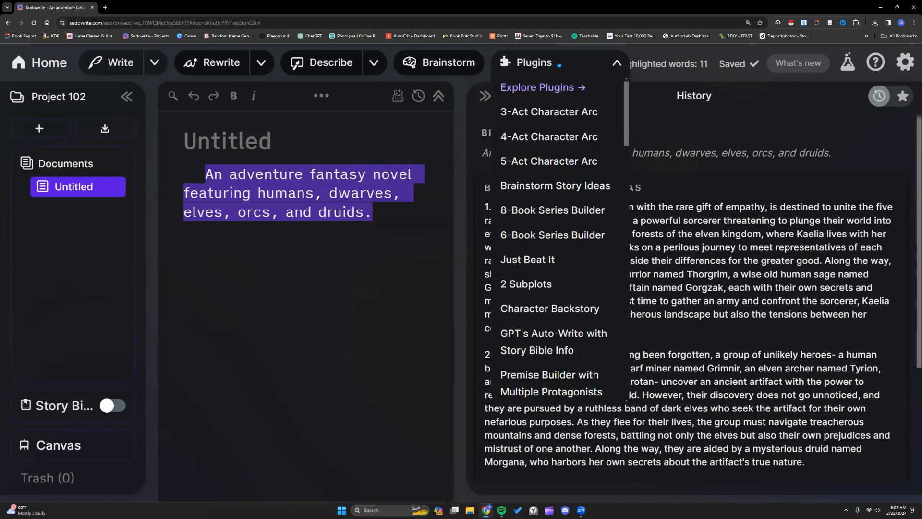
pyautogui.click(554, 190)
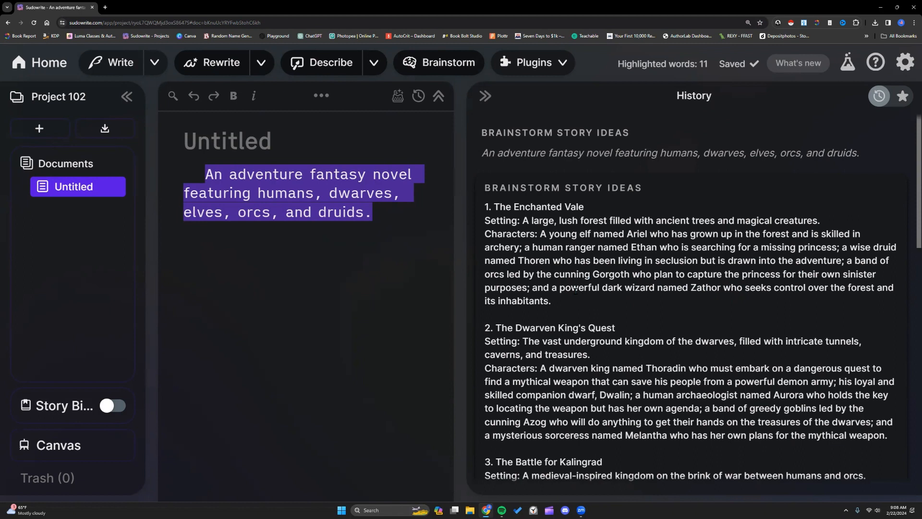
pyautogui.scroll(-1, 575, 291)
pyautogui.scroll(-3, 574, 291)
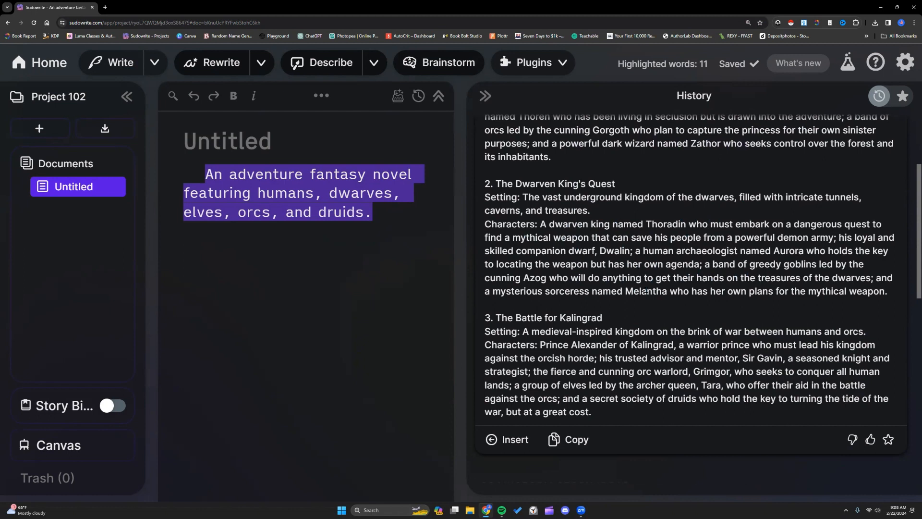
# Step: Examine the settings and characters in the story ideas generated from the adventure fantasy premise, comparing them with the word "adventure" in the sentence
pyautogui.scroll(-1, 646, 290)
pyautogui.scroll(-1, 646, 288)
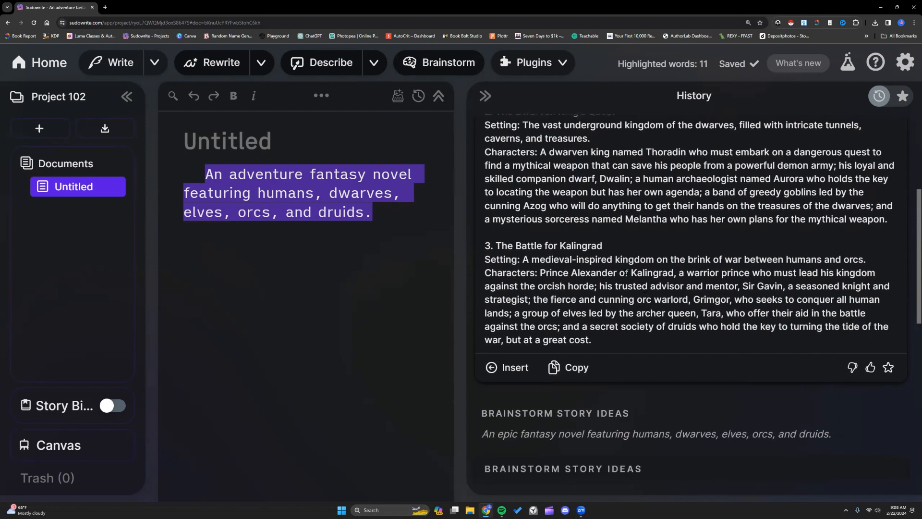
pyautogui.scroll(2, 626, 273)
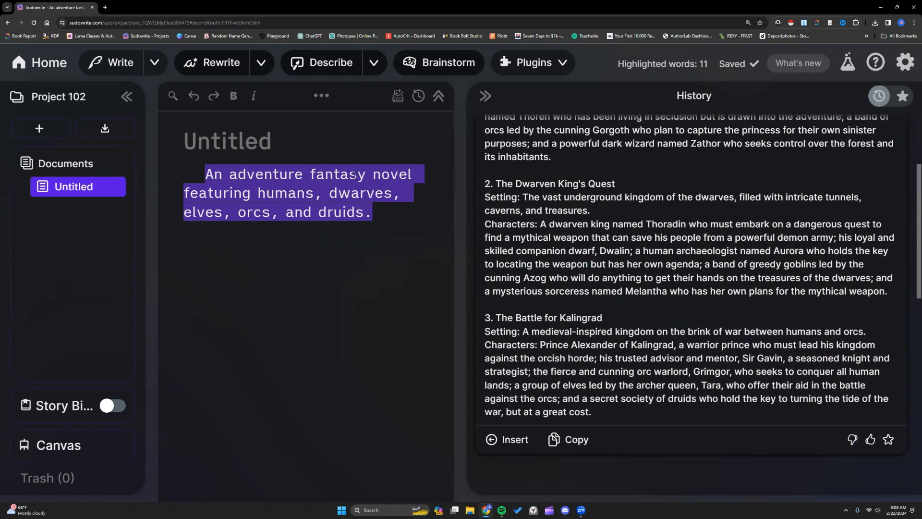
pyautogui.click(230, 174)
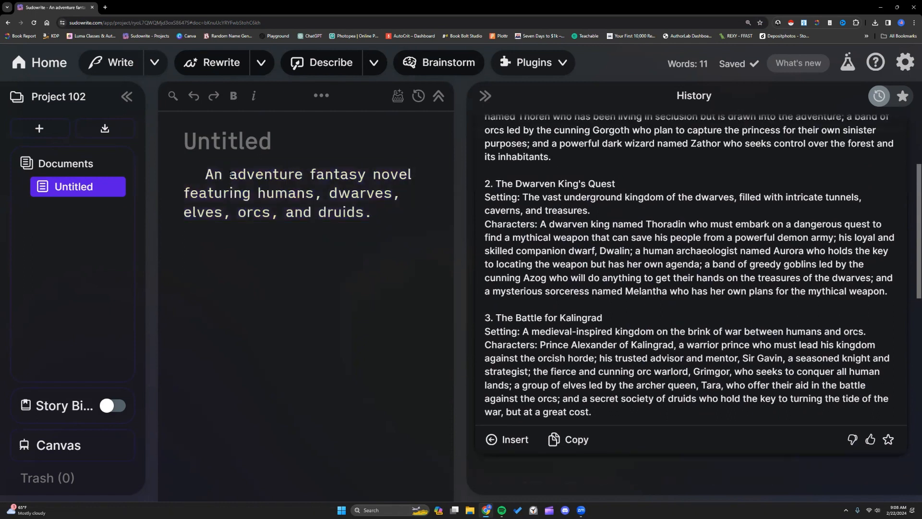
pyautogui.moveTo(230, 174); pyautogui.dragTo(306, 175)
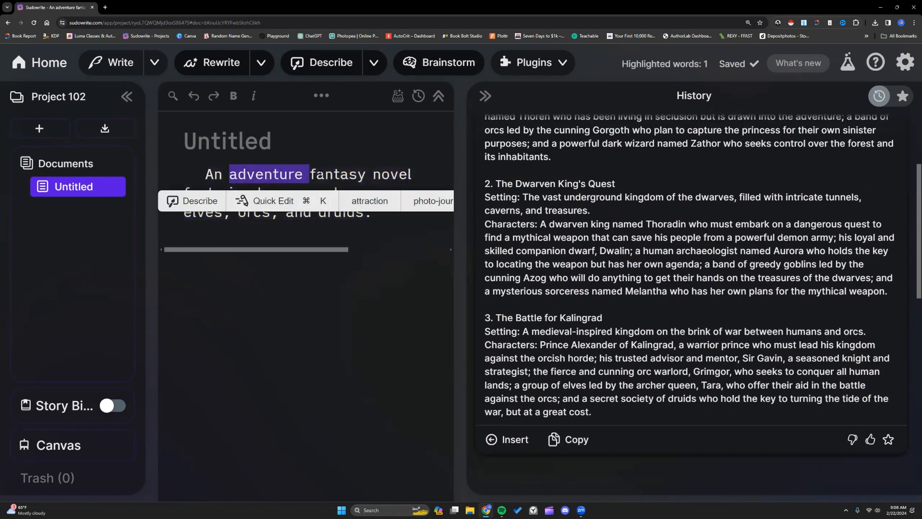
pyautogui.click(309, 174)
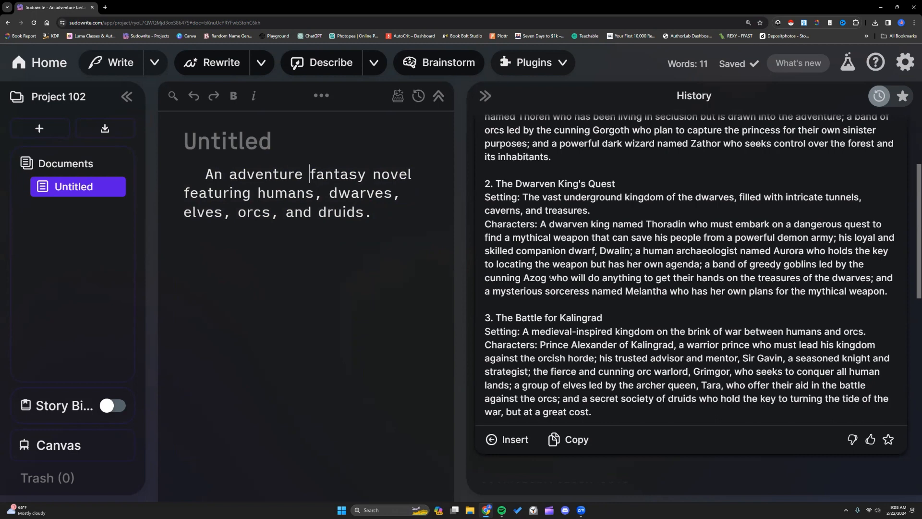
pyautogui.scroll(2, 644, 284)
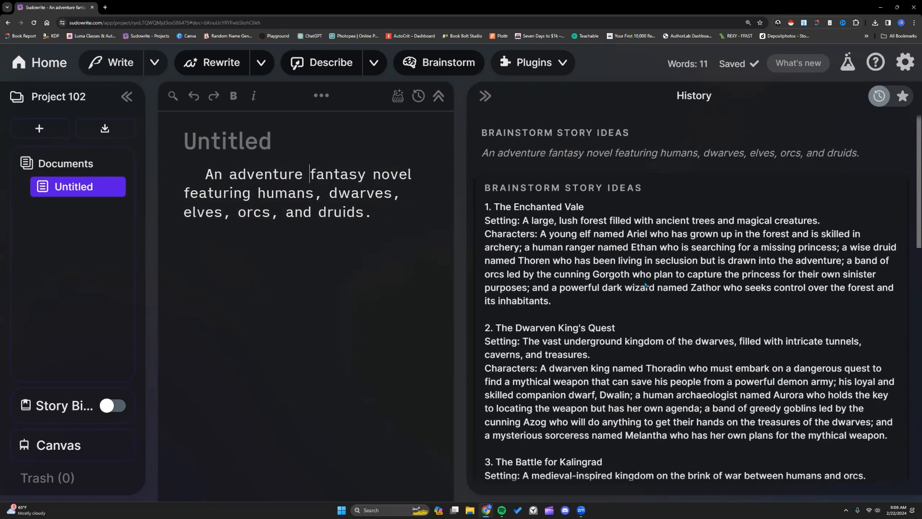
pyautogui.scroll(-1, 645, 284)
pyautogui.scroll(-1, 645, 284)
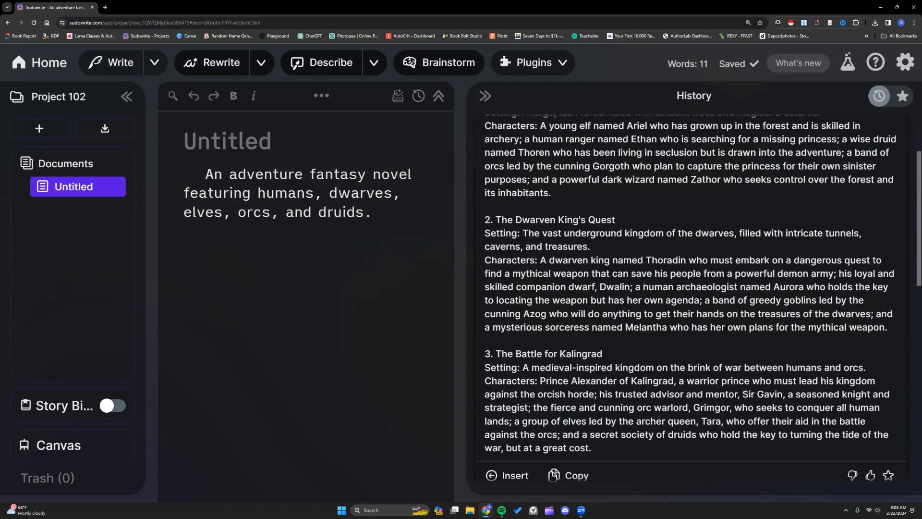
pyautogui.scroll(-1, 645, 283)
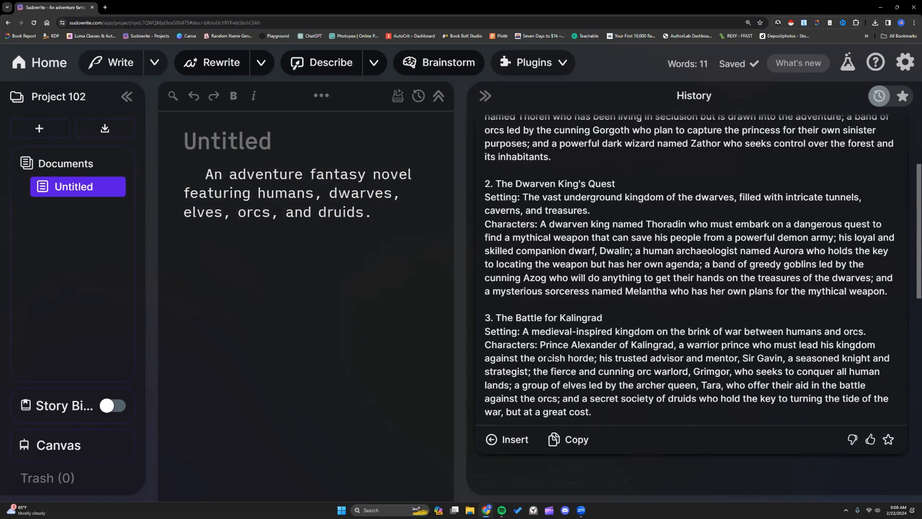
pyautogui.scroll(3, 547, 357)
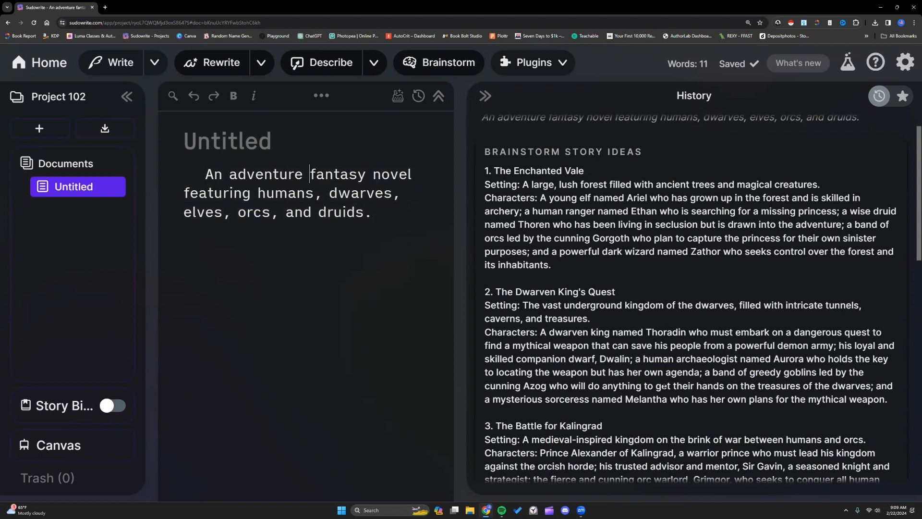
pyautogui.scroll(-1, 679, 394)
pyautogui.scroll(-2, 679, 393)
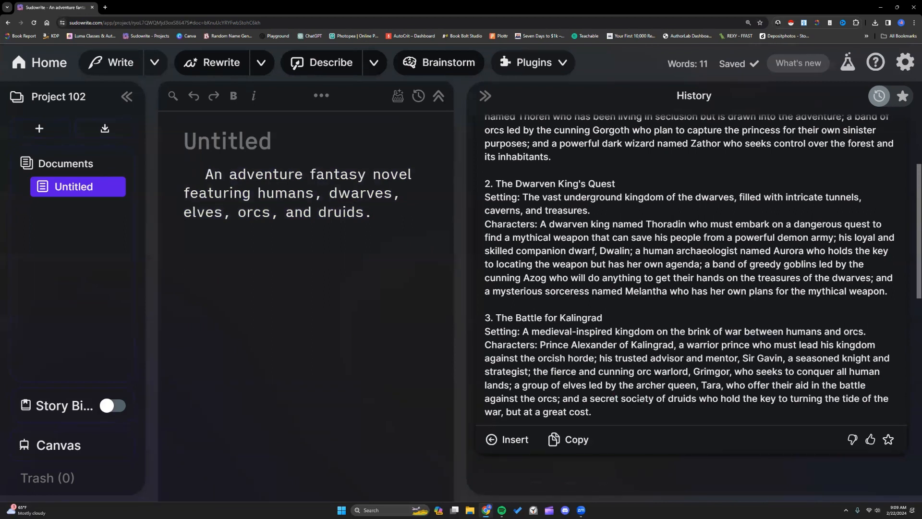
pyautogui.scroll(3, 580, 323)
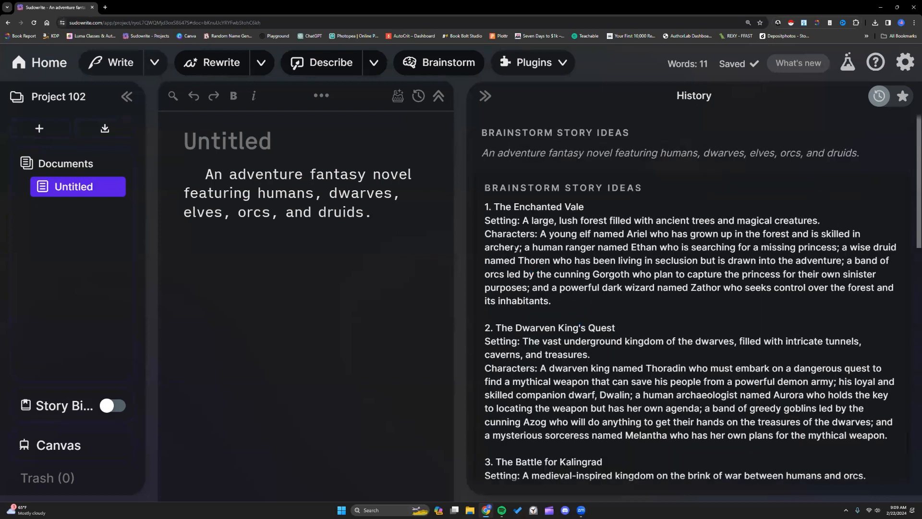
# Step: Copy the text of the Enchanted Vale idea without its number and paste it below the premise sentence, leaving a blank line between
pyautogui.moveTo(494, 206); pyautogui.dragTo(561, 301)
pyautogui.hotkey('ctrl', 'c')
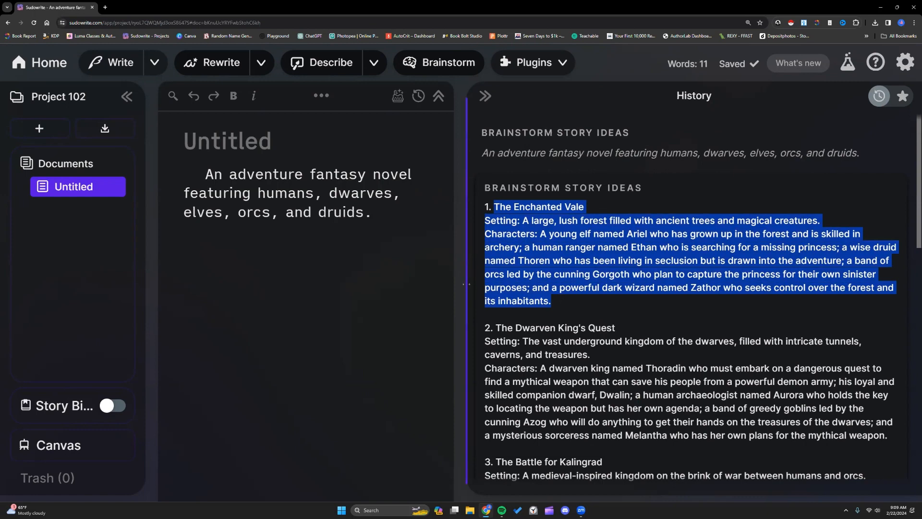
pyautogui.moveTo(468, 288); pyautogui.dragTo(510, 288)
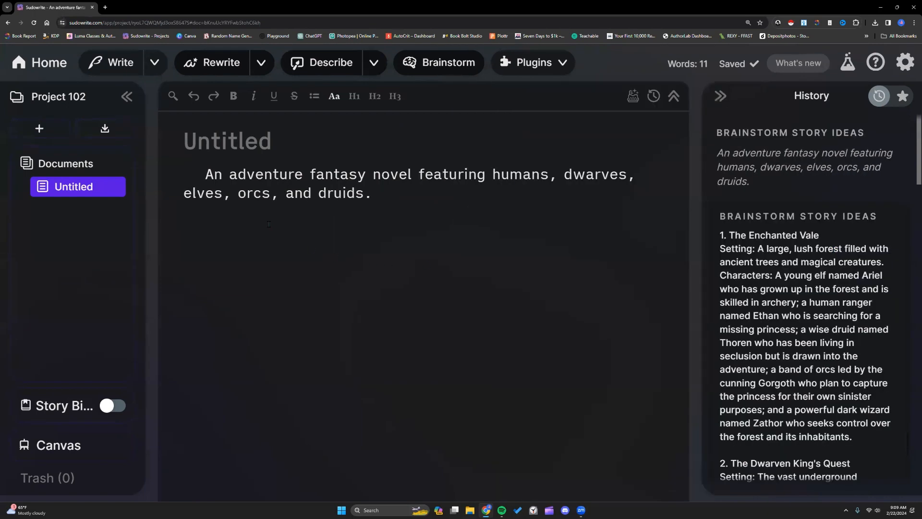
pyautogui.click(270, 194)
pyautogui.click(372, 195)
pyautogui.press('Return')
pyautogui.press('Return')
pyautogui.rightClick(269, 234)
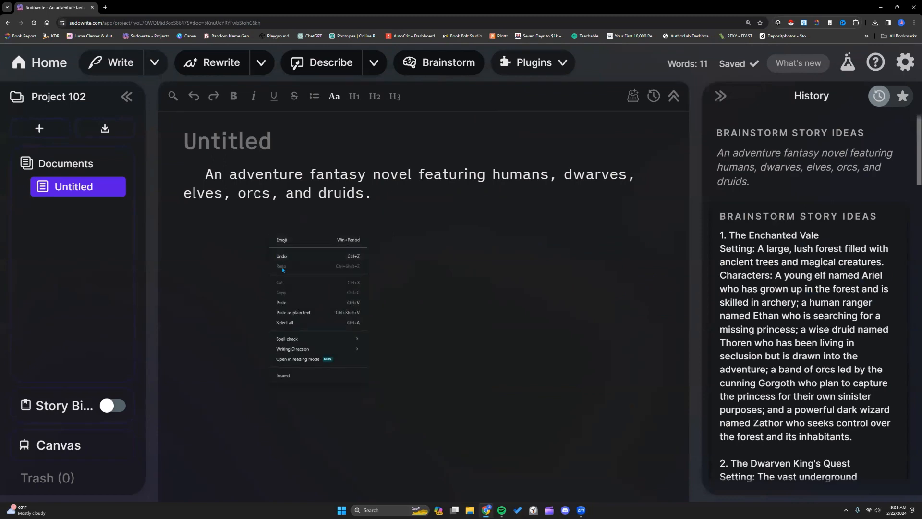
pyautogui.click(288, 302)
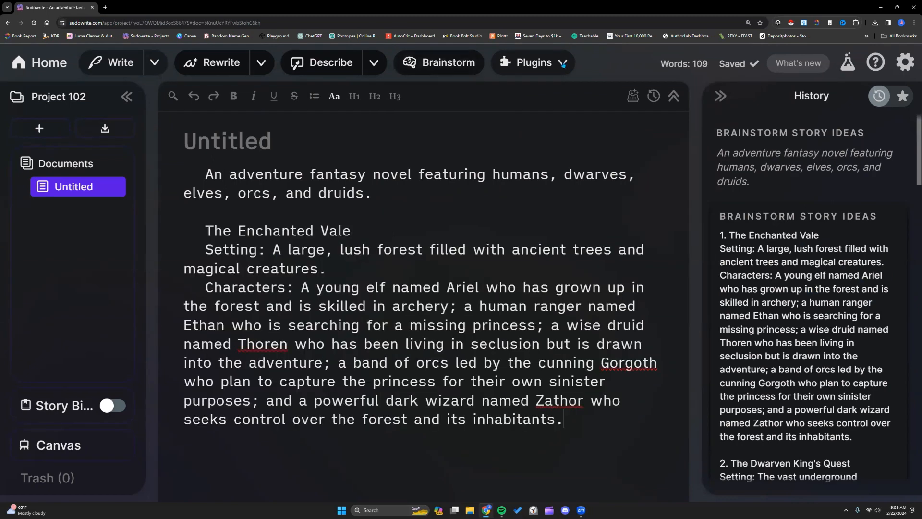
# Step: Find the 5-Book Series Builder among your own plugins in the plugin directory and read its details page before returning to the project
pyautogui.click(540, 63)
pyautogui.click(551, 85)
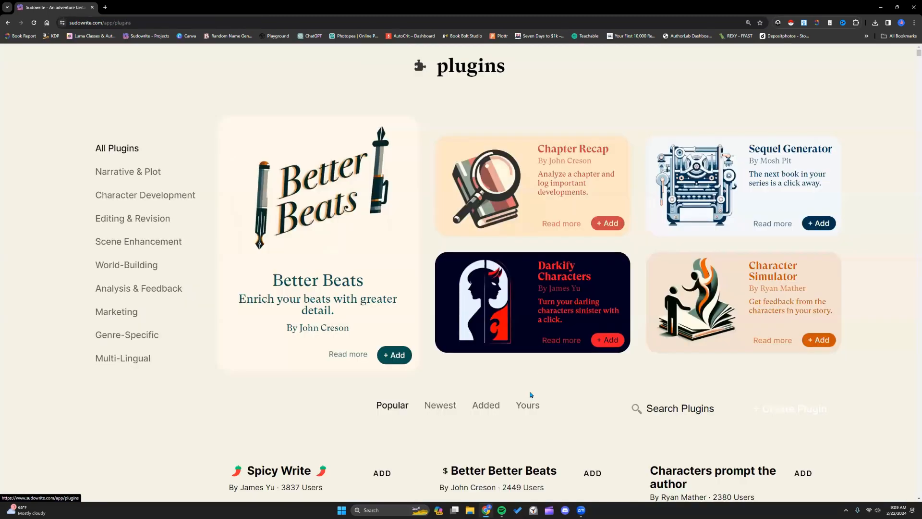
pyautogui.click(528, 405)
pyautogui.scroll(-2, 502, 351)
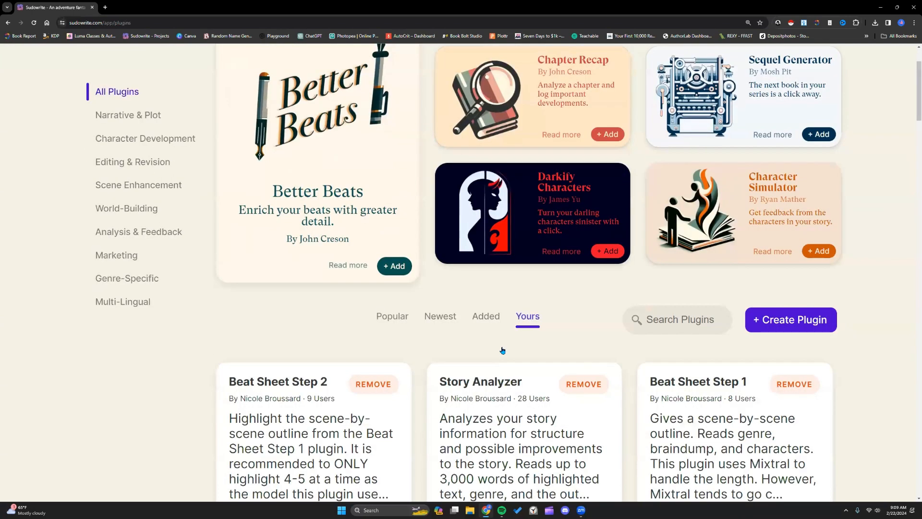
pyautogui.scroll(-10, 502, 350)
pyautogui.scroll(-6, 502, 350)
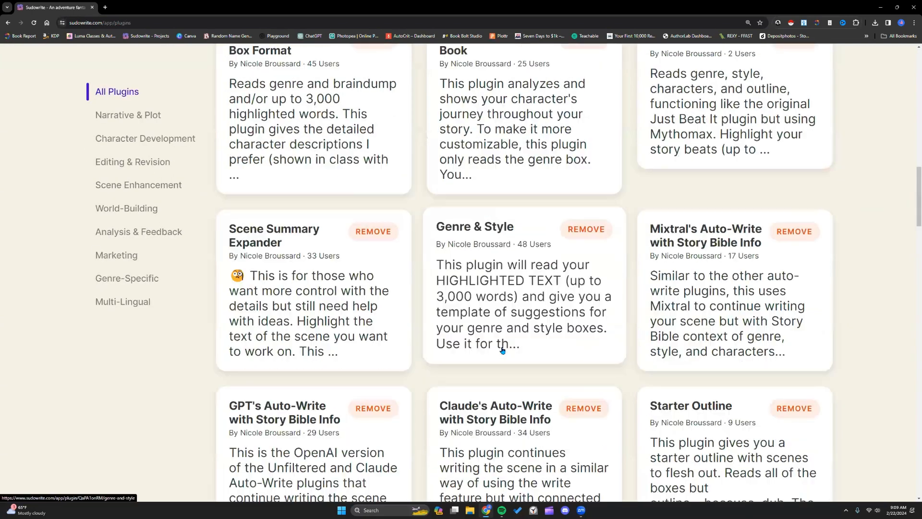
pyautogui.scroll(-10, 502, 350)
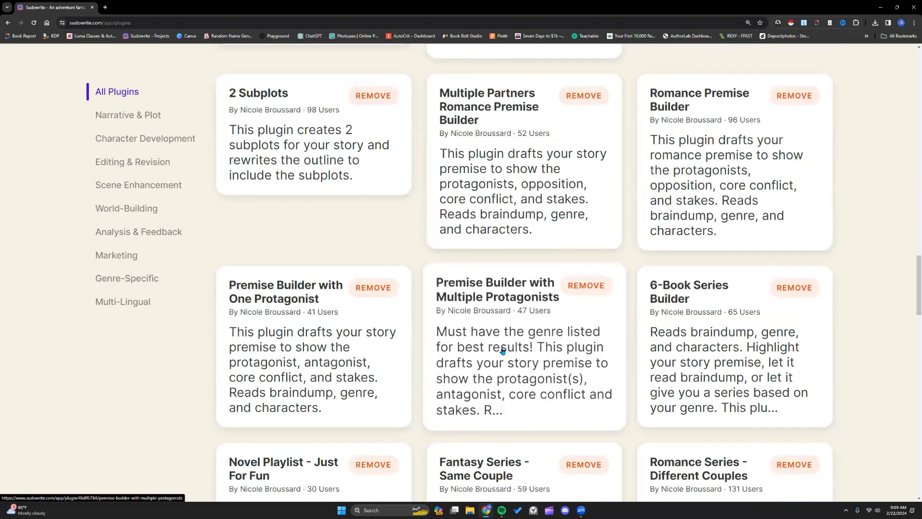
pyautogui.scroll(-9, 503, 351)
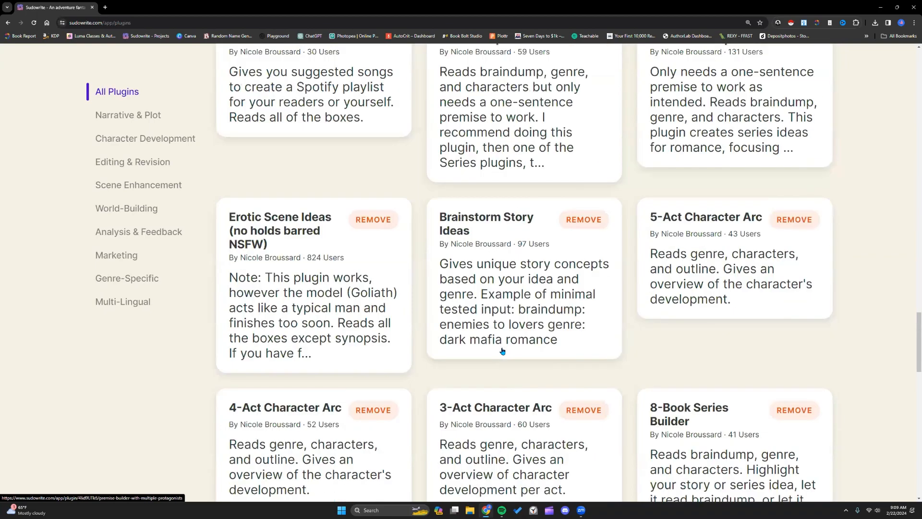
pyautogui.scroll(-5, 502, 351)
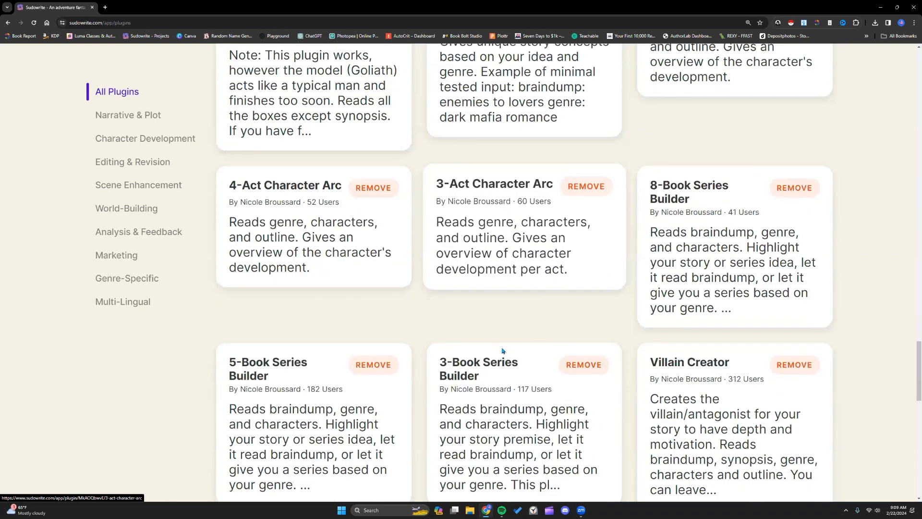
pyautogui.scroll(-4, 510, 343)
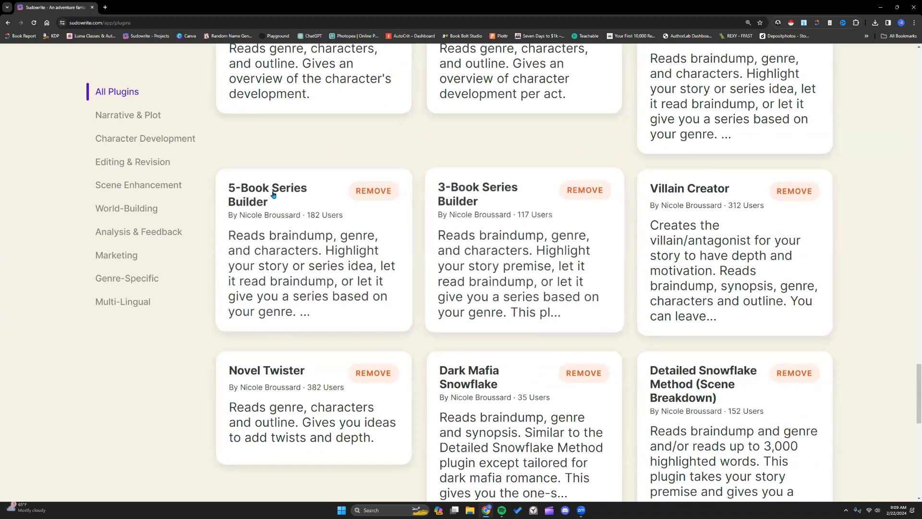
pyautogui.click(296, 235)
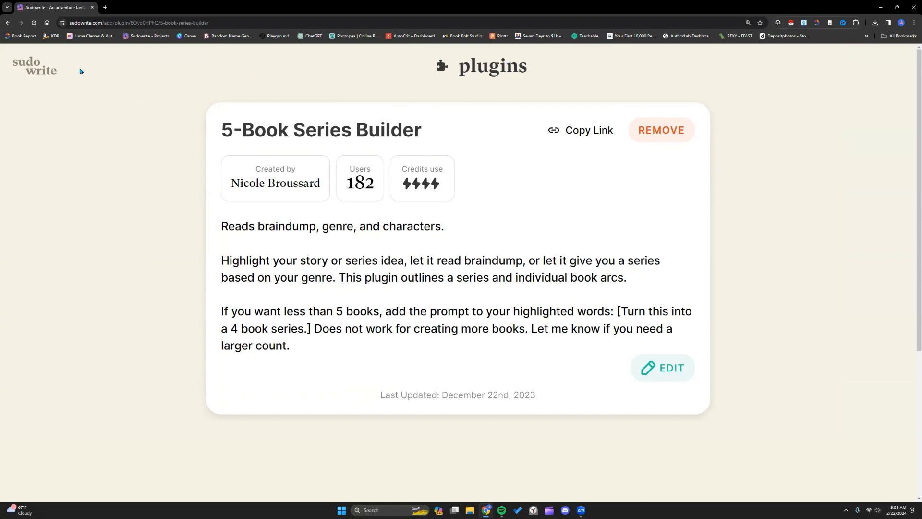
pyautogui.click(43, 72)
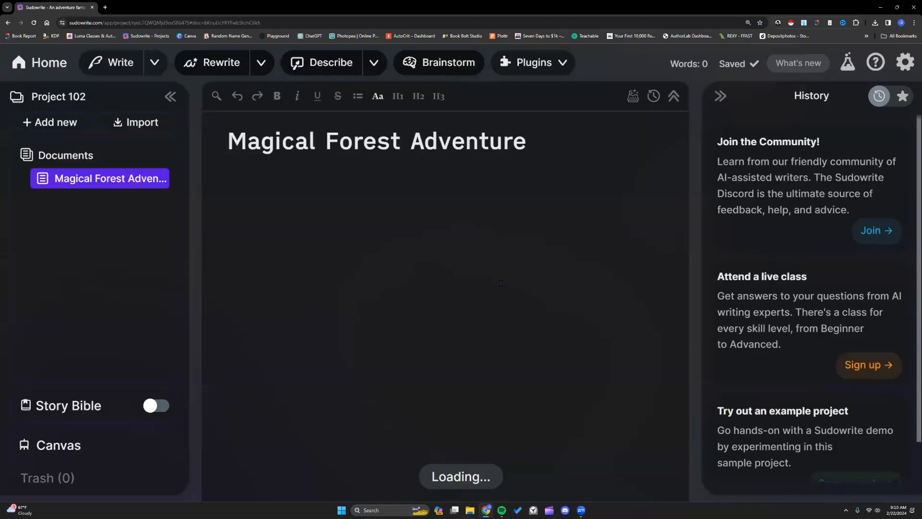
# Step: Run the 5-Book Series Builder plugin on the document's full text, covering the premise and the Enchanted Vale idea
pyautogui.moveTo(249, 174); pyautogui.dragTo(556, 438)
pyautogui.click(564, 62)
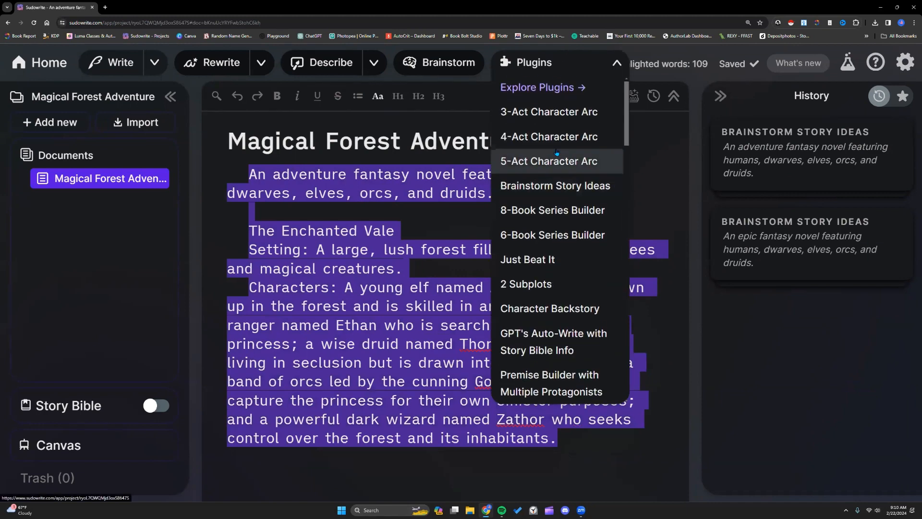
pyautogui.scroll(-5, 556, 152)
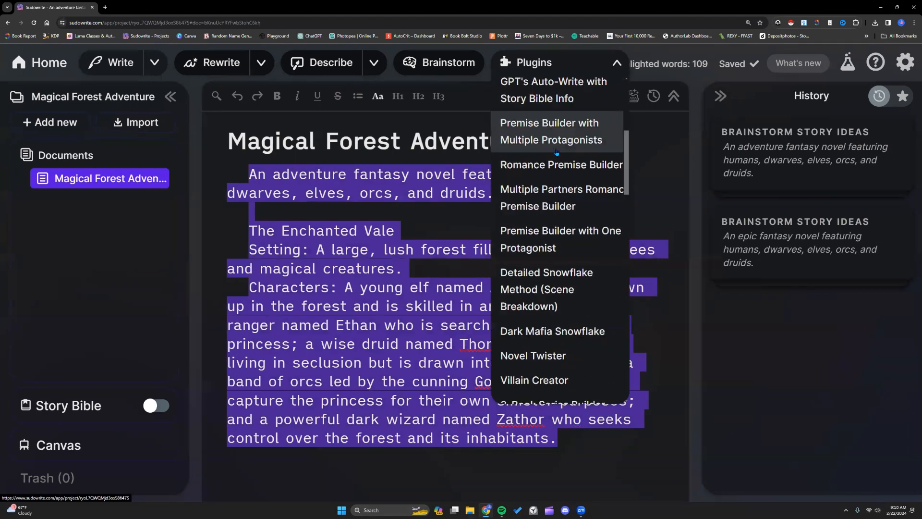
pyautogui.scroll(3, 557, 153)
pyautogui.scroll(3, 557, 153)
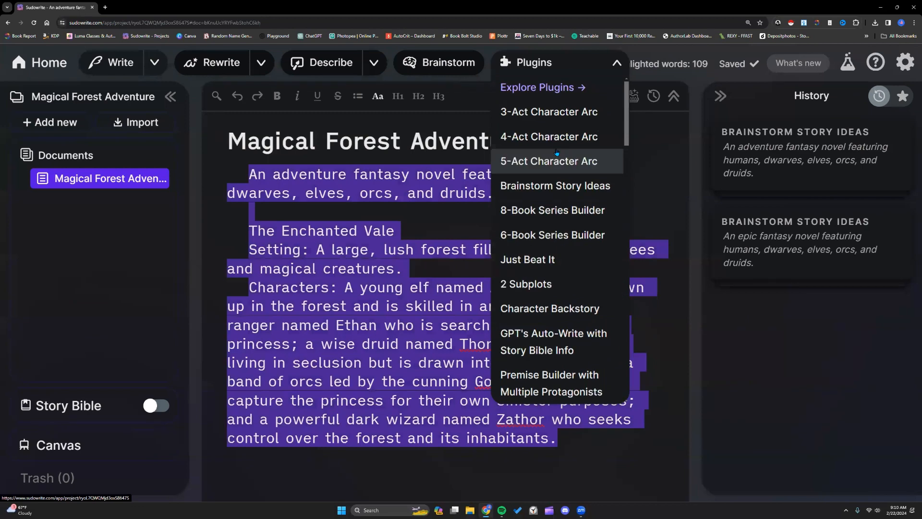
pyautogui.scroll(-5, 556, 153)
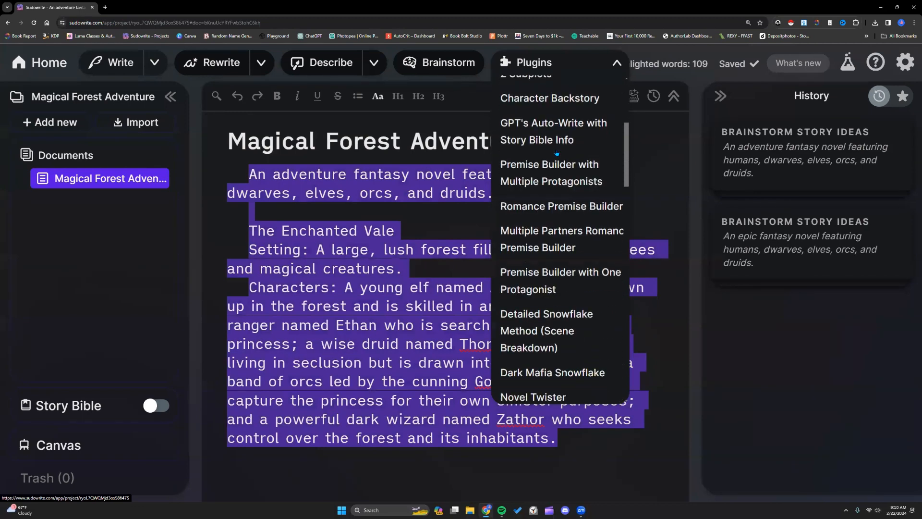
pyautogui.scroll(-8, 556, 154)
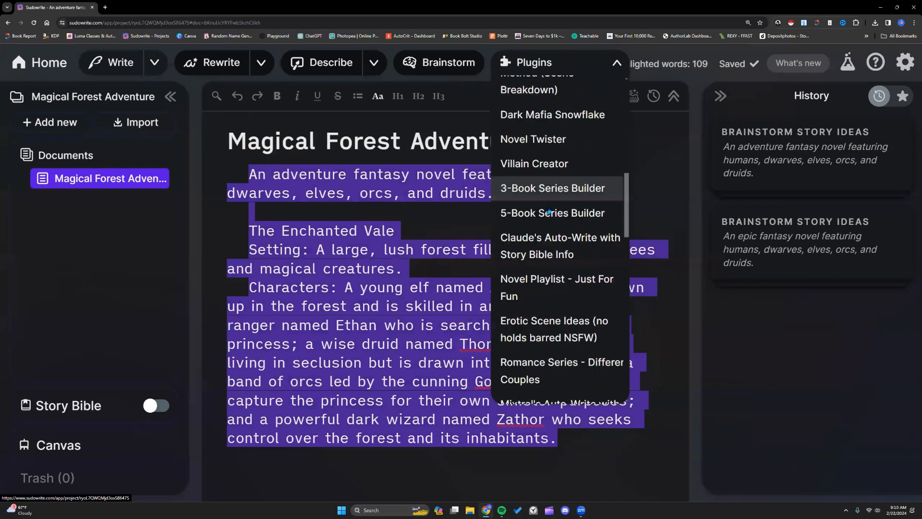
pyautogui.click(547, 206)
# Step: Widen the plugin history area and read through the generated series arc, pacing, and book-by-book outline
pyautogui.moveTo(701, 183); pyautogui.dragTo(572, 182)
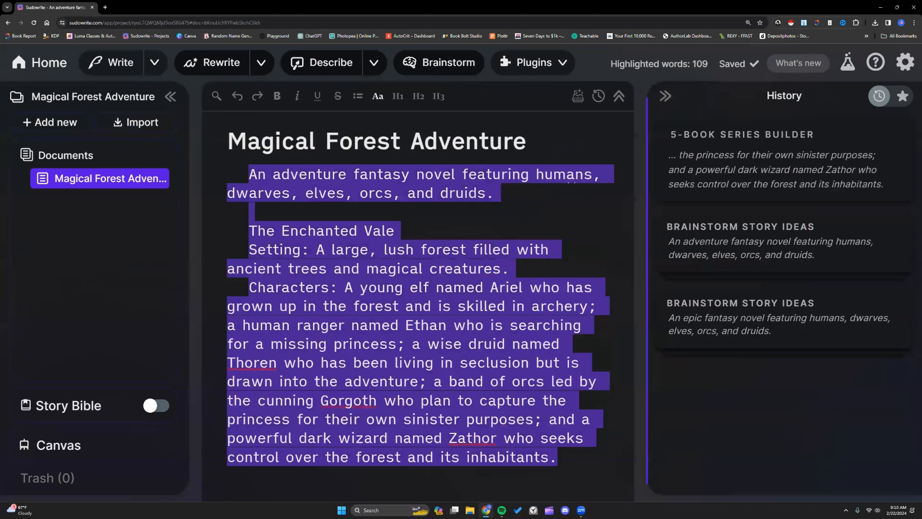
pyautogui.moveTo(647, 182); pyautogui.dragTo(427, 175)
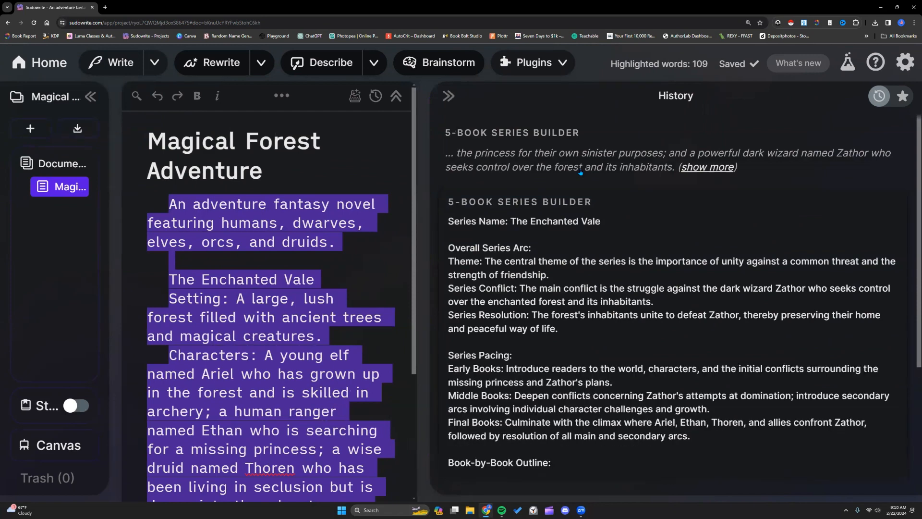
pyautogui.scroll(-2, 585, 263)
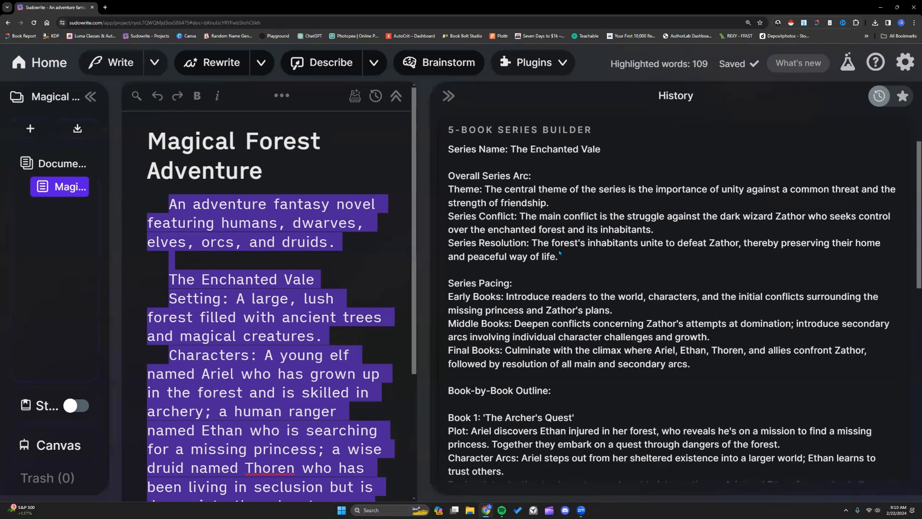
pyautogui.scroll(-3, 558, 250)
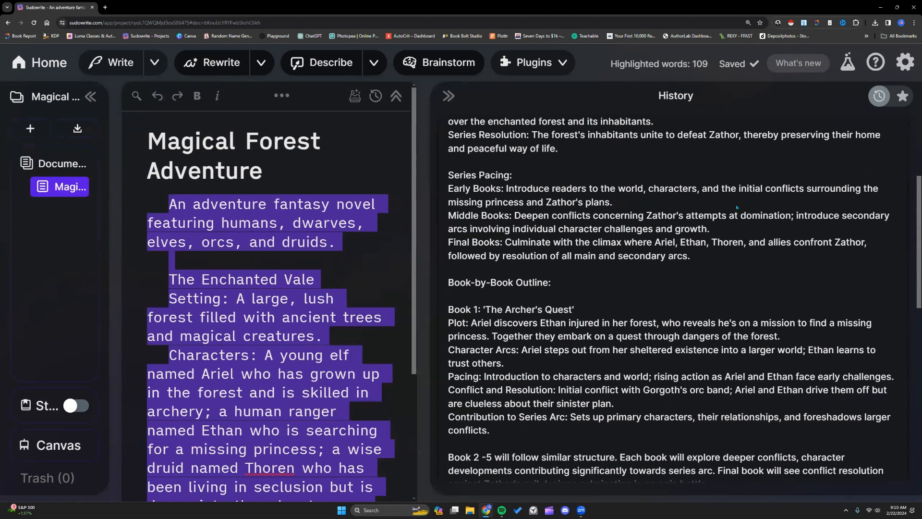
pyautogui.scroll(-4, 686, 246)
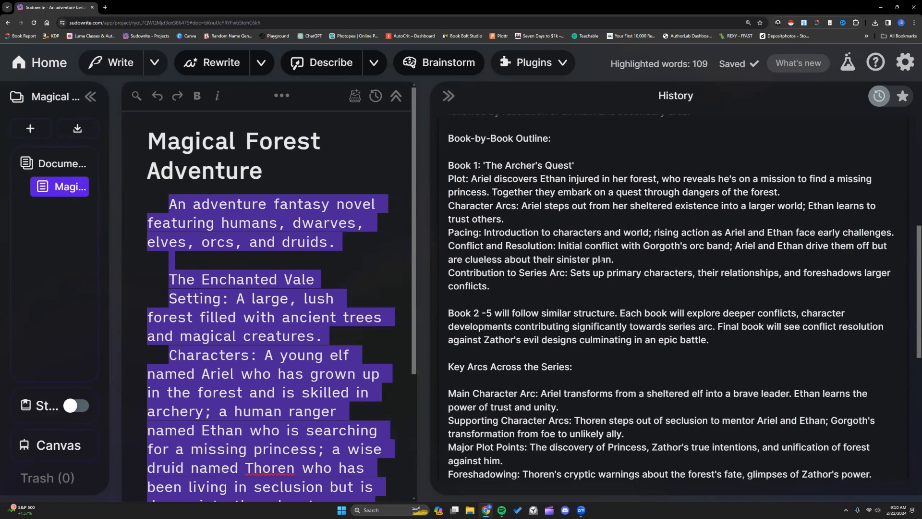
pyautogui.scroll(-1, 630, 266)
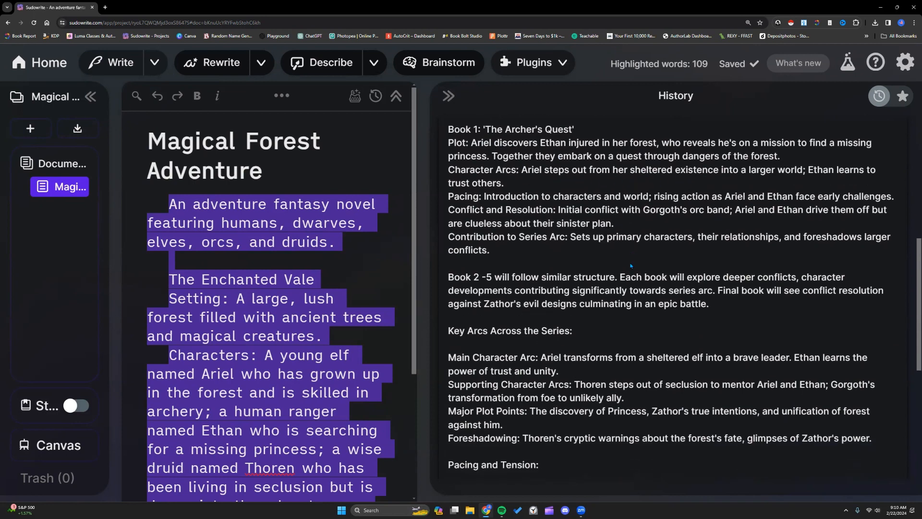
# Step: Examine the generated Book 1 outline, the Book 2-5 summary, the key arcs, tension notes, and additional notes in the series plan
pyautogui.scroll(-2, 630, 265)
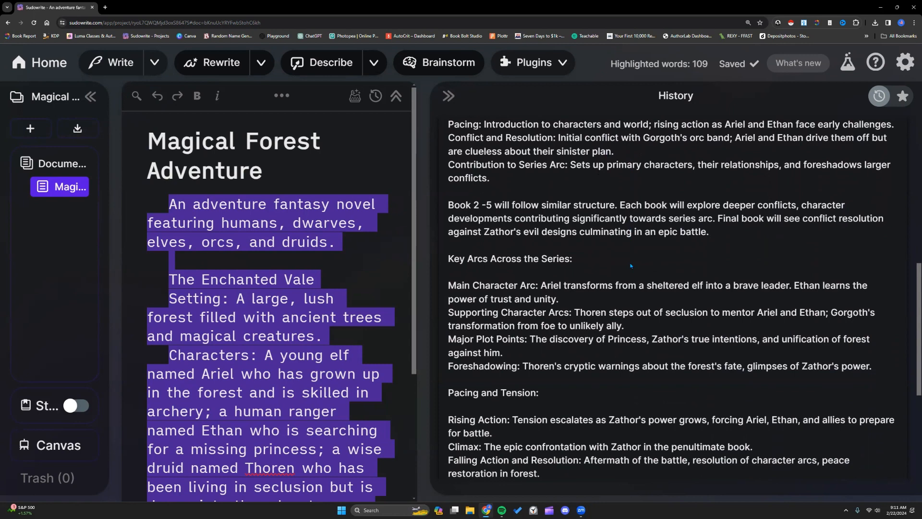
pyautogui.moveTo(446, 205); pyautogui.dragTo(722, 234)
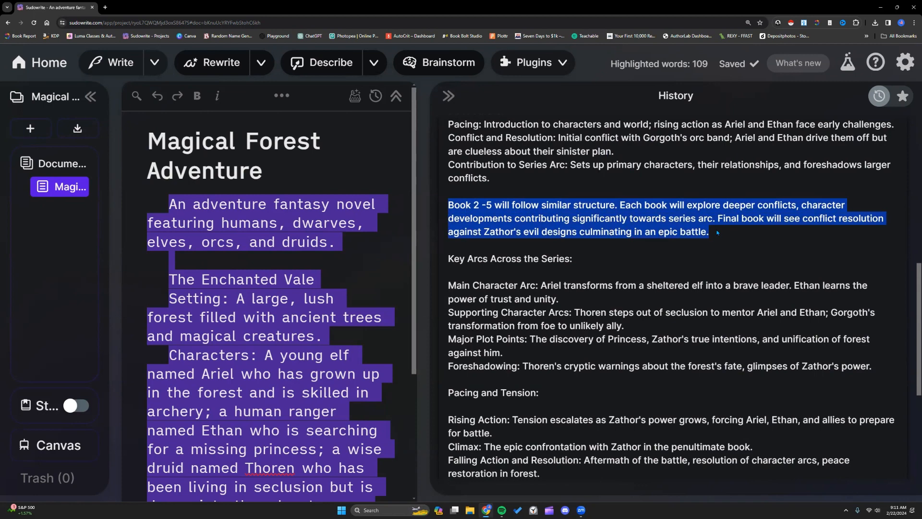
pyautogui.scroll(1, 717, 233)
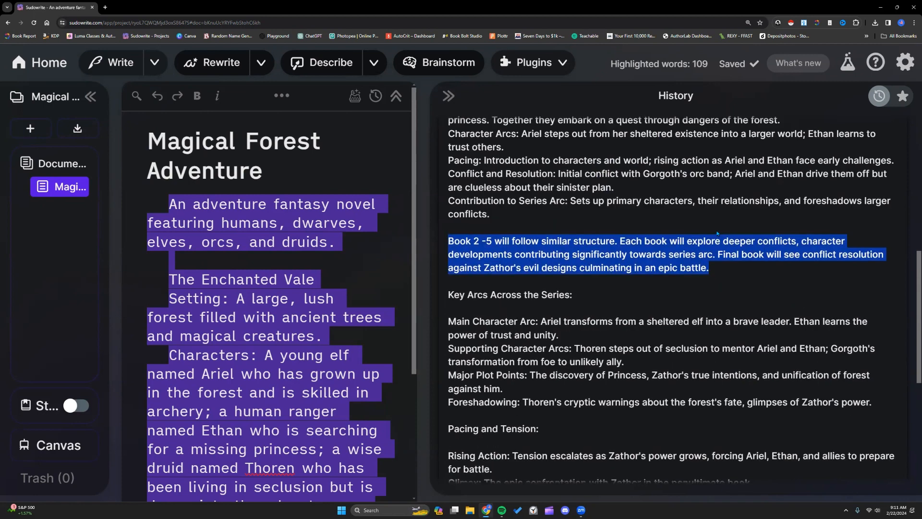
pyautogui.click(710, 272)
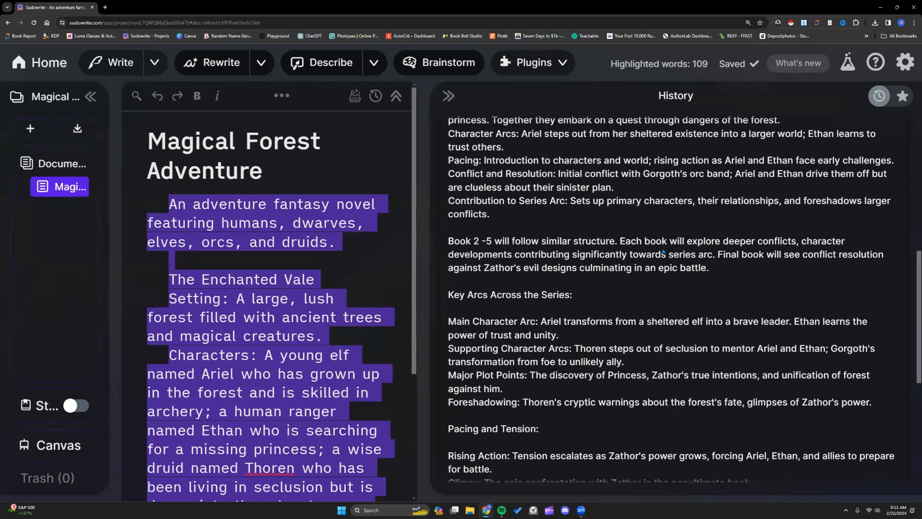
pyautogui.scroll(3, 664, 252)
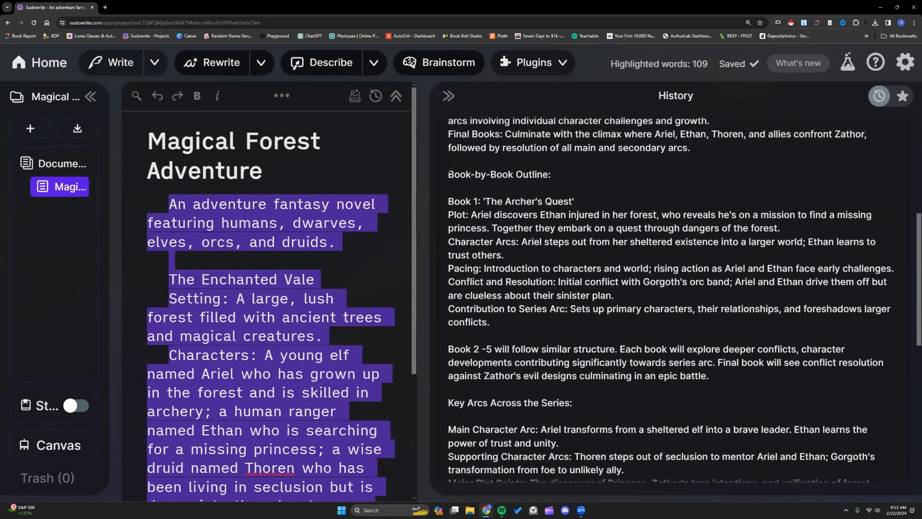
pyautogui.moveTo(449, 173); pyautogui.dragTo(500, 322)
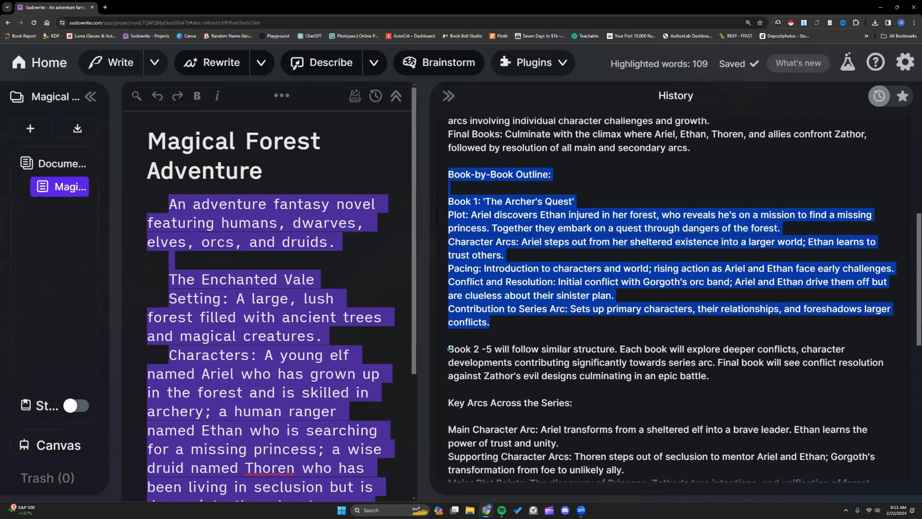
pyautogui.moveTo(448, 349); pyautogui.dragTo(732, 382)
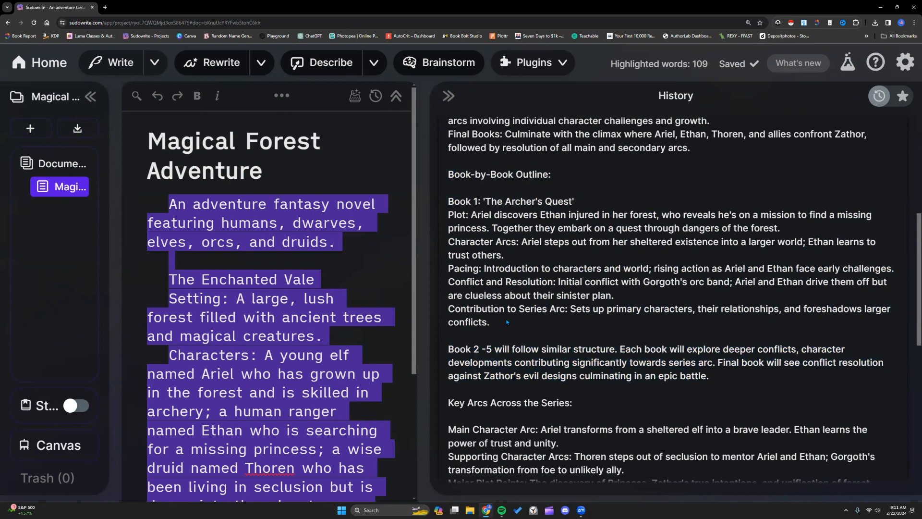
pyautogui.scroll(-5, 507, 322)
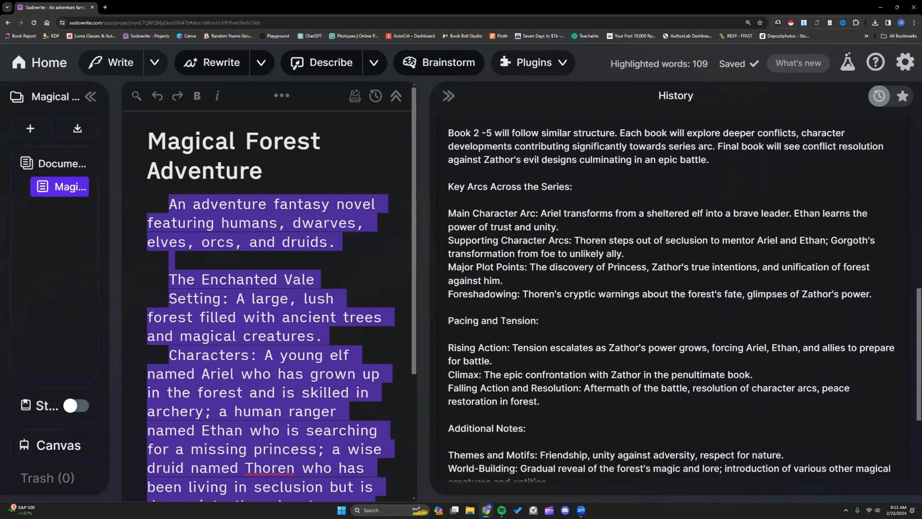
pyautogui.scroll(-2, 507, 319)
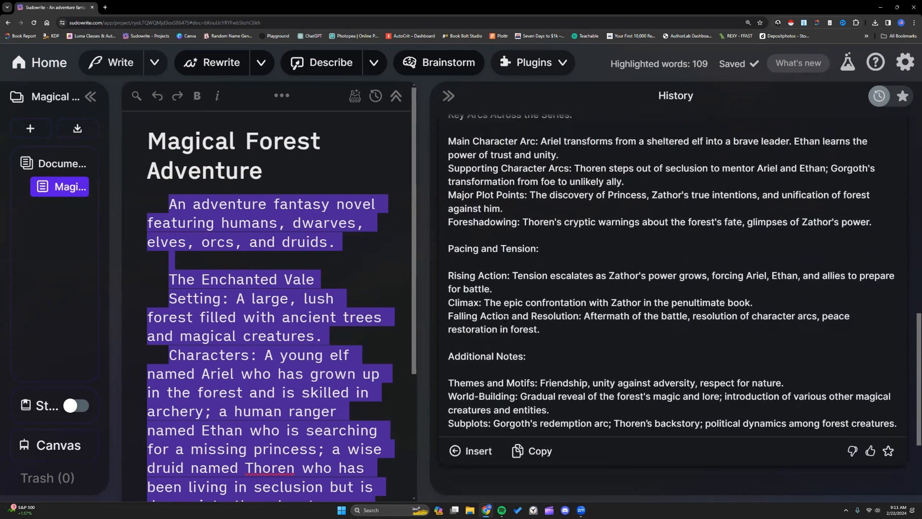
pyautogui.scroll(-1, 505, 318)
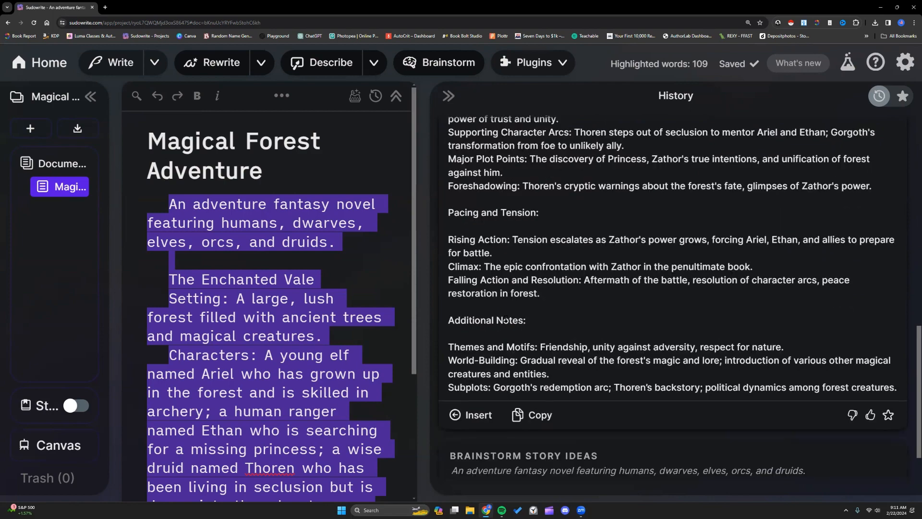
pyautogui.scroll(7, 505, 318)
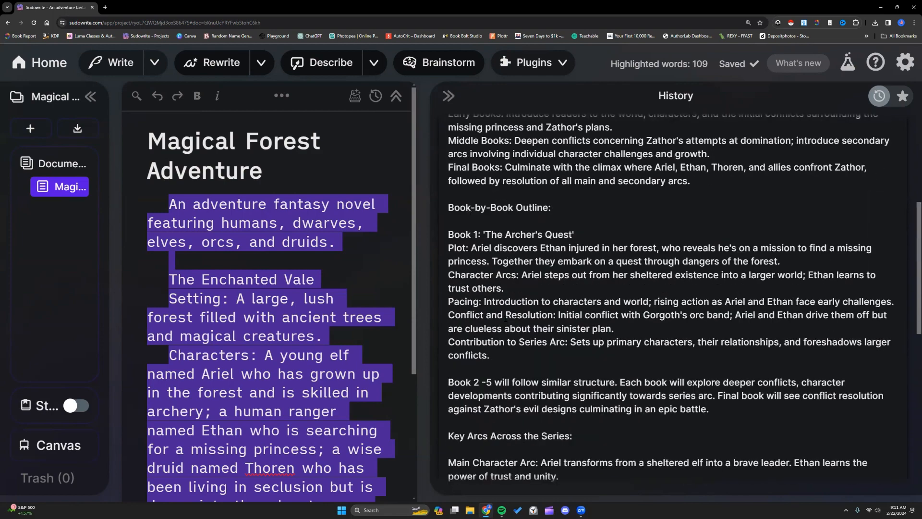
pyautogui.scroll(-7, 507, 322)
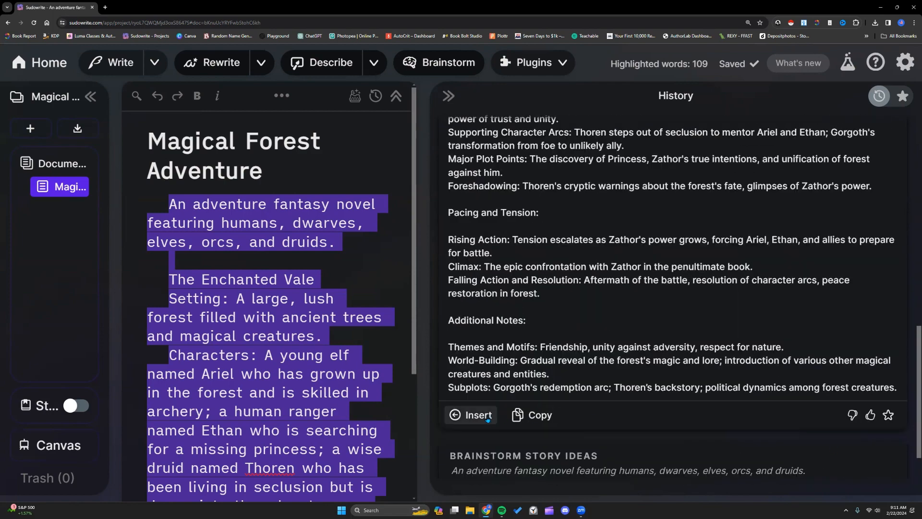
# Step: Copy the generated series plan, widen the document area, and add blank lines after the Enchanted Vale description
pyautogui.click(527, 416)
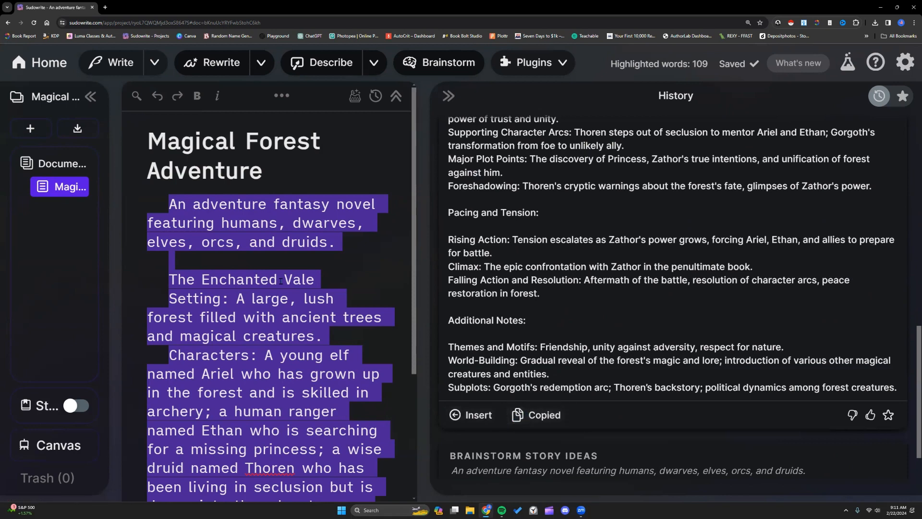
pyautogui.click(435, 290)
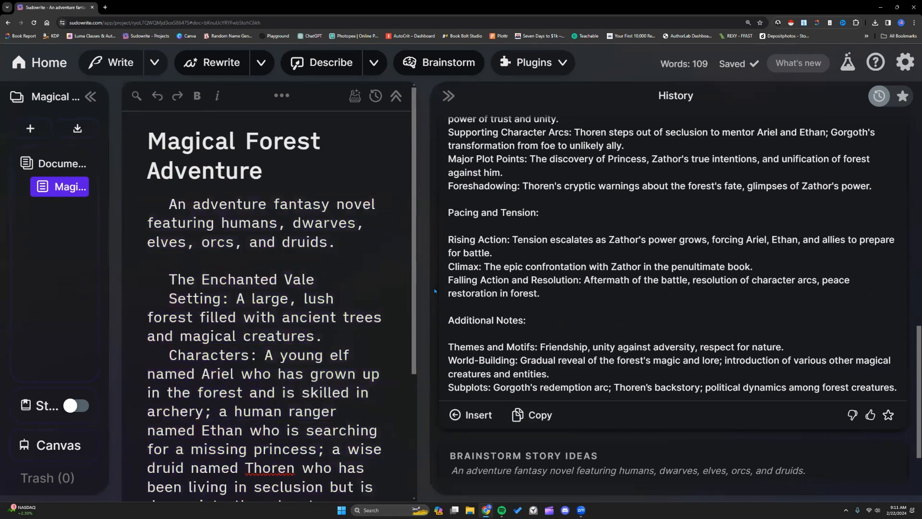
pyautogui.moveTo(429, 286); pyautogui.dragTo(493, 286)
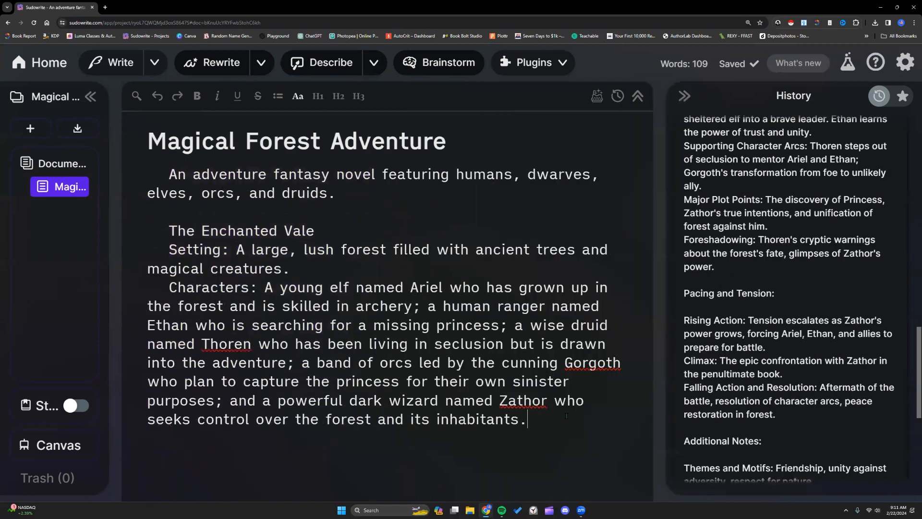
pyautogui.press('Return')
pyautogui.press('Return')
pyautogui.press('Return')
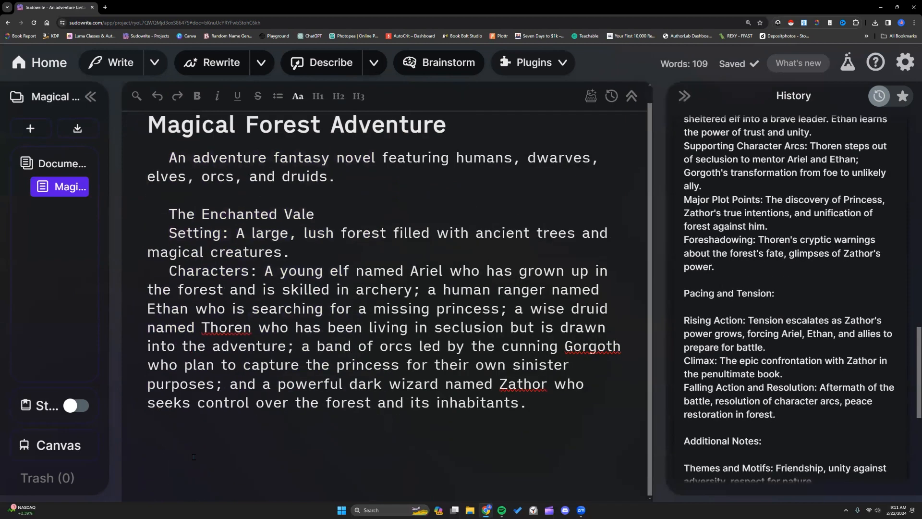
# Step: Try pasting the series plan as plain text below the Enchanted Vale description, check its layout, and undo the paste
pyautogui.rightClick(198, 450)
pyautogui.click(206, 377)
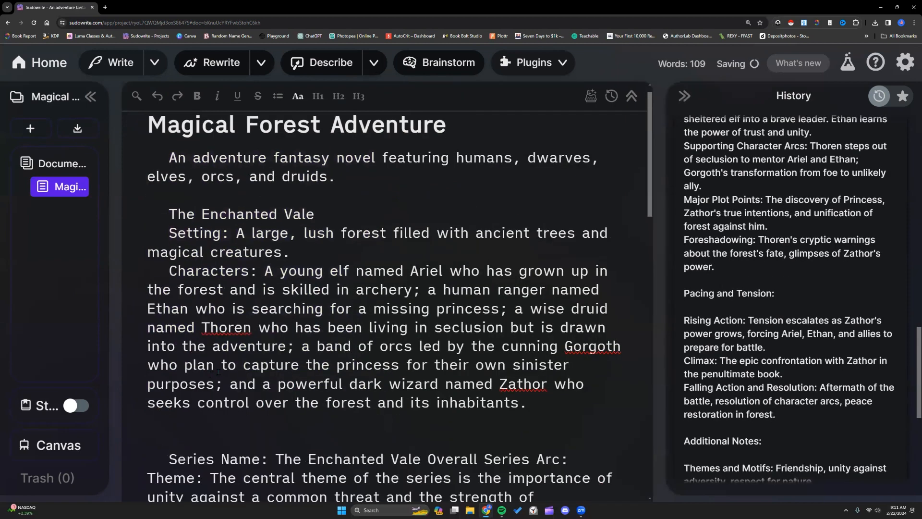
pyautogui.scroll(-1, 252, 322)
pyautogui.scroll(-6, 251, 322)
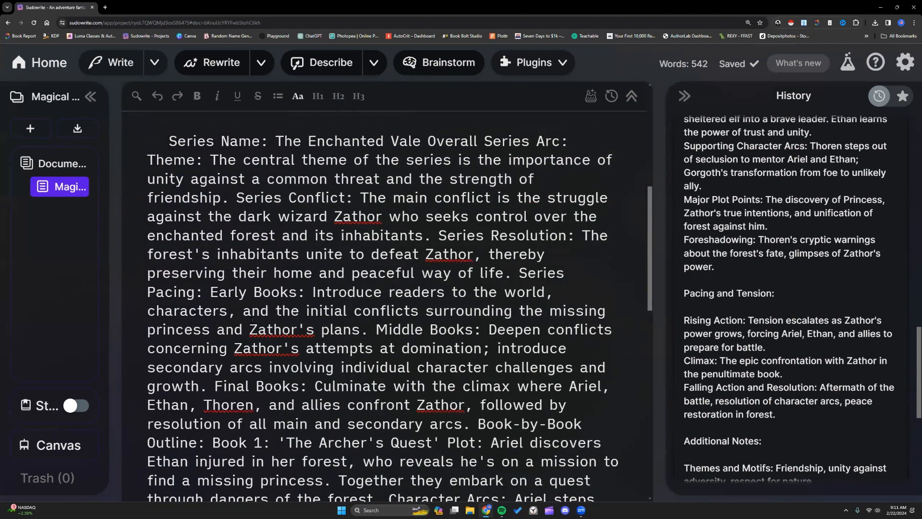
pyautogui.scroll(3, 251, 321)
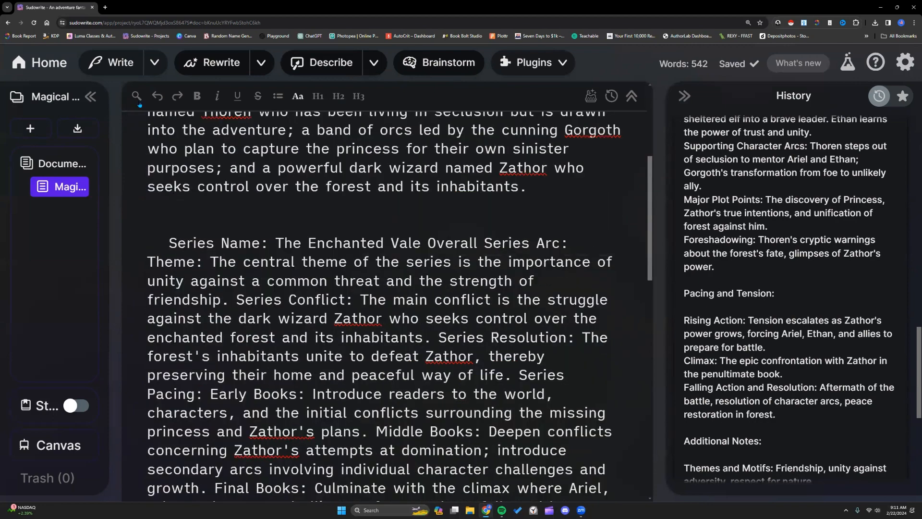
pyautogui.hotkey('ctrl', 'z')
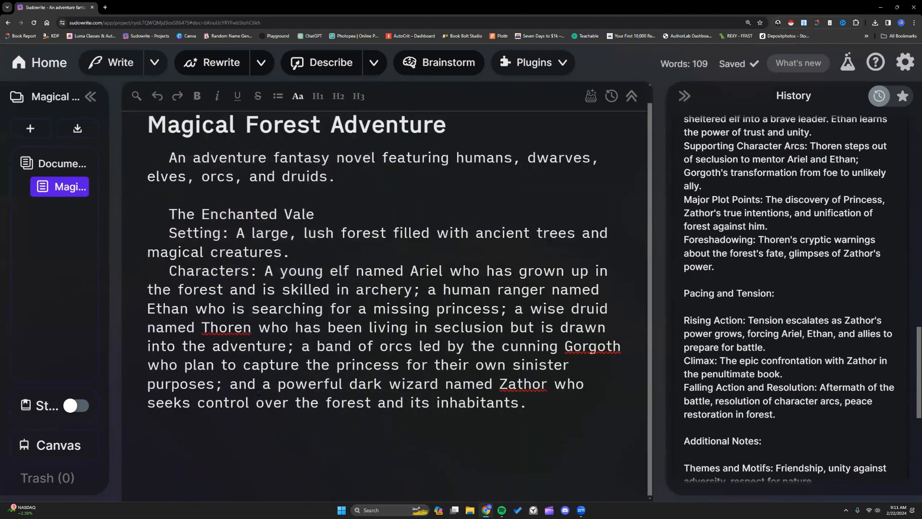
# Step: Paste the series plan with its paragraph breaks below the Enchanted Vale description and check the layout
pyautogui.hotkey('ctrl', 'v')
pyautogui.scroll(-4, 256, 389)
pyautogui.scroll(-6, 257, 389)
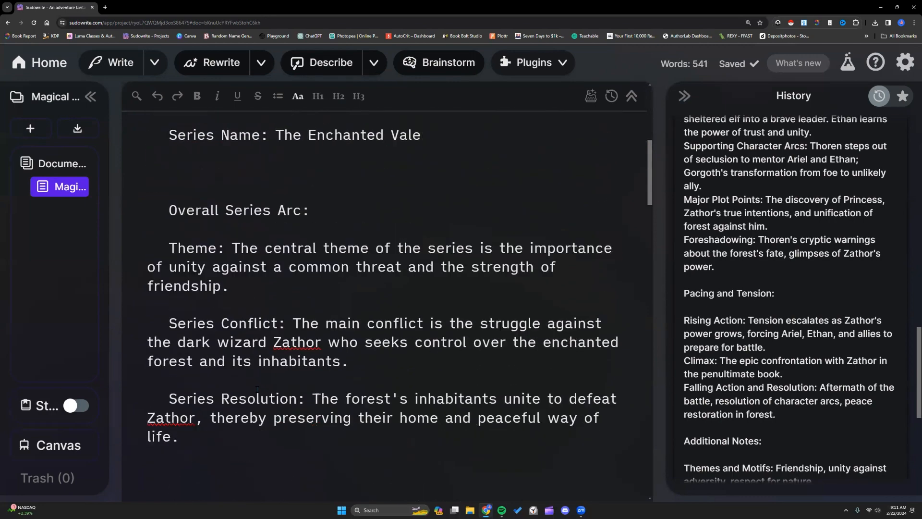
pyautogui.scroll(9, 257, 389)
pyautogui.scroll(2, 256, 388)
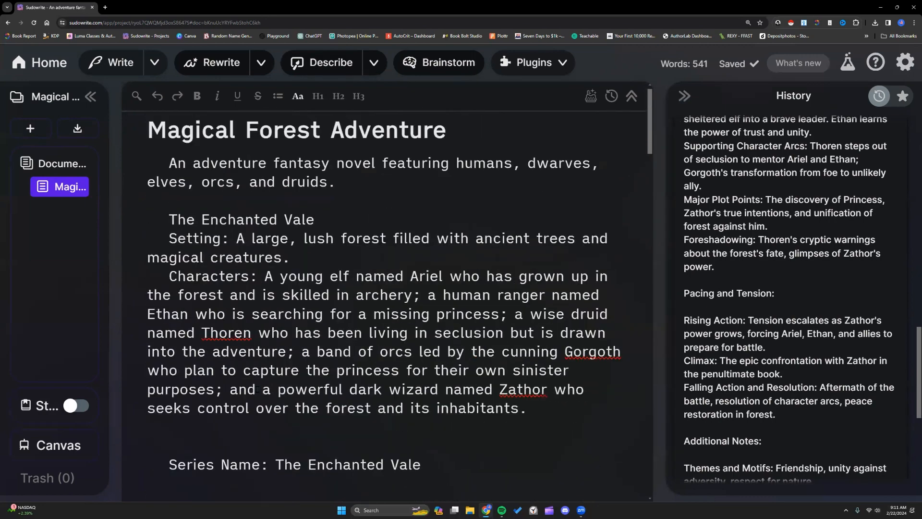
# Step: Browse your own plugins in the plugin directory and look through their descriptions as far as the 2 Subplots plugin
pyautogui.click(563, 67)
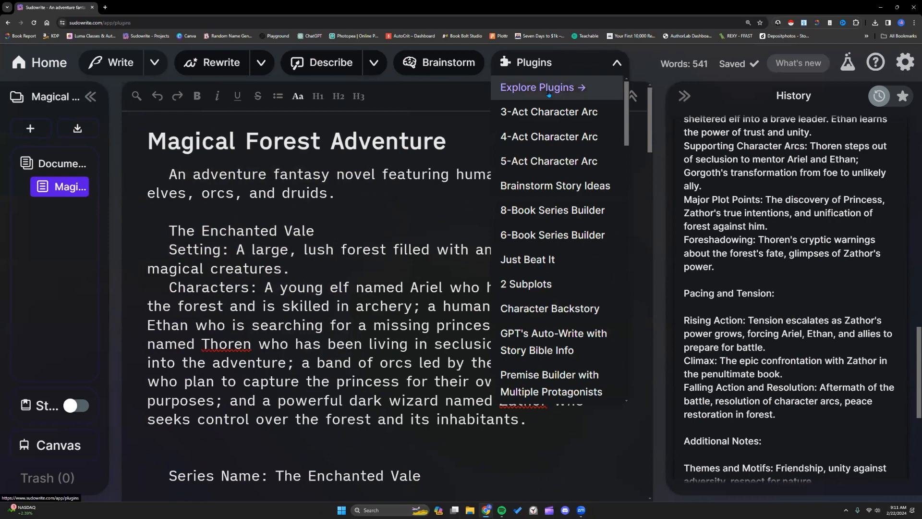
pyautogui.click(549, 94)
pyautogui.click(529, 408)
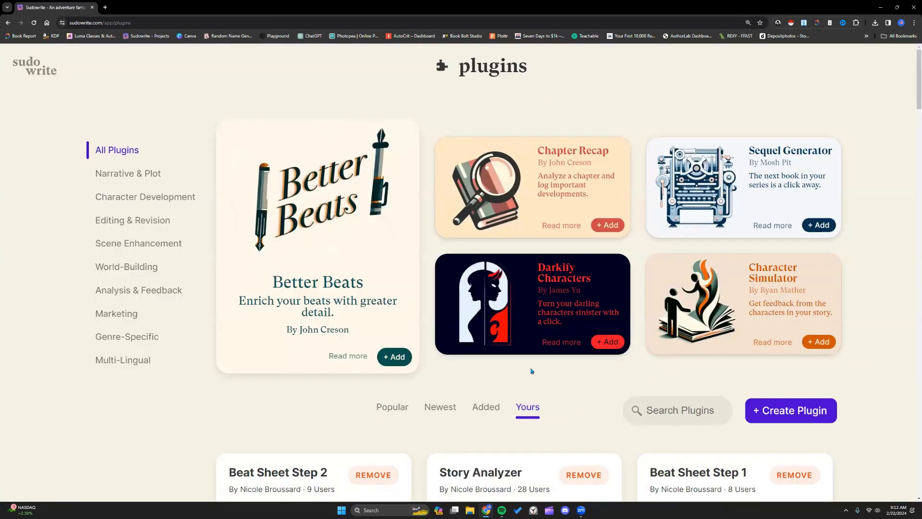
pyautogui.scroll(-2, 532, 370)
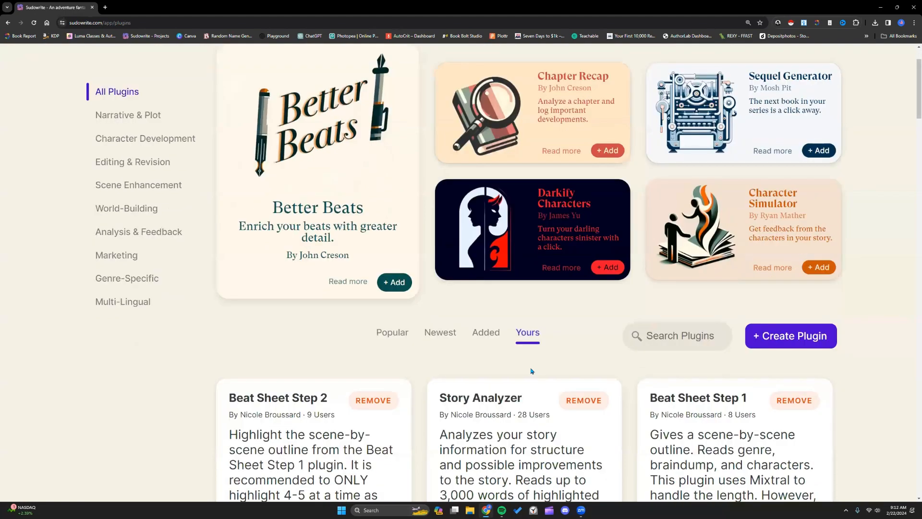
pyautogui.scroll(-5, 532, 370)
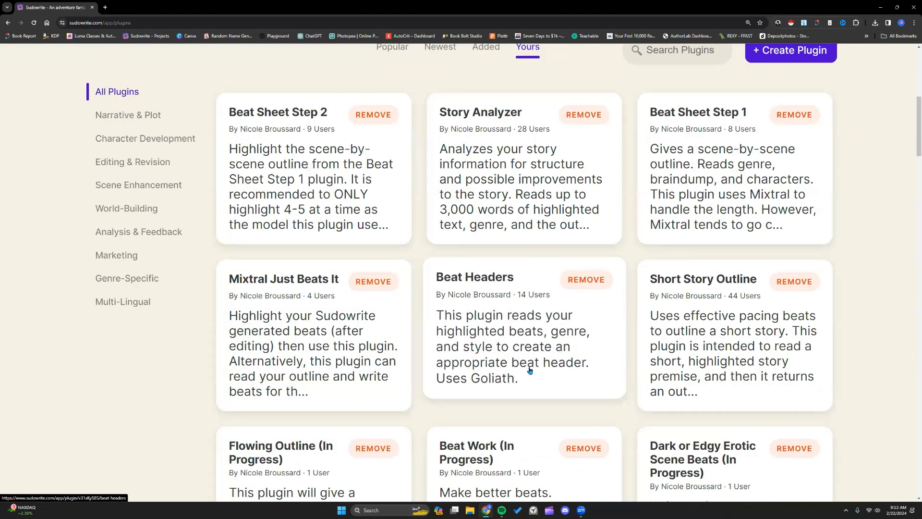
pyautogui.scroll(-1, 529, 370)
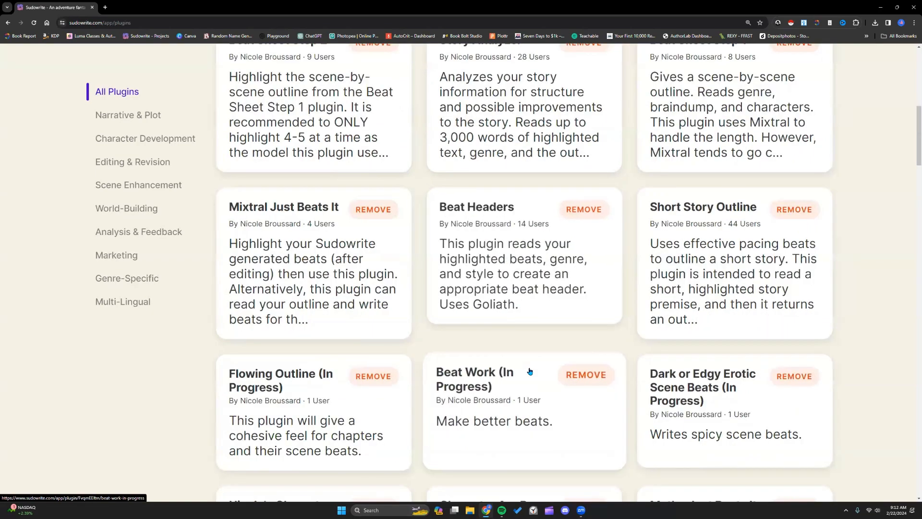
pyautogui.scroll(-3, 530, 371)
pyautogui.scroll(-4, 529, 370)
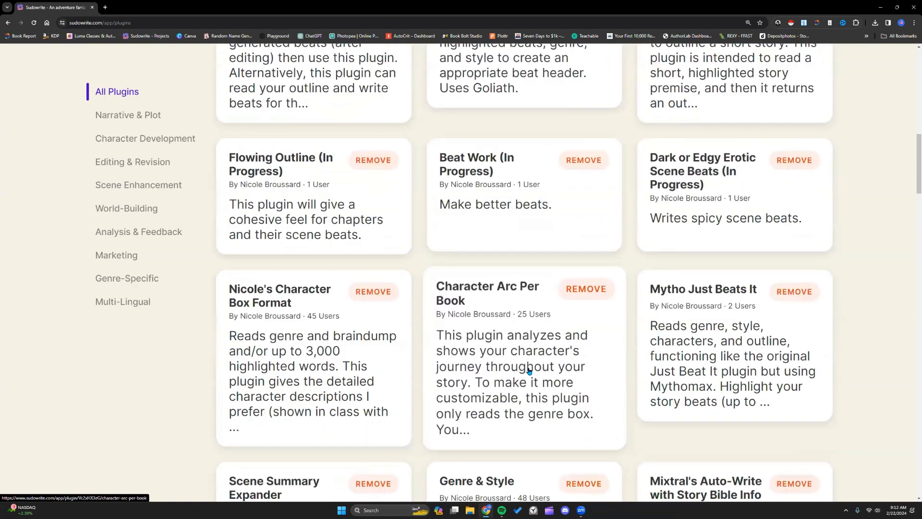
pyautogui.scroll(-3, 529, 371)
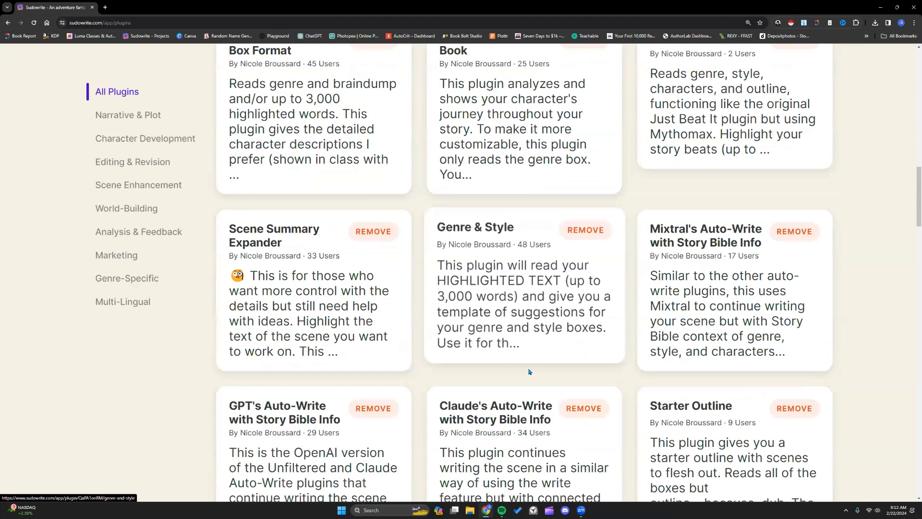
pyautogui.scroll(-2, 528, 371)
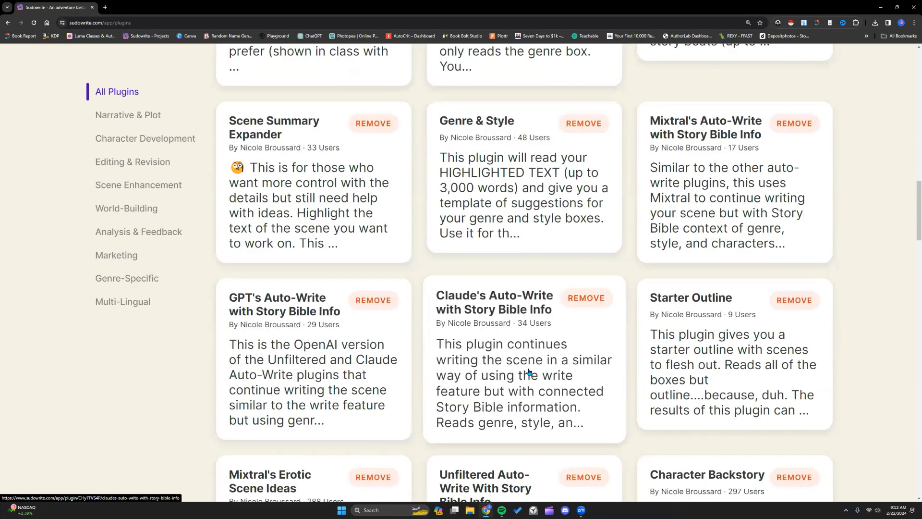
pyautogui.scroll(-1, 529, 371)
pyautogui.scroll(-1, 528, 372)
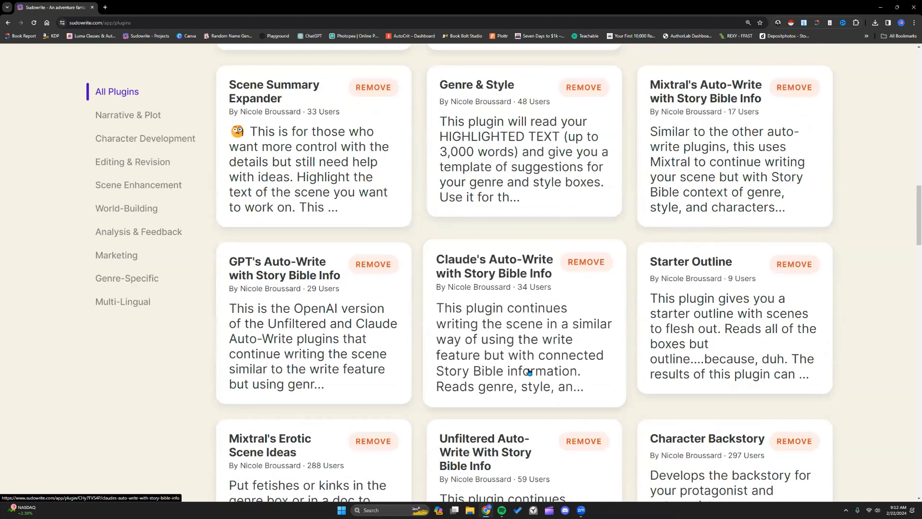
pyautogui.scroll(-5, 528, 371)
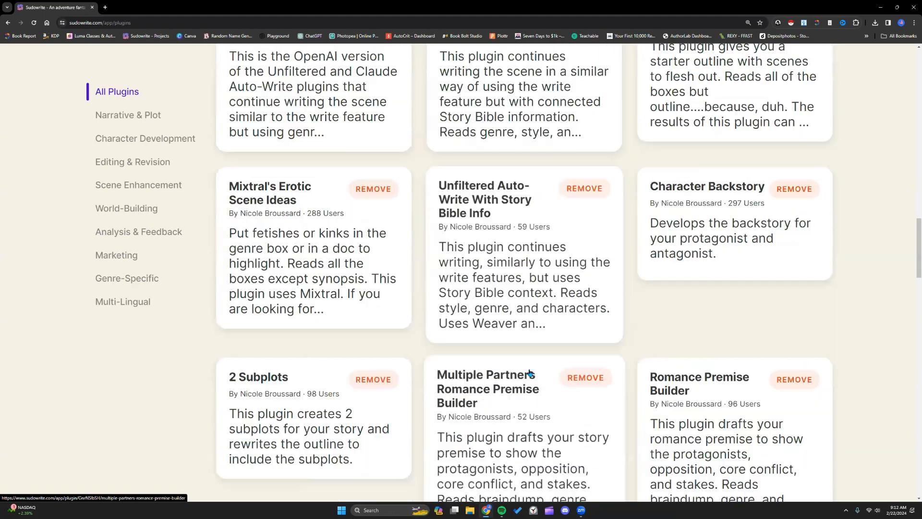
# Step: Open the 2 Subplots plugin for editing and review its visibility options, word limits, available variables and prompt instructions
pyautogui.click(270, 437)
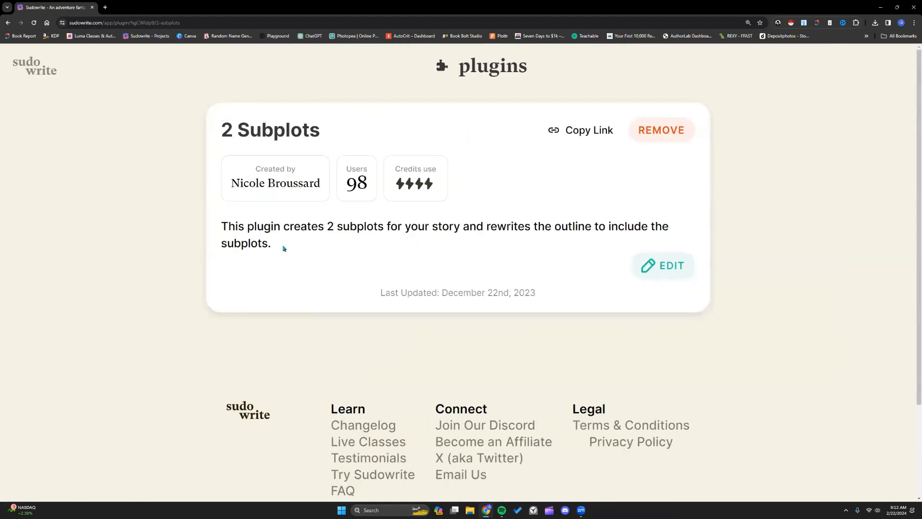
pyautogui.click(673, 271)
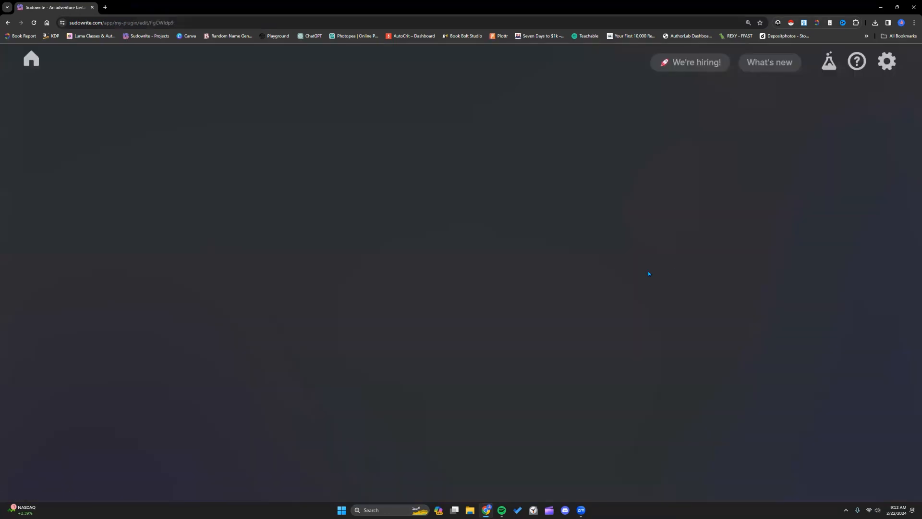
pyautogui.scroll(-3, 470, 278)
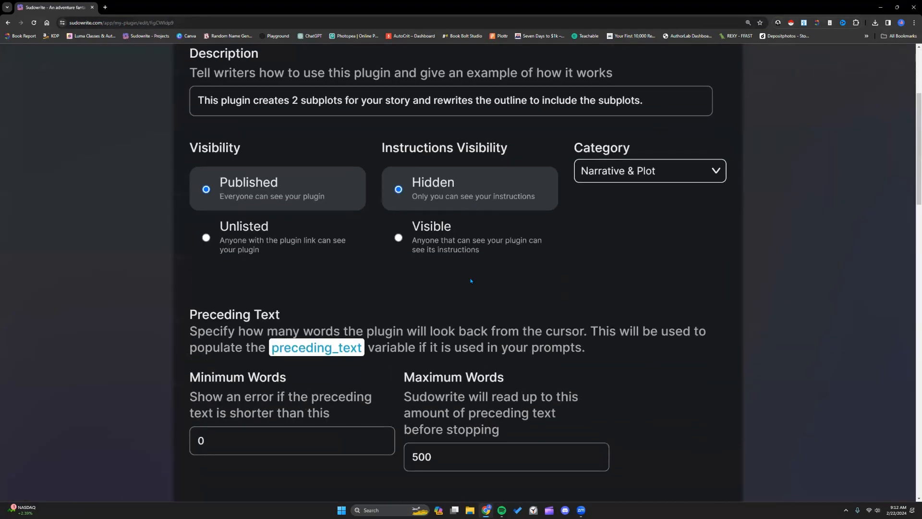
pyautogui.scroll(-10, 470, 281)
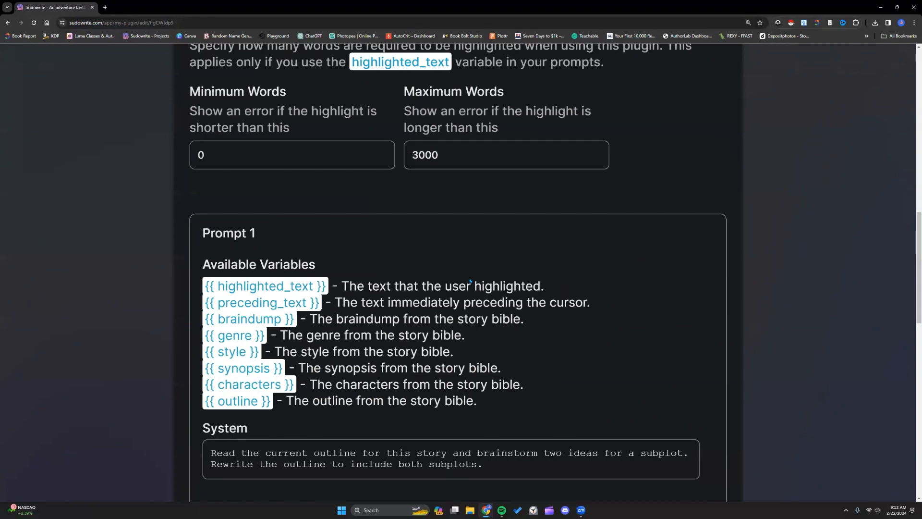
pyautogui.scroll(-1, 288, 315)
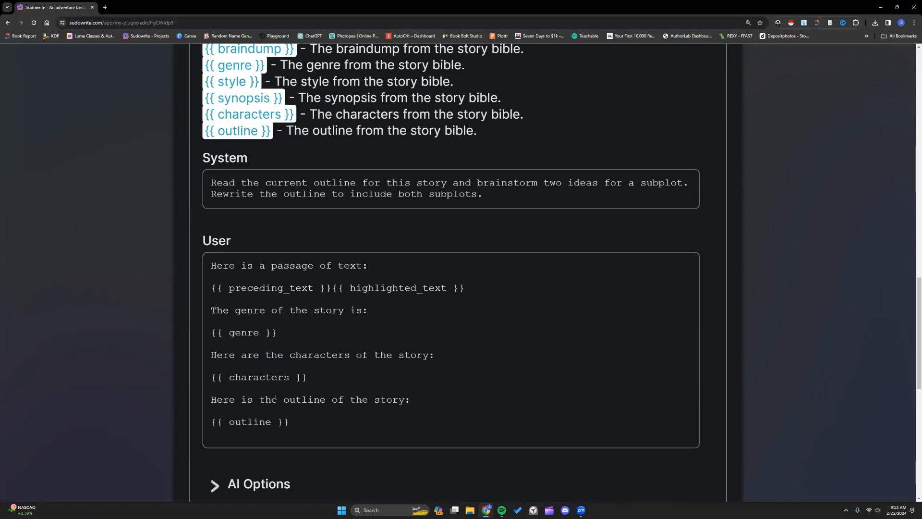
pyautogui.scroll(6, 275, 396)
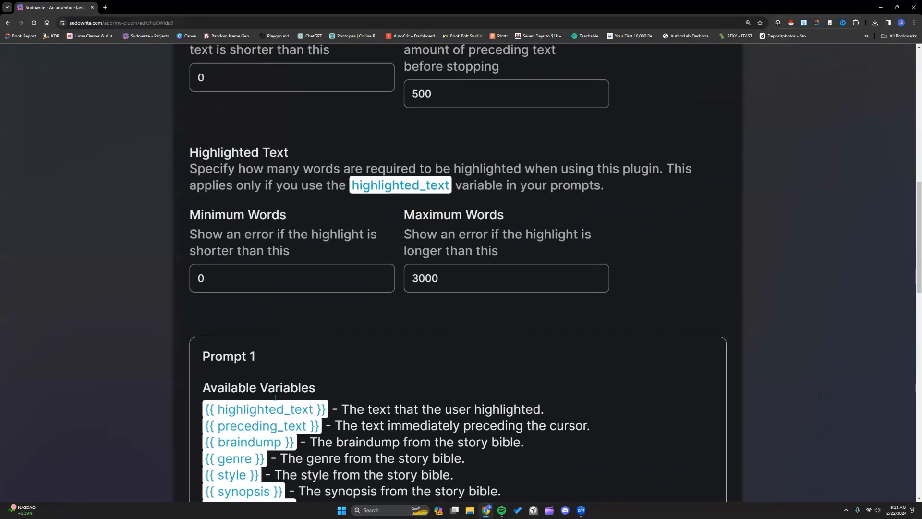
pyautogui.scroll(8, 358, 163)
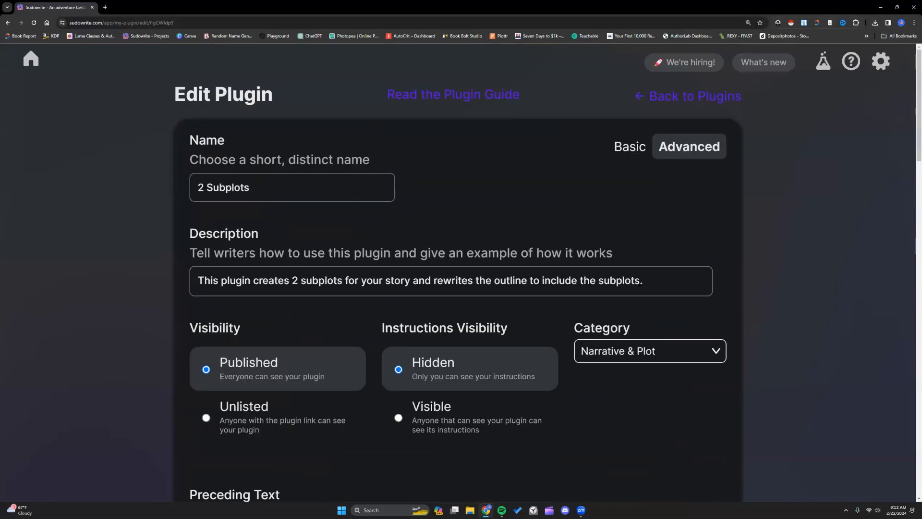
# Step: Add a new line to the 2 Subplots description: "Reads genre, outline, characters, and up to 3,000 words of highlighted text."
pyautogui.click(658, 281)
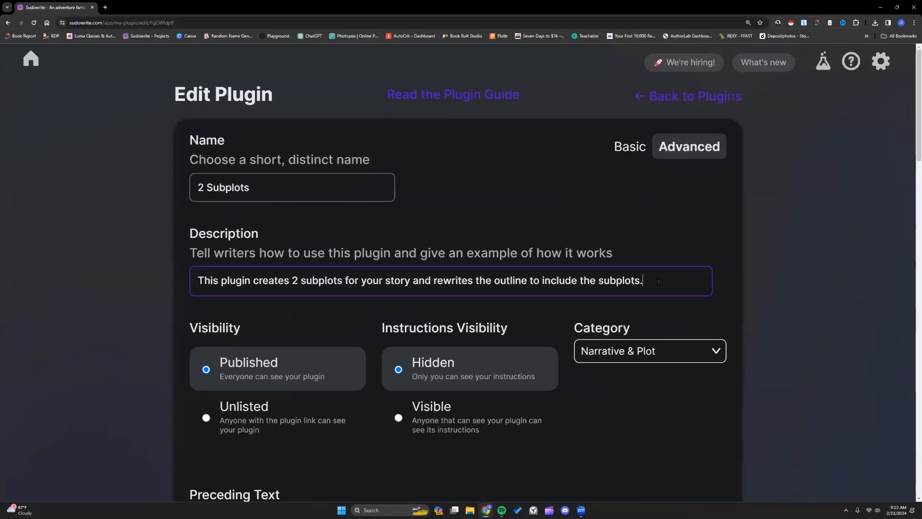
pyautogui.press('Return')
pyautogui.write('Reads')
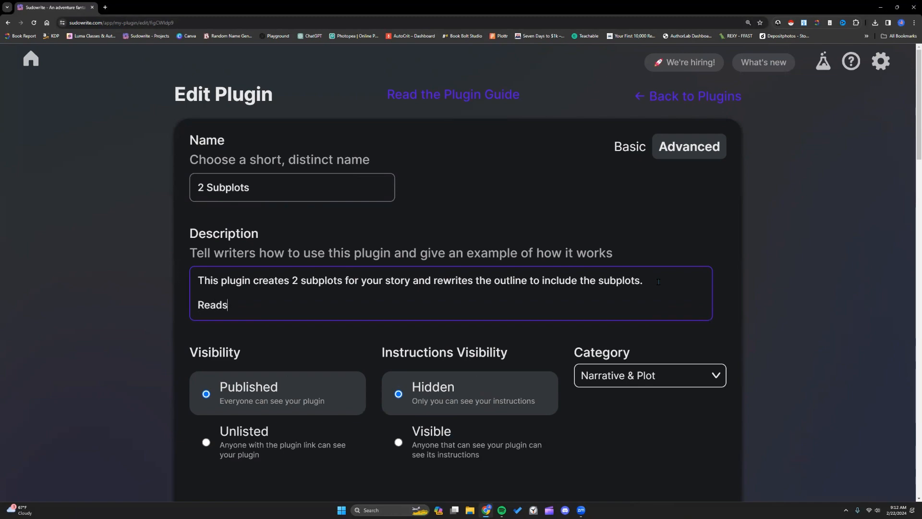
pyautogui.write(' genre, outline')
pyautogui.scroll(-7, 602, 282)
pyautogui.scroll(-10, 601, 281)
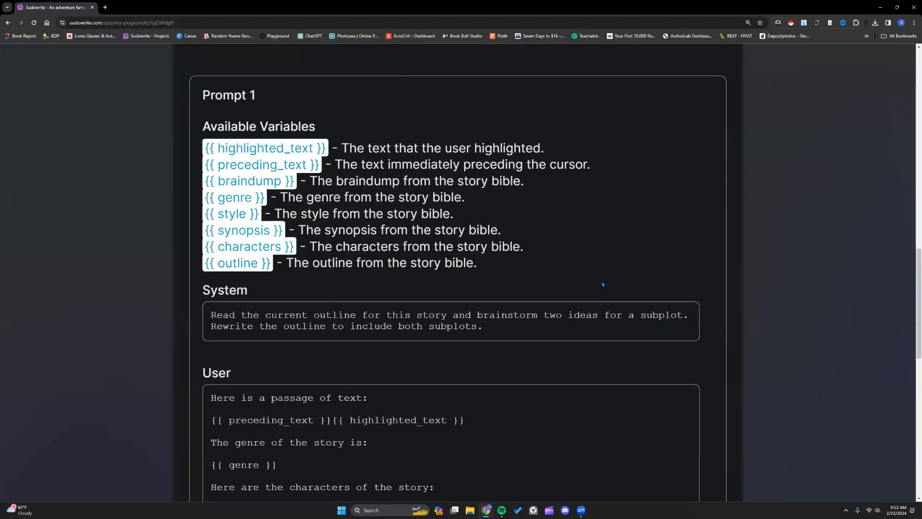
pyautogui.scroll(-5, 311, 211)
pyautogui.scroll(10, 365, 201)
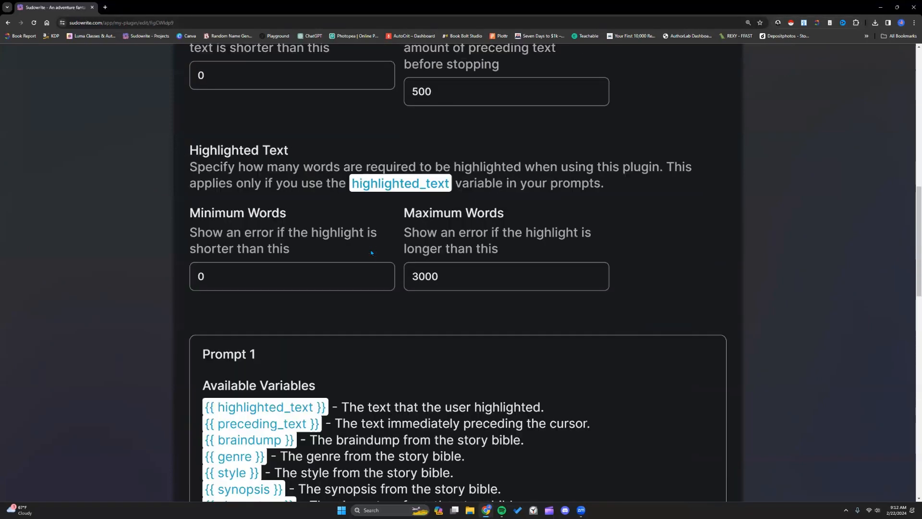
pyautogui.scroll(8, 371, 253)
pyautogui.scroll(2, 370, 249)
pyautogui.write(',')
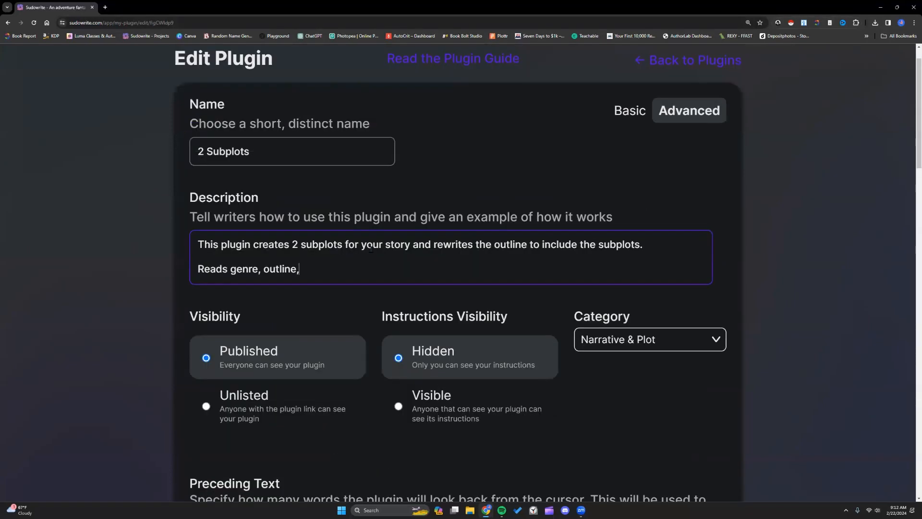
pyautogui.write(' characters, and up to 3,000 ')
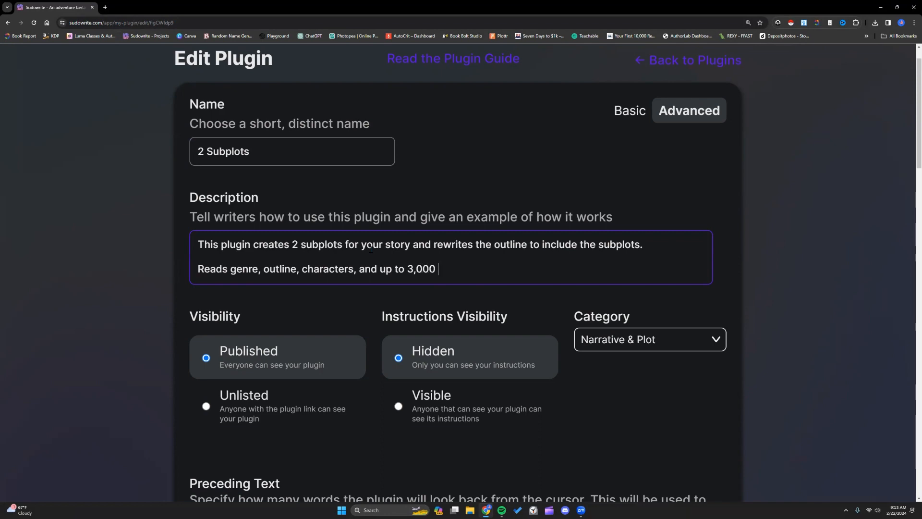
pyautogui.write('words of highlighted text.')
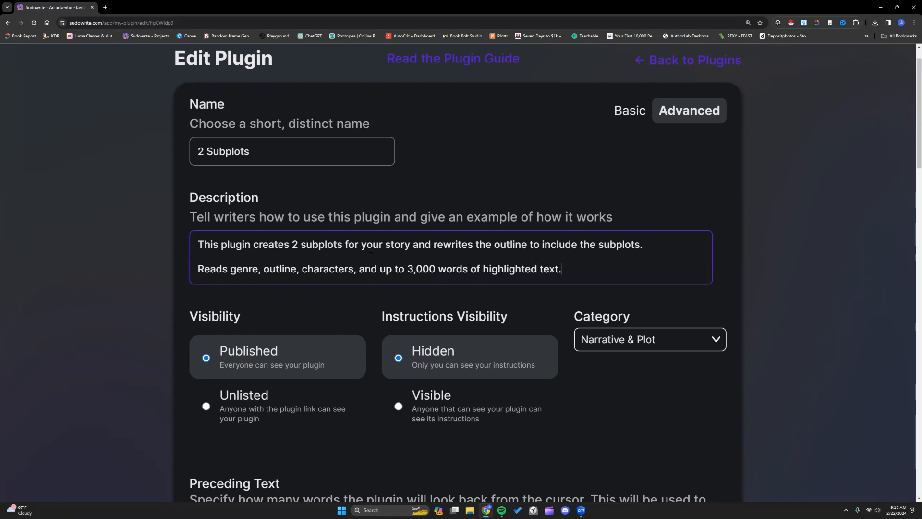
# Step: Save the 2 Subplots plugin and check its description
pyautogui.scroll(-6, 370, 249)
pyautogui.scroll(-15, 372, 252)
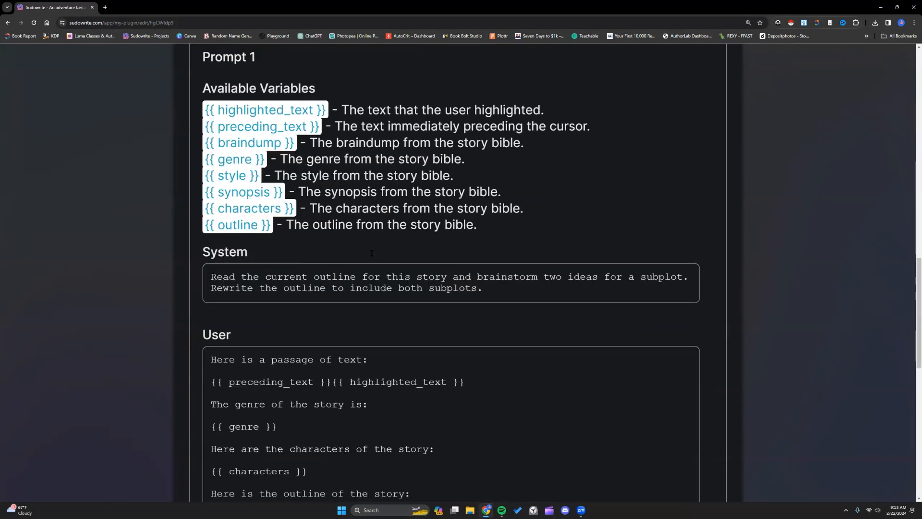
pyautogui.click(701, 210)
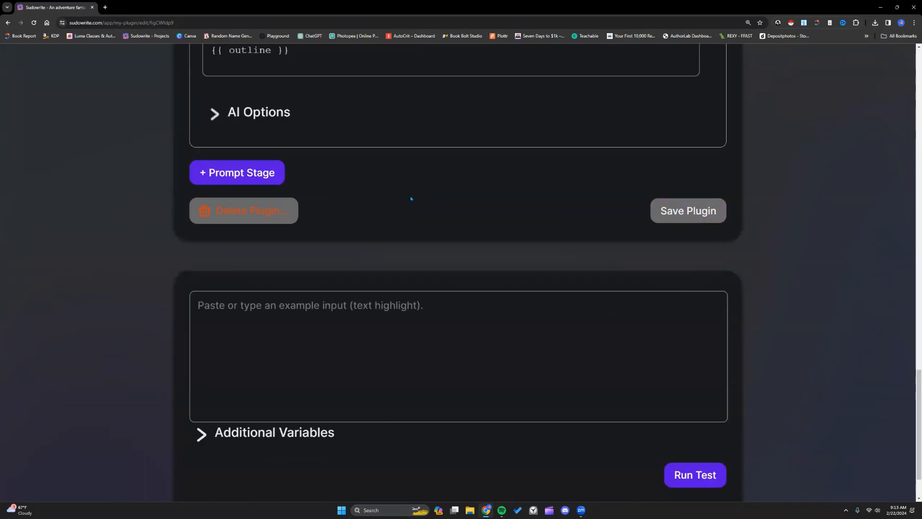
pyautogui.scroll(12, 413, 198)
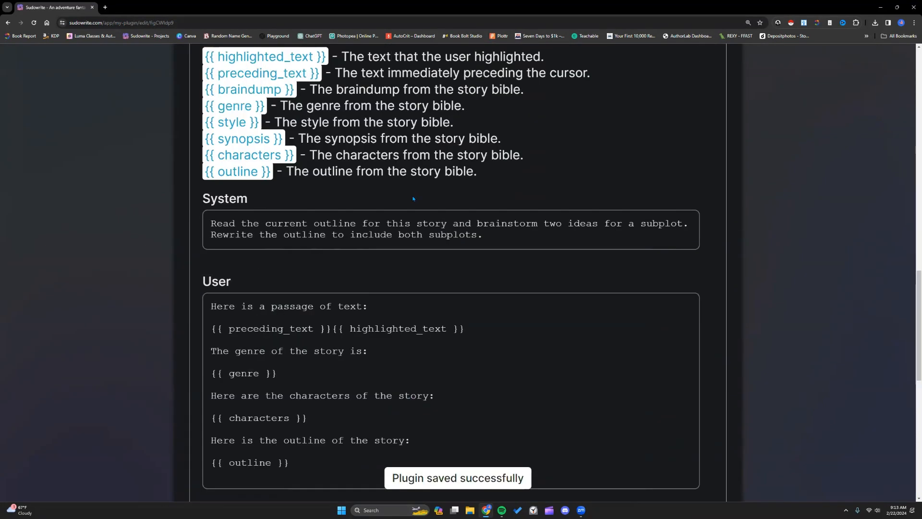
pyautogui.scroll(10, 419, 198)
pyautogui.scroll(3, 421, 200)
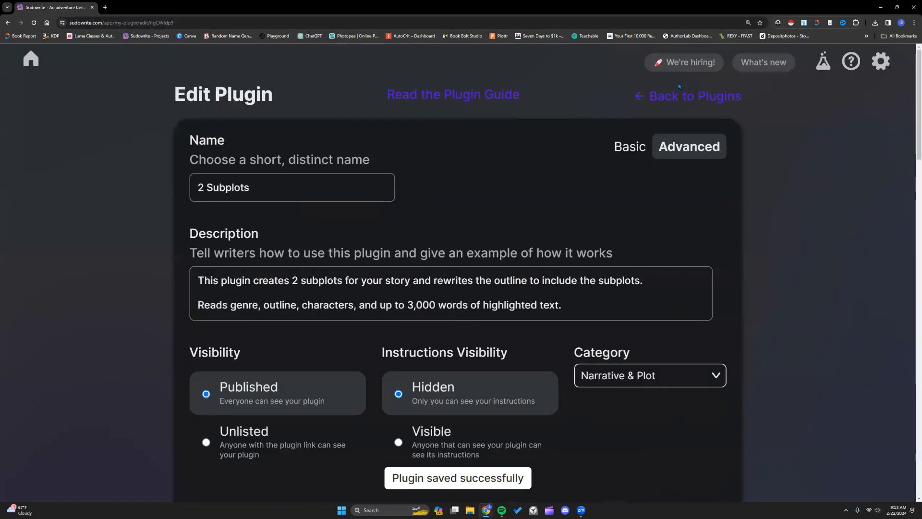
# Step: Open the Magical Forest Adventure project and run the 2 Subplots plugin on the document's entire text
pyautogui.click(28, 59)
pyautogui.click(256, 129)
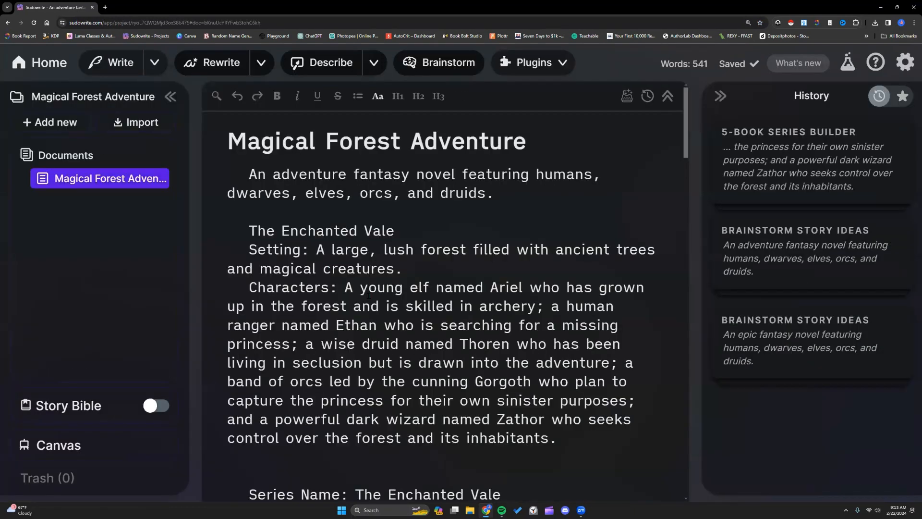
pyautogui.hotkey('ctrl', 'a')
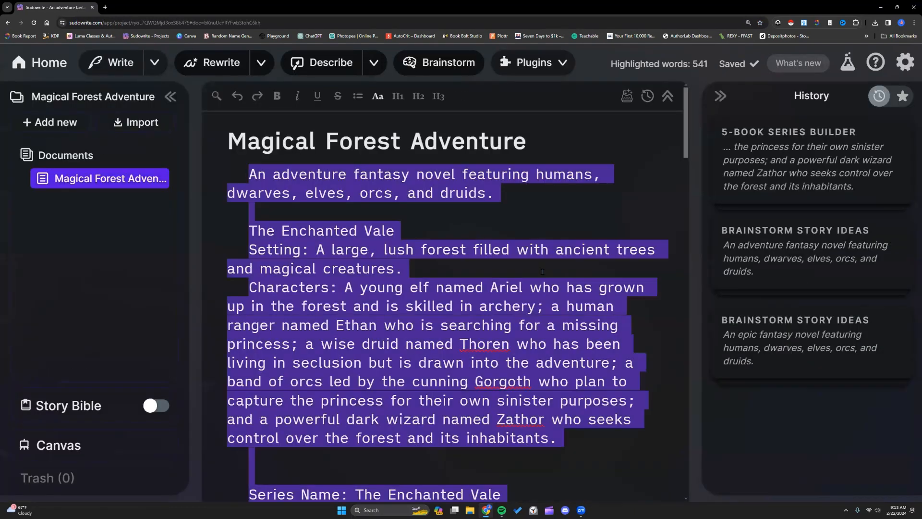
pyautogui.scroll(-9, 497, 263)
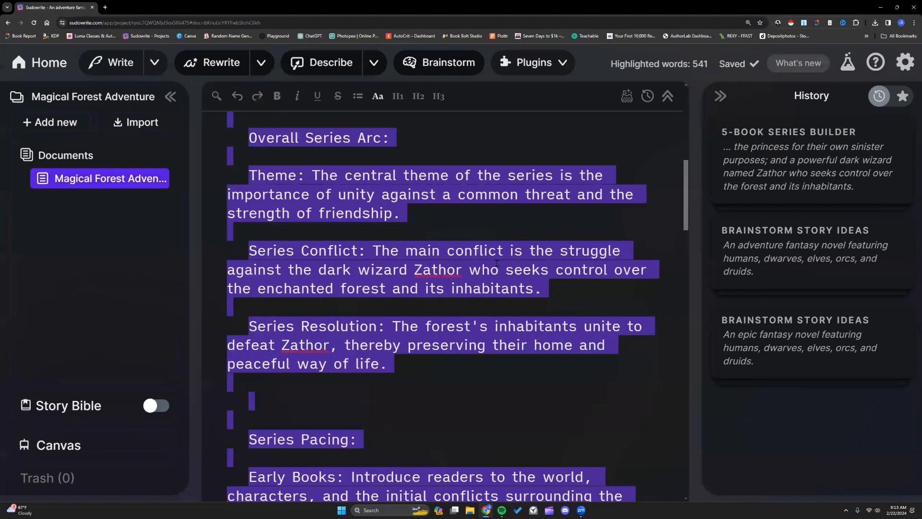
pyautogui.click(565, 65)
pyautogui.scroll(-2, 560, 188)
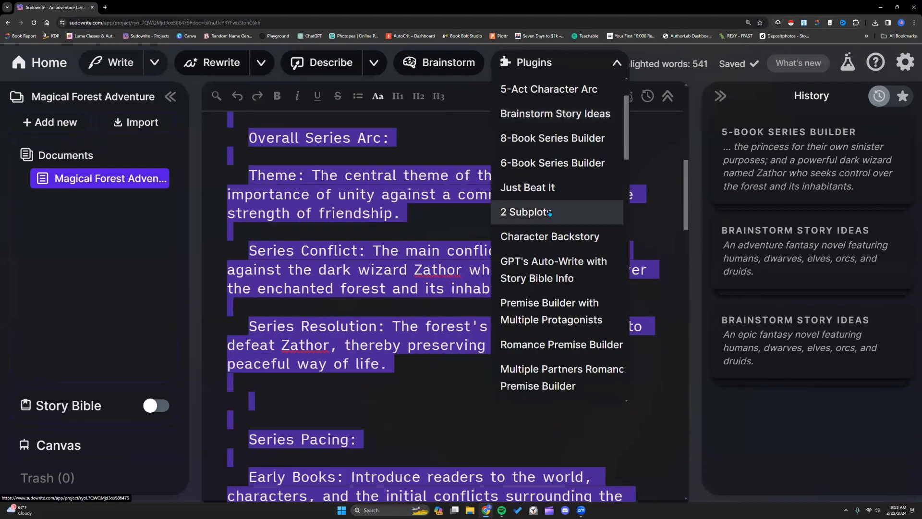
pyautogui.click(553, 212)
# Step: Widen the history area, read through the 2 Subplots result, and highlight its Subplot 1 and Subplot 2 lines
pyautogui.moveTo(703, 188); pyautogui.dragTo(488, 190)
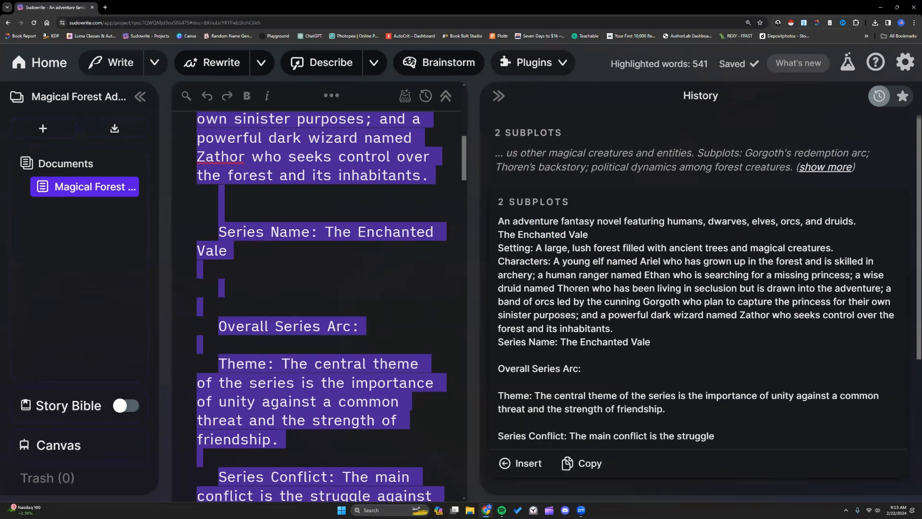
pyautogui.scroll(-2, 573, 292)
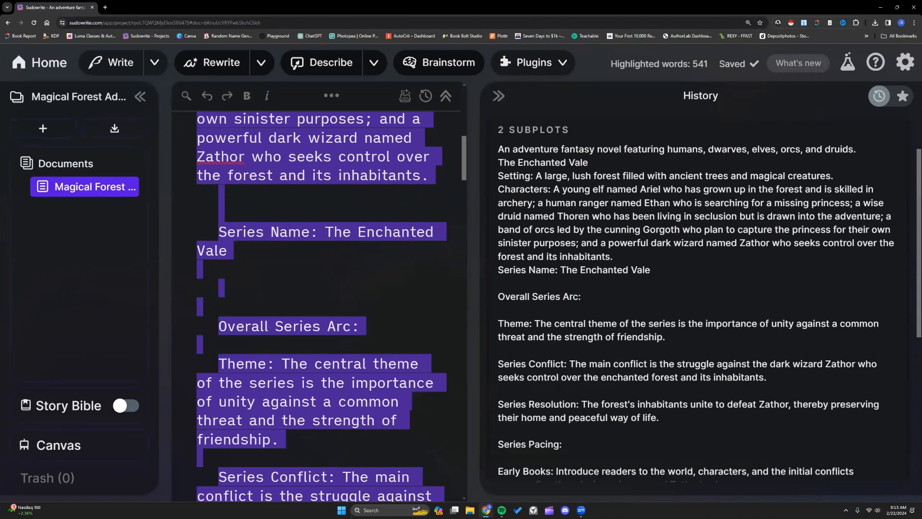
pyautogui.scroll(-7, 627, 269)
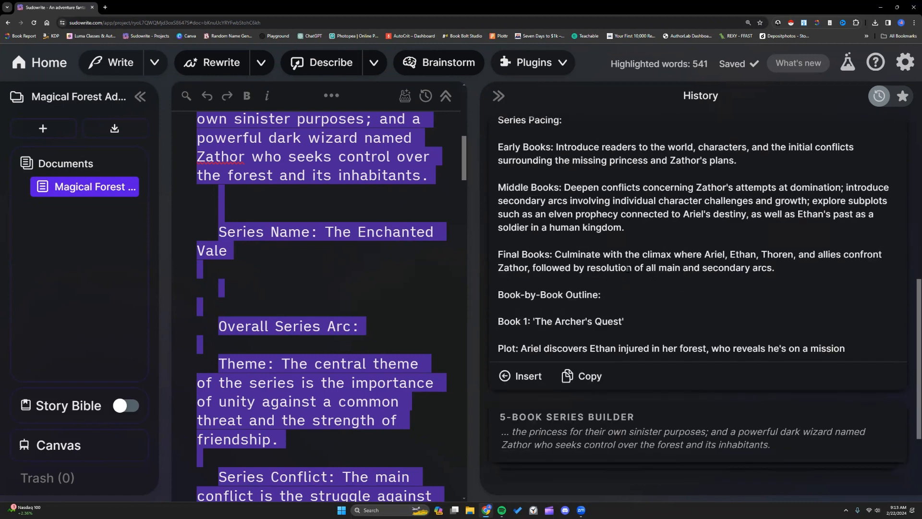
pyautogui.scroll(-2, 626, 270)
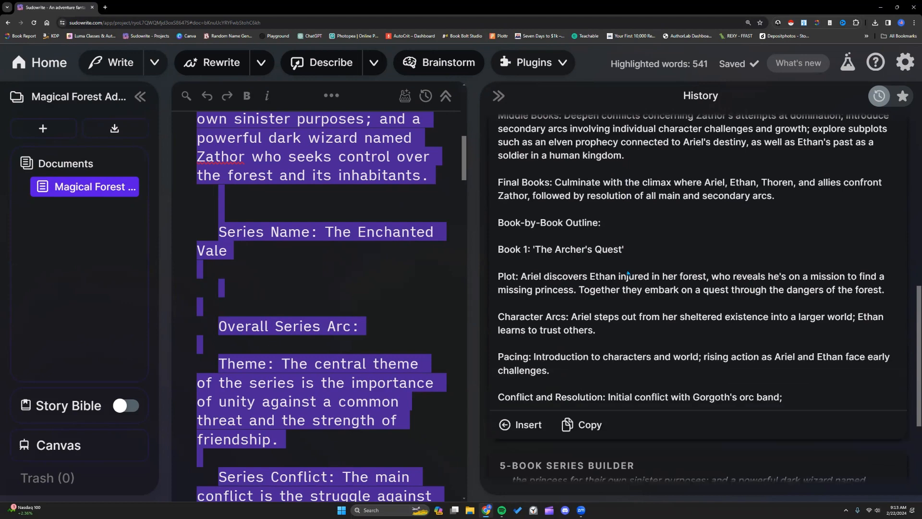
pyautogui.scroll(-2, 628, 274)
pyautogui.scroll(-2, 627, 272)
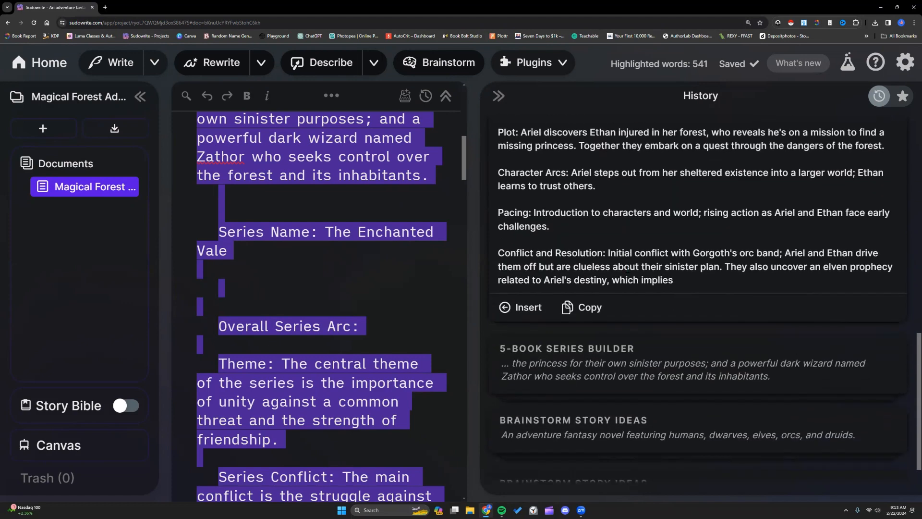
pyautogui.scroll(-3, 627, 271)
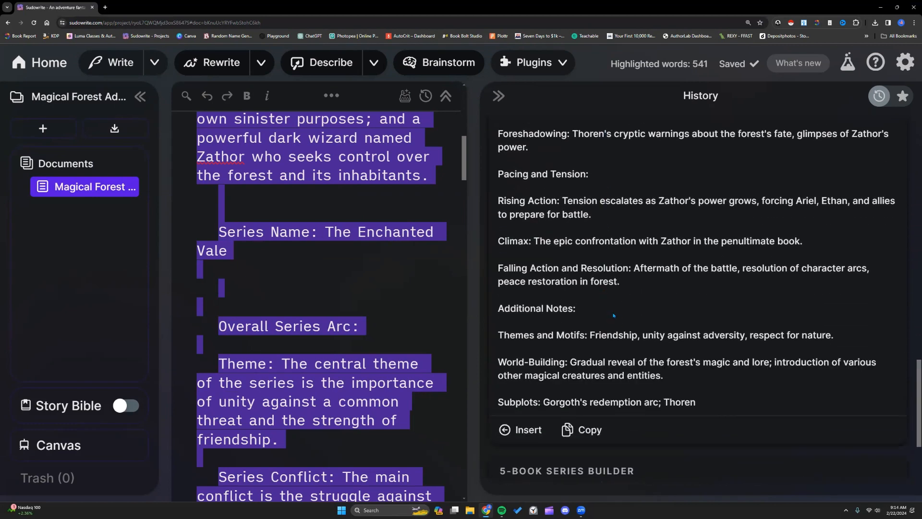
pyautogui.scroll(4, 617, 314)
pyautogui.scroll(2, 613, 312)
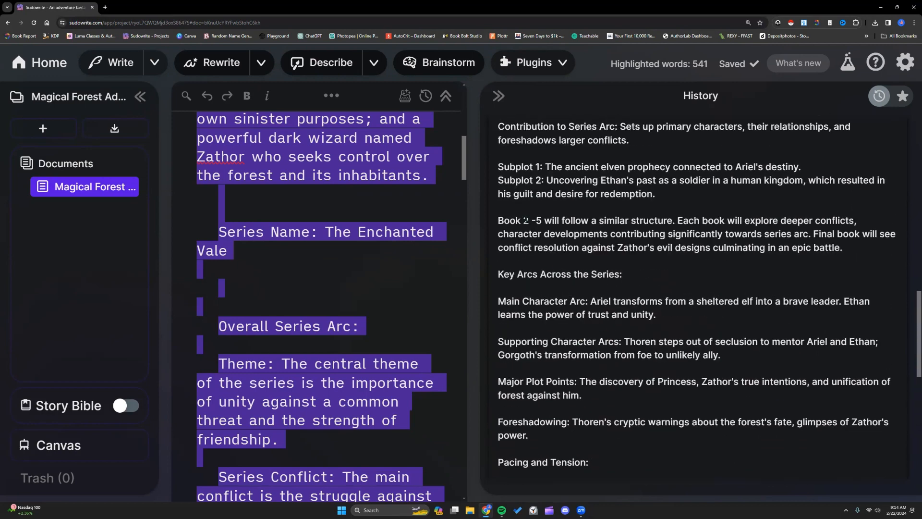
pyautogui.moveTo(500, 165); pyautogui.dragTo(664, 207)
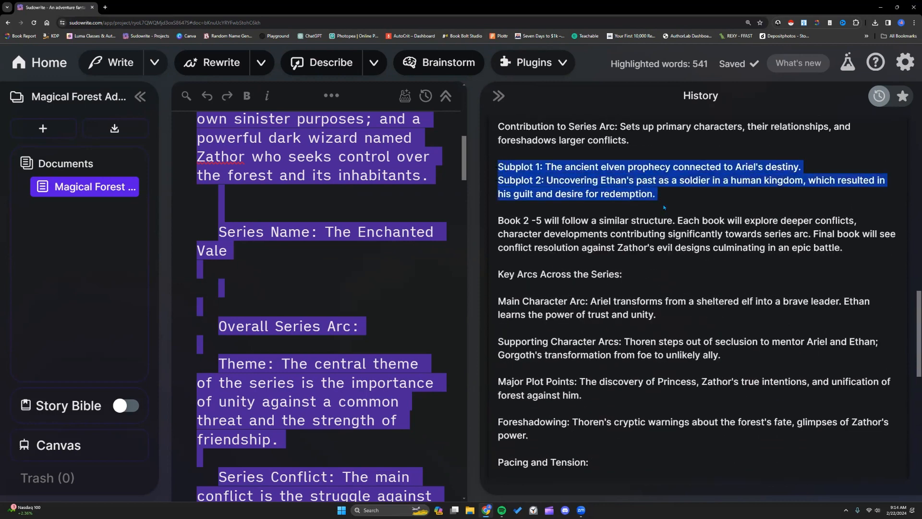
# Step: Open the Royal Prophecies project and check the outline in its Story Bible
pyautogui.click(39, 62)
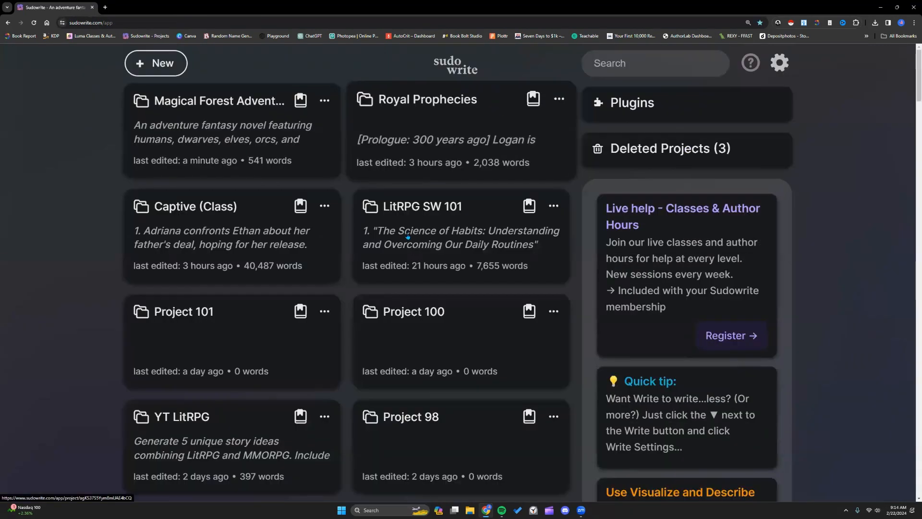
pyautogui.click(411, 140)
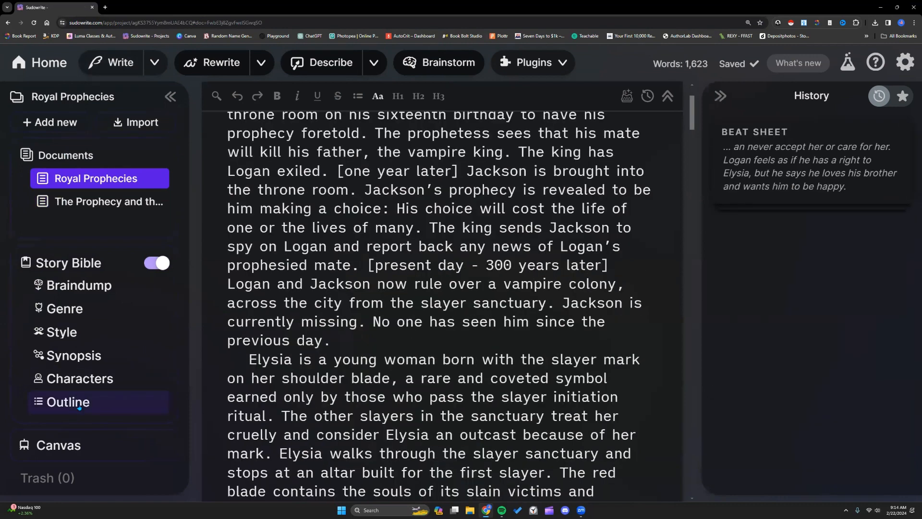
pyautogui.click(79, 407)
# Step: Leave the Royal Prophecies project, open the Jack The Ripper project and show its Story Bible outline
pyautogui.click(21, 60)
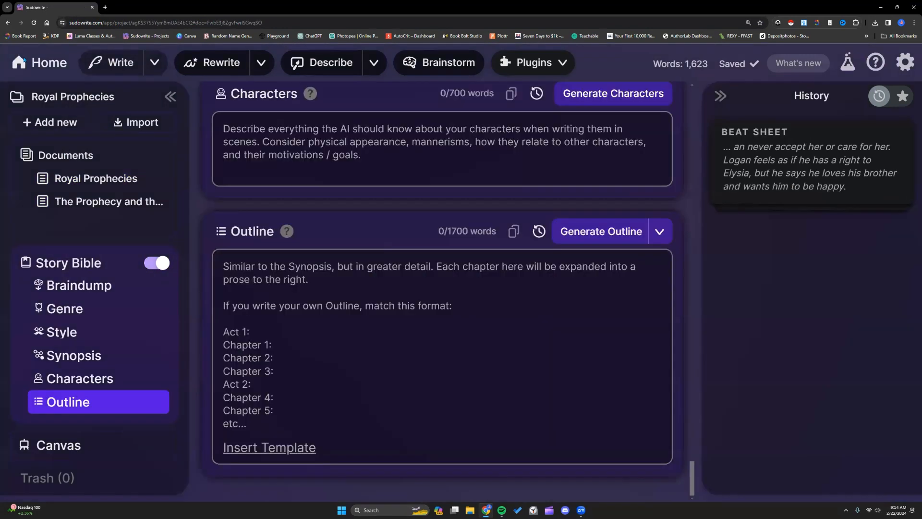
pyautogui.scroll(-4, 361, 239)
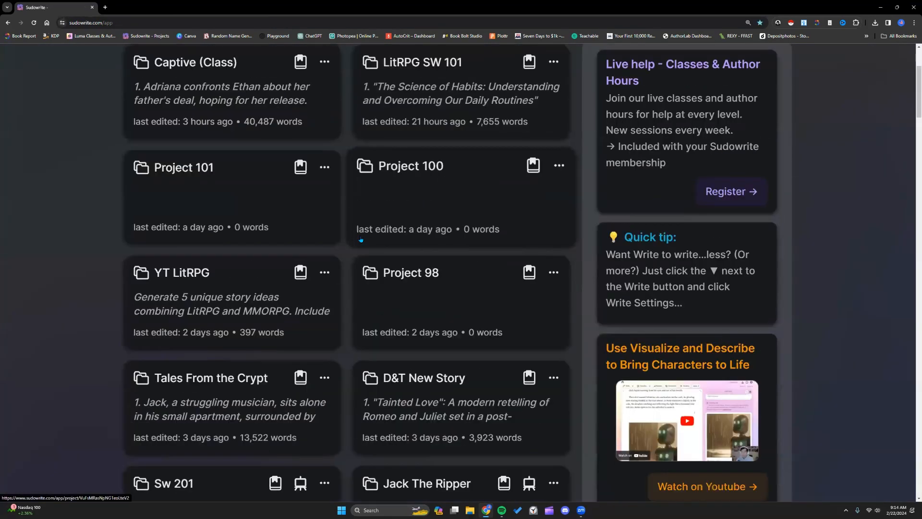
pyautogui.scroll(-4, 360, 239)
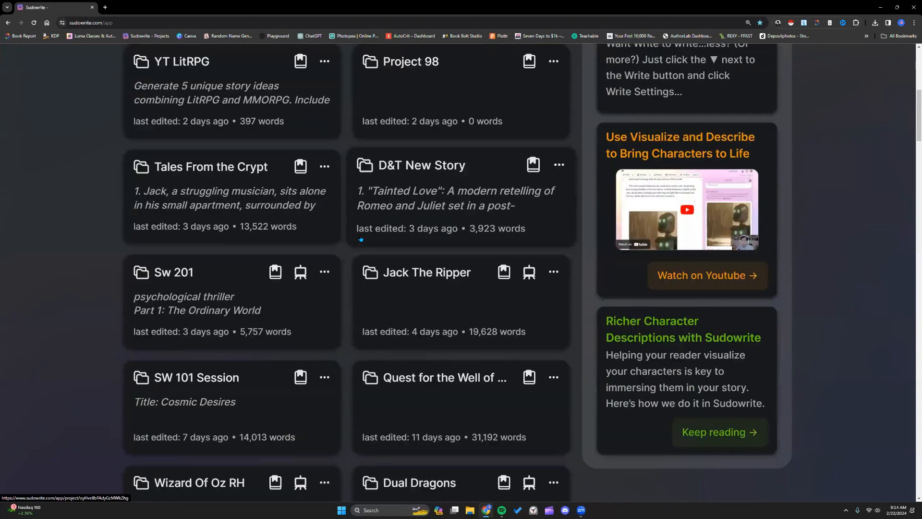
pyautogui.click(372, 235)
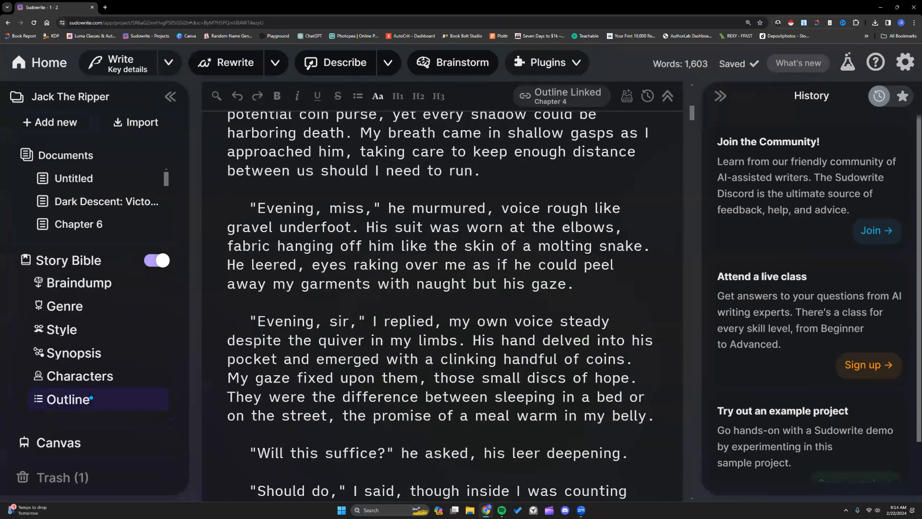
pyautogui.click(91, 397)
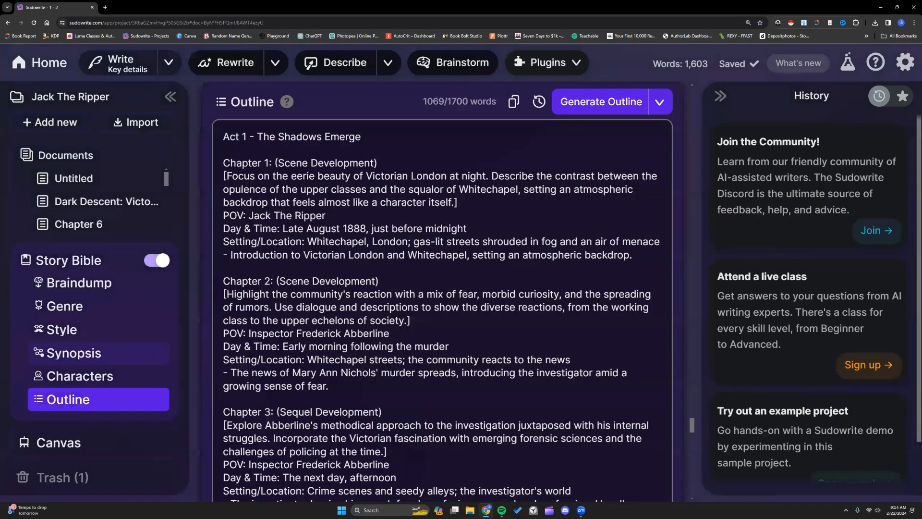
# Step: Run the 2 Subplots plugin on the Jack The Ripper project and widen the history area to show its result
pyautogui.click(577, 63)
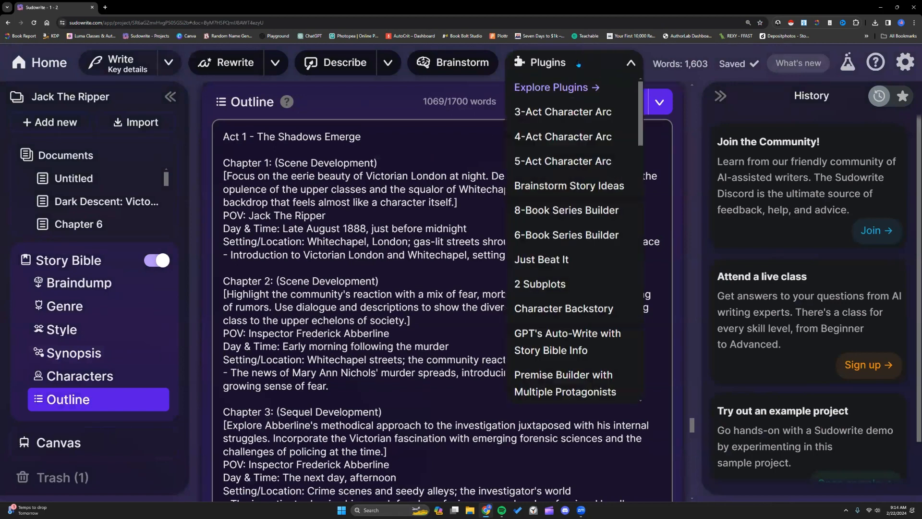
pyautogui.click(560, 284)
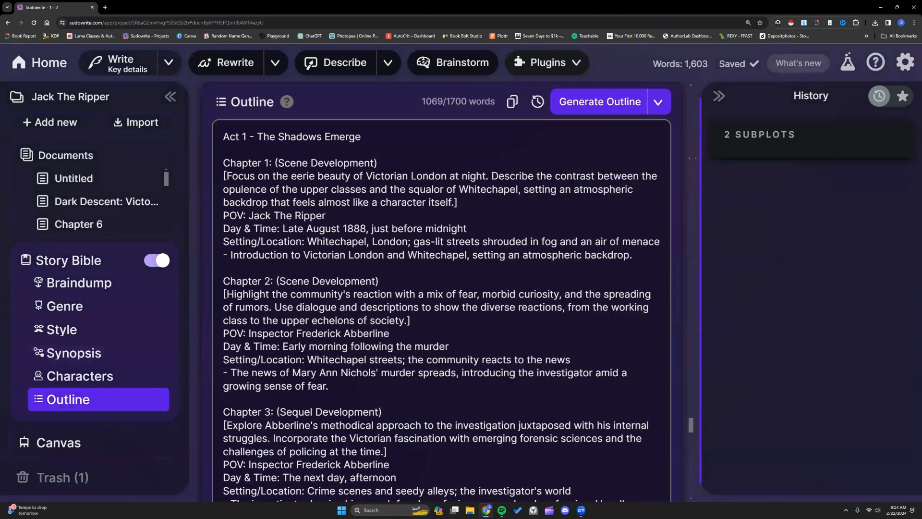
pyautogui.moveTo(701, 157); pyautogui.dragTo(451, 156)
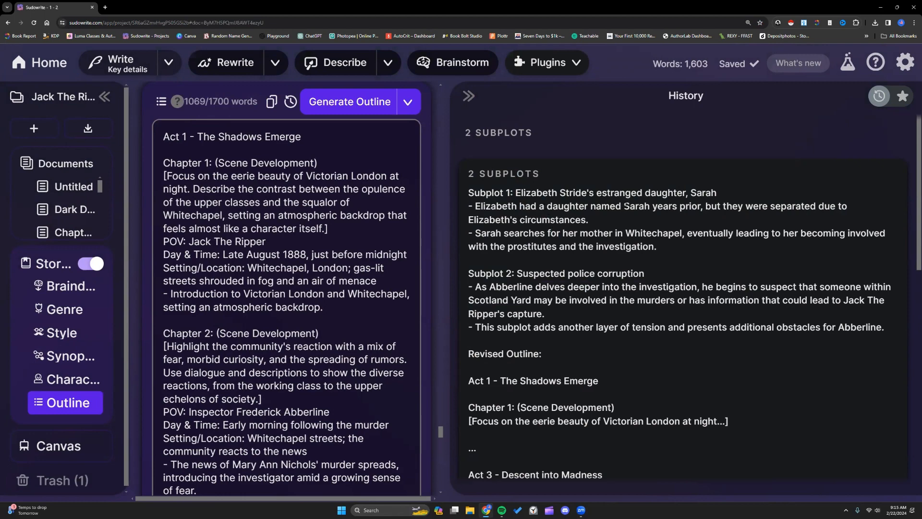
# Step: Read the two subplots and the revised outline through to the Chapter 16 epilogue, and narrow the history area again
pyautogui.scroll(-2, 606, 230)
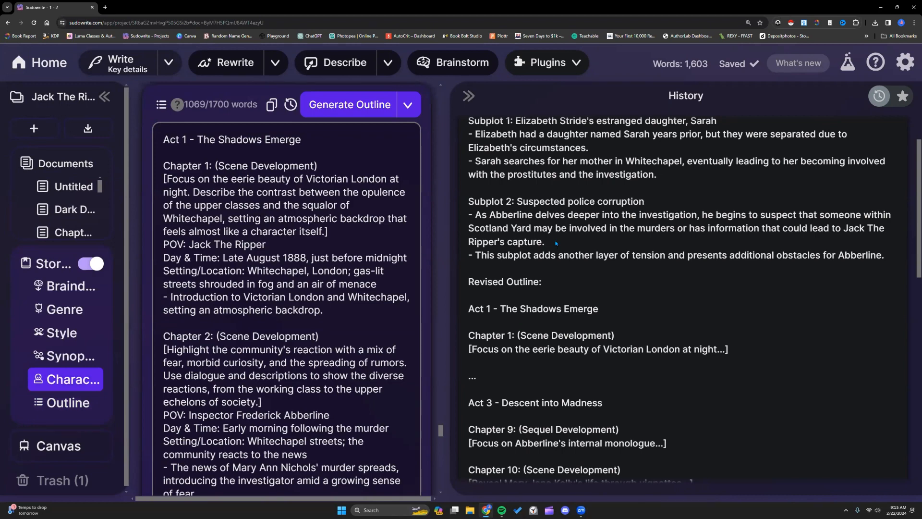
pyautogui.scroll(-4, 556, 243)
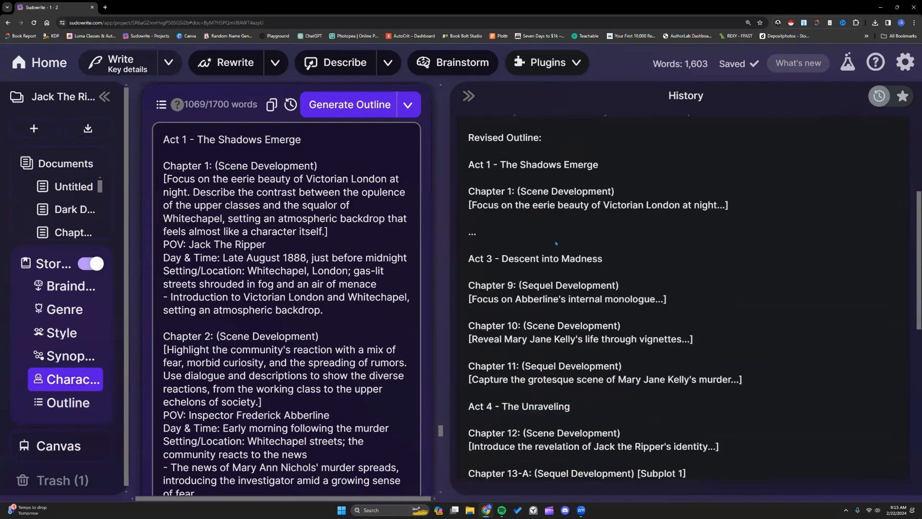
pyautogui.scroll(-1, 556, 243)
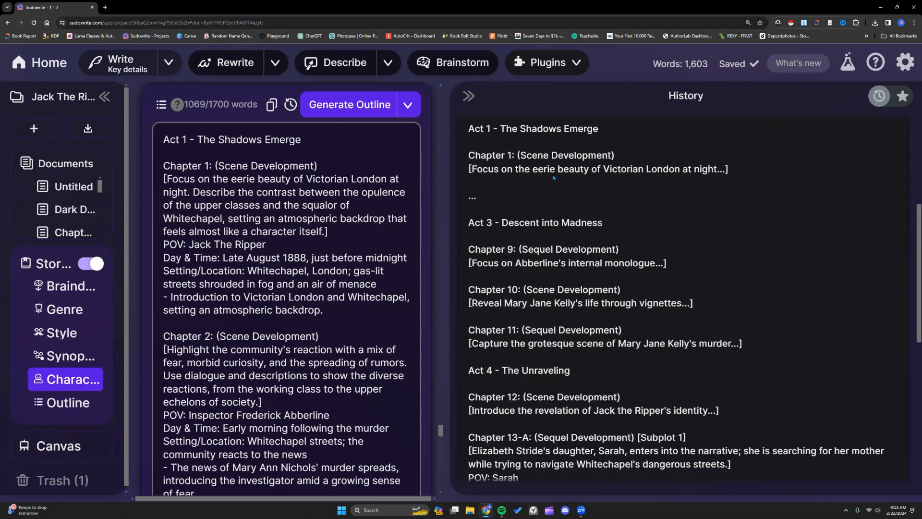
pyautogui.scroll(-5, 560, 236)
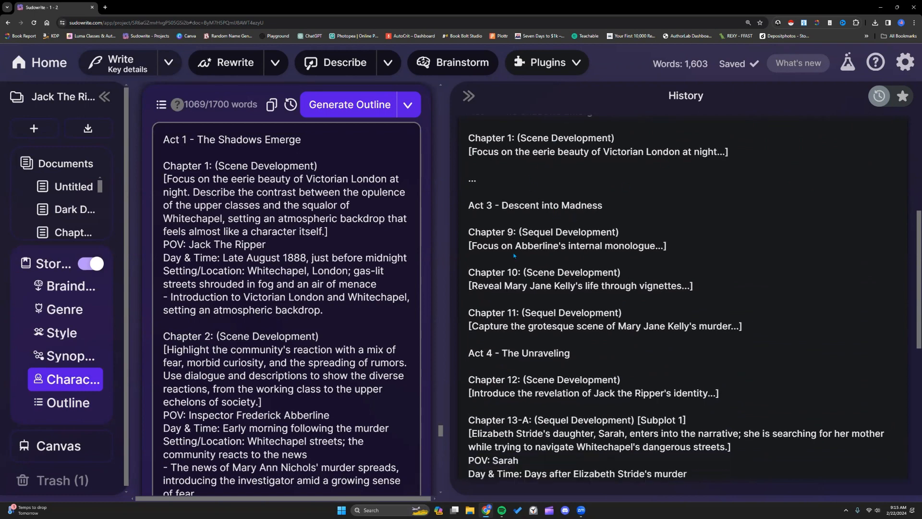
pyautogui.scroll(-2, 513, 251)
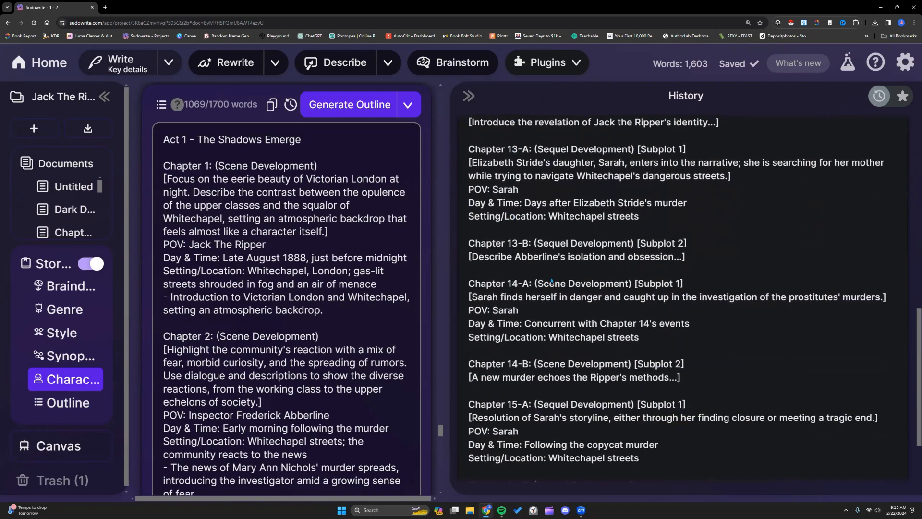
pyautogui.scroll(-3, 547, 270)
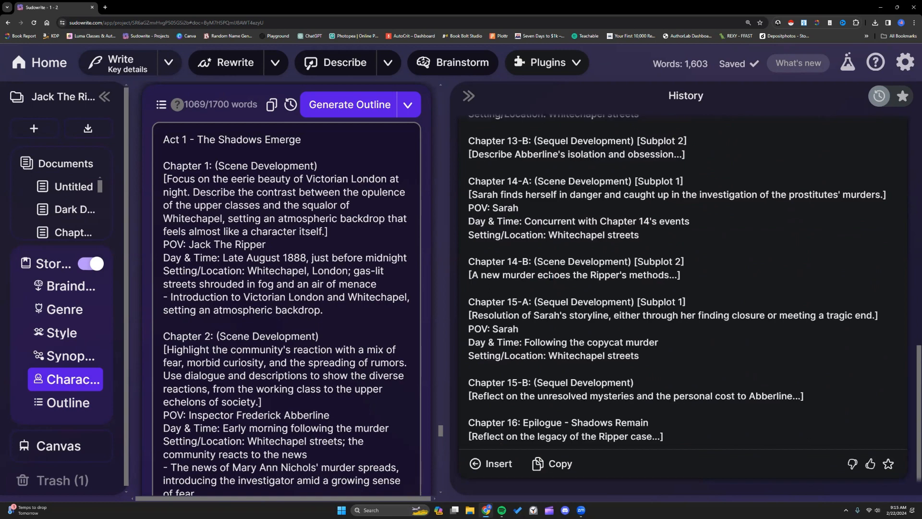
pyautogui.scroll(10, 550, 273)
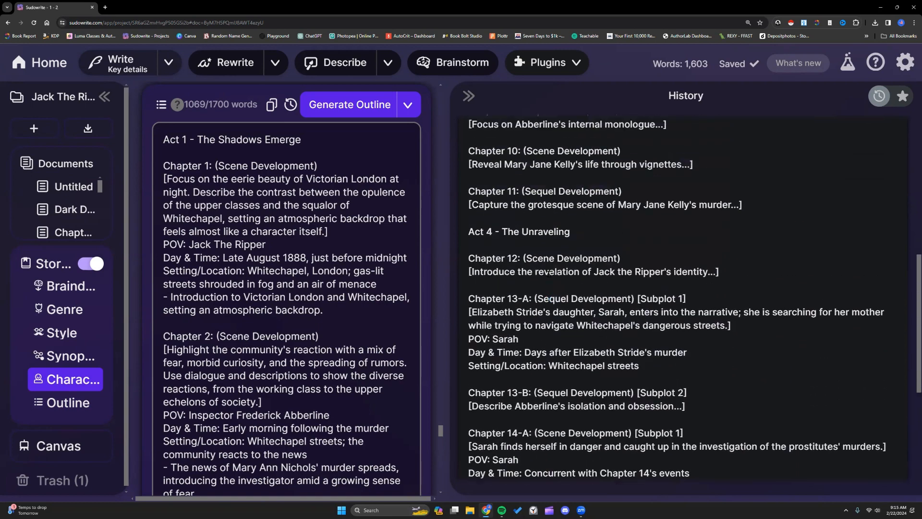
pyautogui.scroll(7, 548, 272)
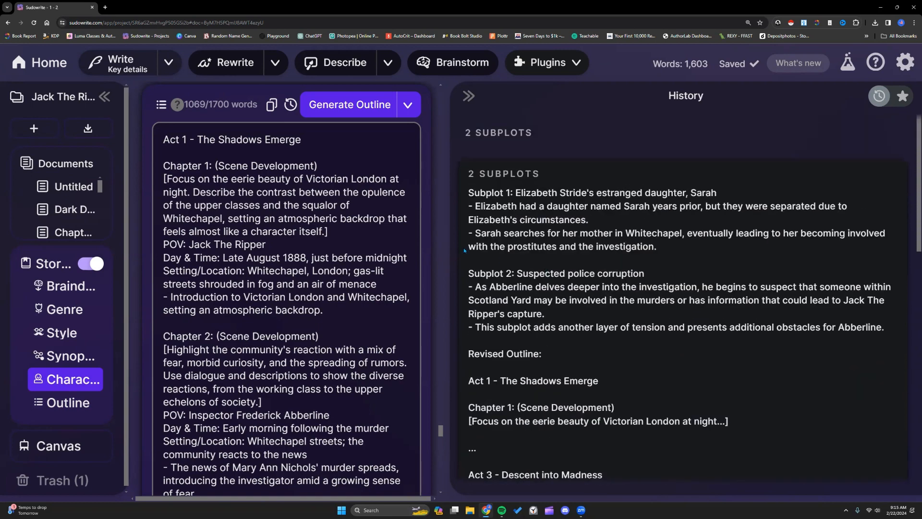
pyautogui.moveTo(446, 244); pyautogui.dragTo(717, 243)
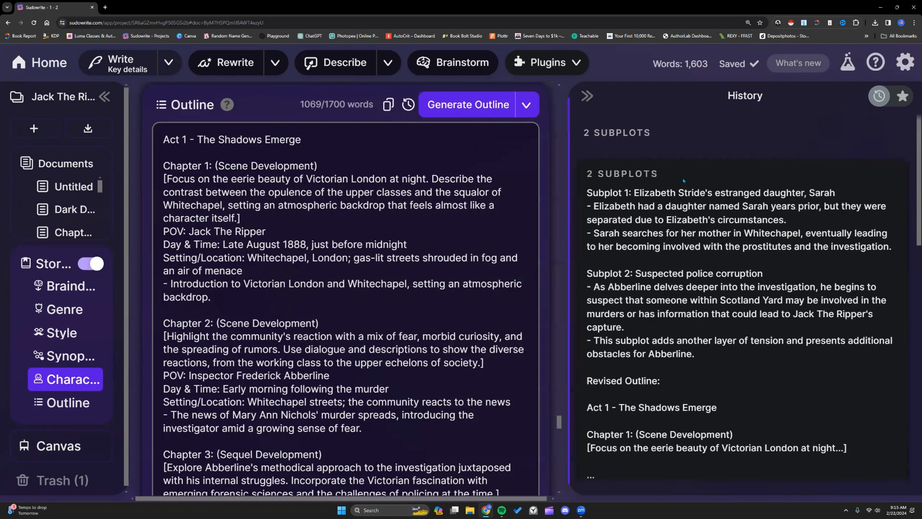
# Step: Browse the author's own plugins in the plugin directory and open the Genre & Style plugin's description
pyautogui.click(576, 64)
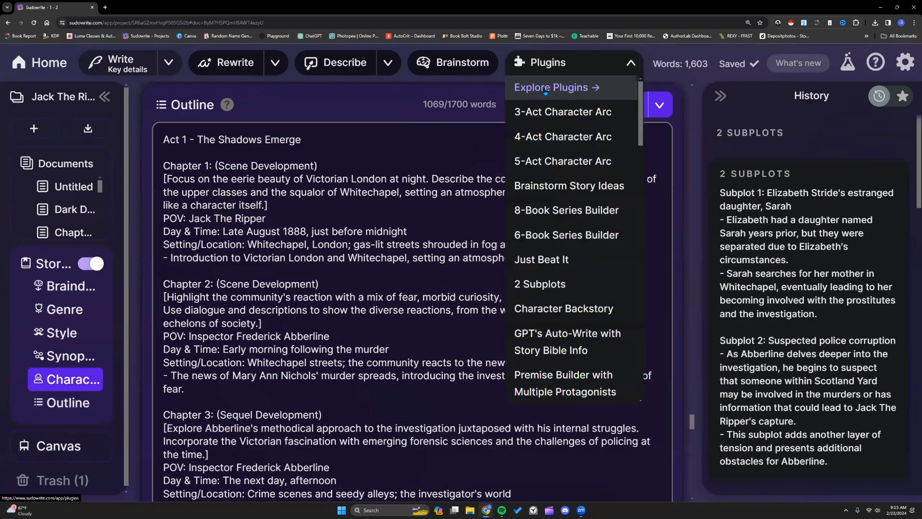
pyautogui.click(545, 88)
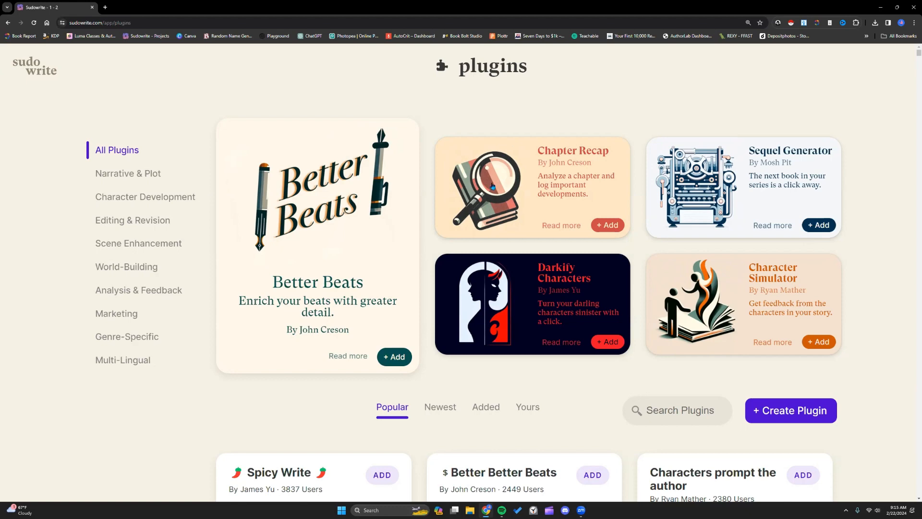
pyautogui.click(527, 408)
pyautogui.scroll(-4, 432, 294)
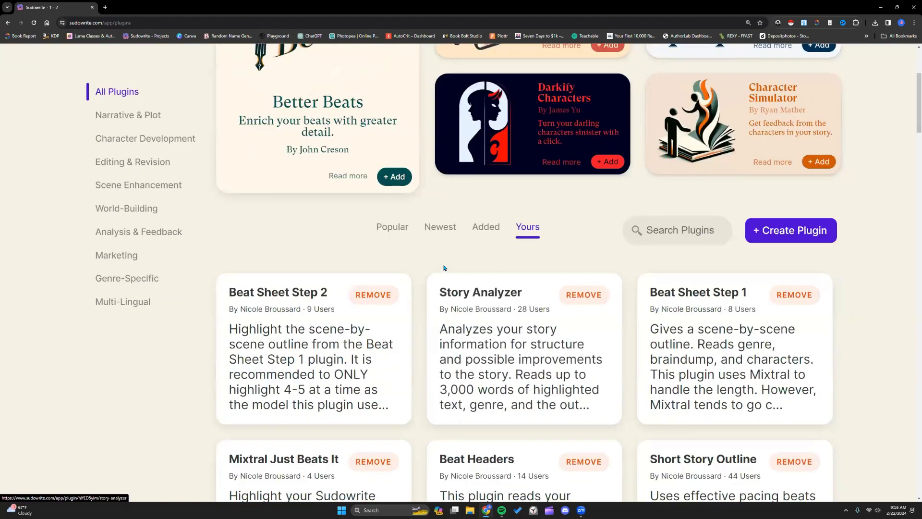
pyautogui.scroll(-4, 446, 276)
pyautogui.scroll(-8, 444, 268)
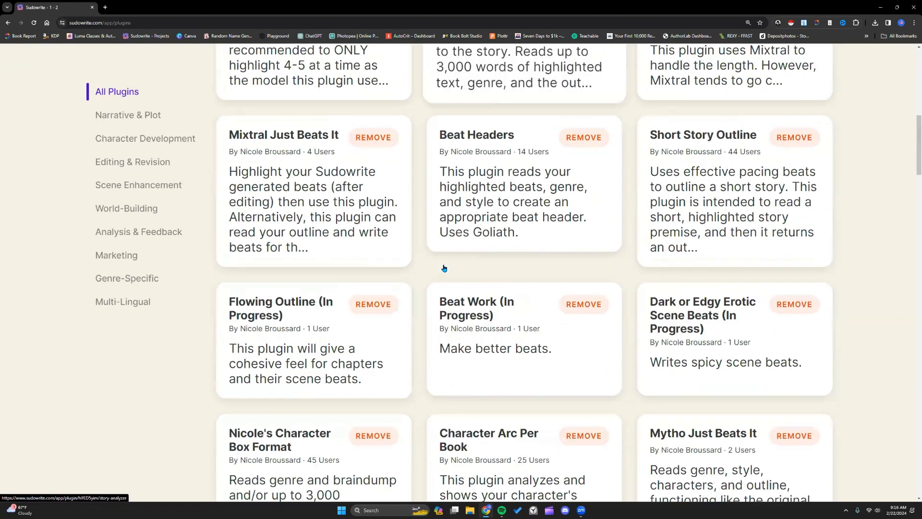
pyautogui.scroll(-2, 443, 267)
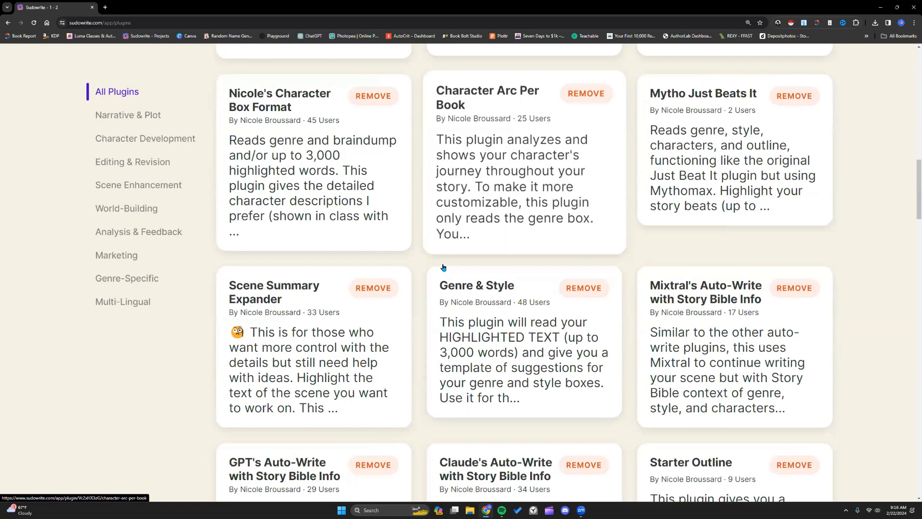
pyautogui.scroll(-2, 515, 261)
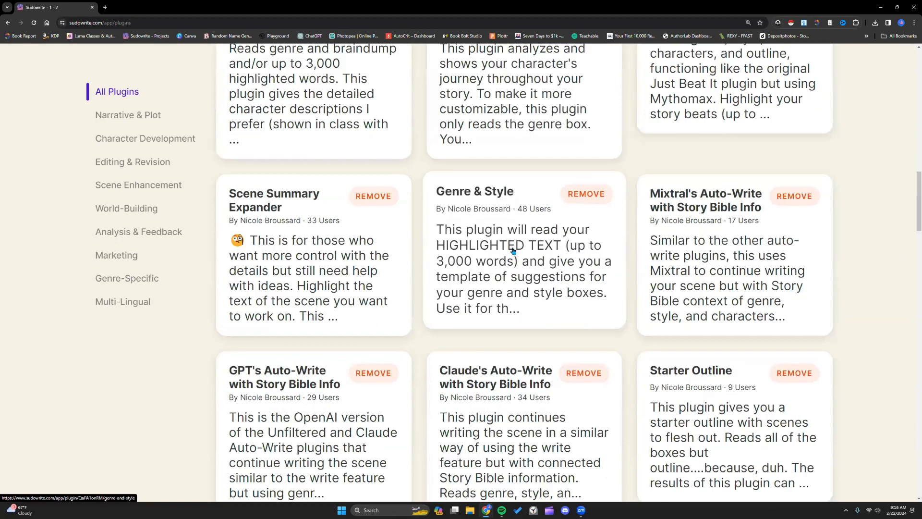
pyautogui.click(515, 260)
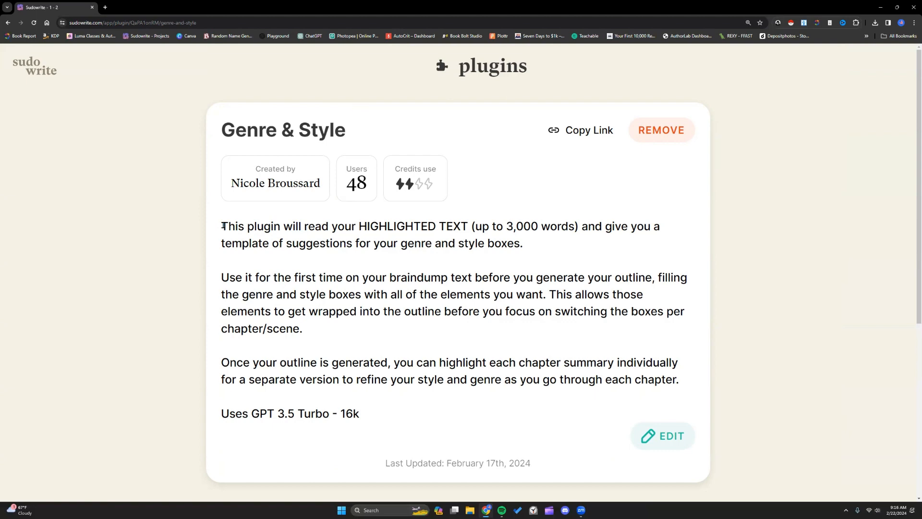
# Step: Switch to Notion in a new browser tab and open The Last Slayer from the WIPs page of My Book Tracker
pyautogui.click(106, 7)
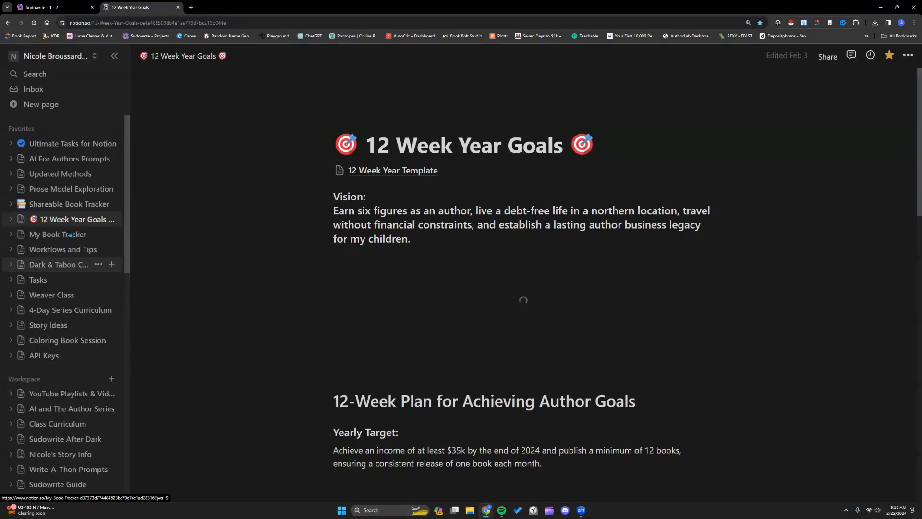
pyautogui.click(70, 234)
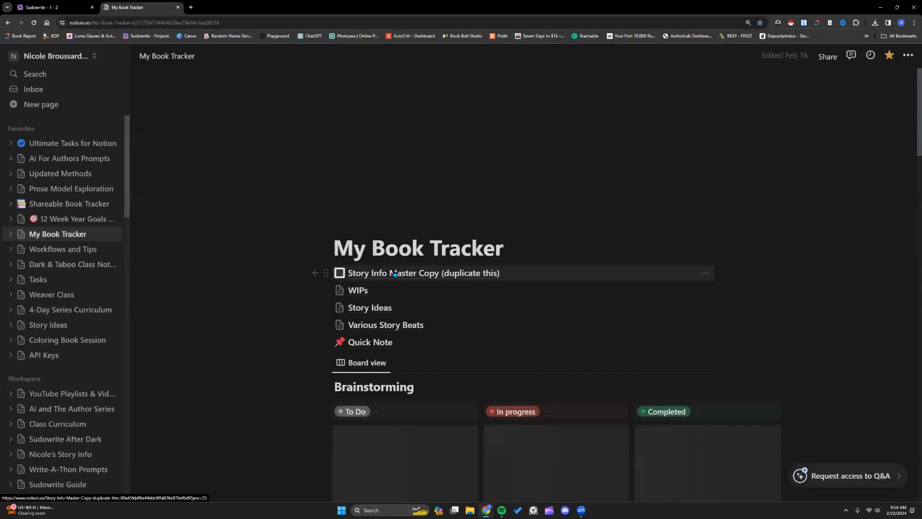
pyautogui.scroll(-3, 381, 187)
pyautogui.click(382, 185)
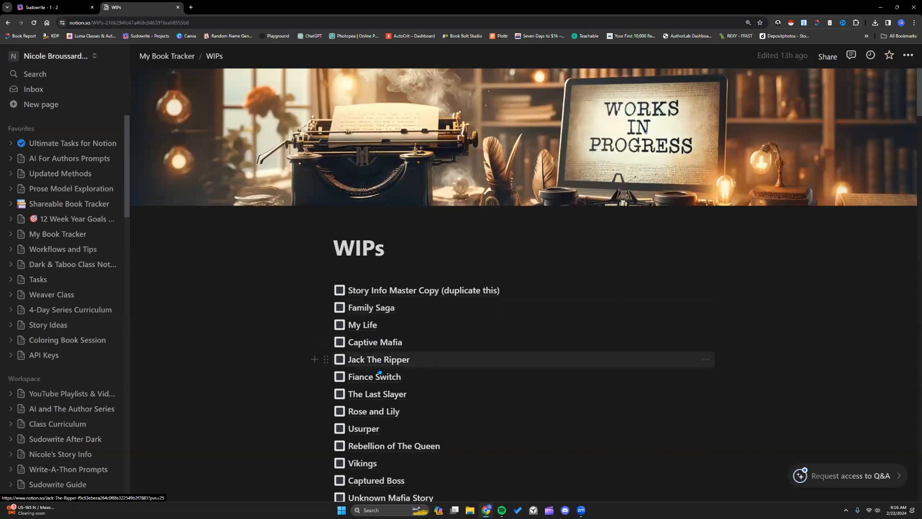
pyautogui.click(377, 394)
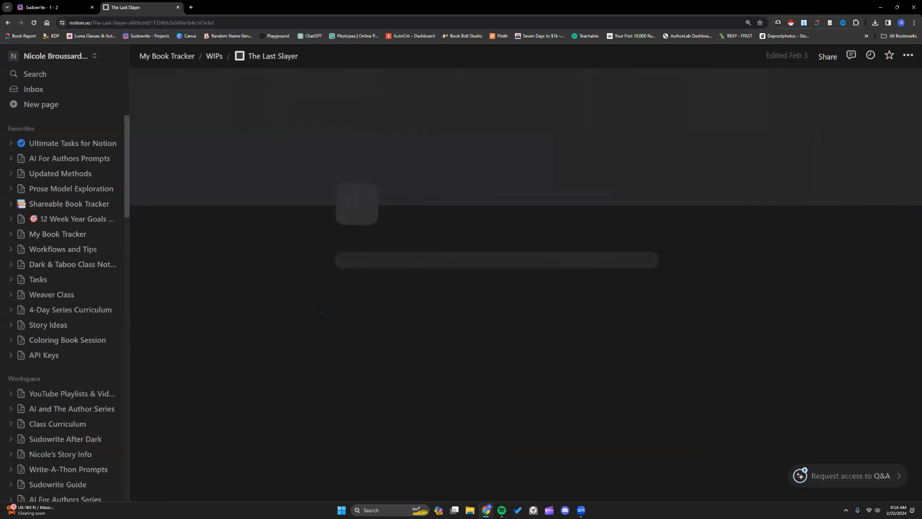
# Step: Examine The Last Slayer's overarching style notes and per-chapter themes, tropes and tone, and highlight the Chapter 5: Refusal of the Call heading
pyautogui.scroll(-10, 316, 308)
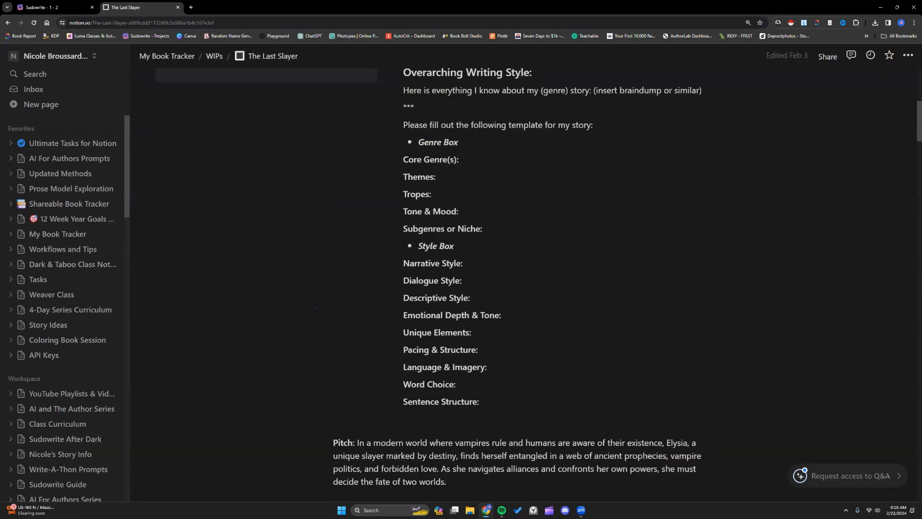
pyautogui.scroll(-16, 316, 307)
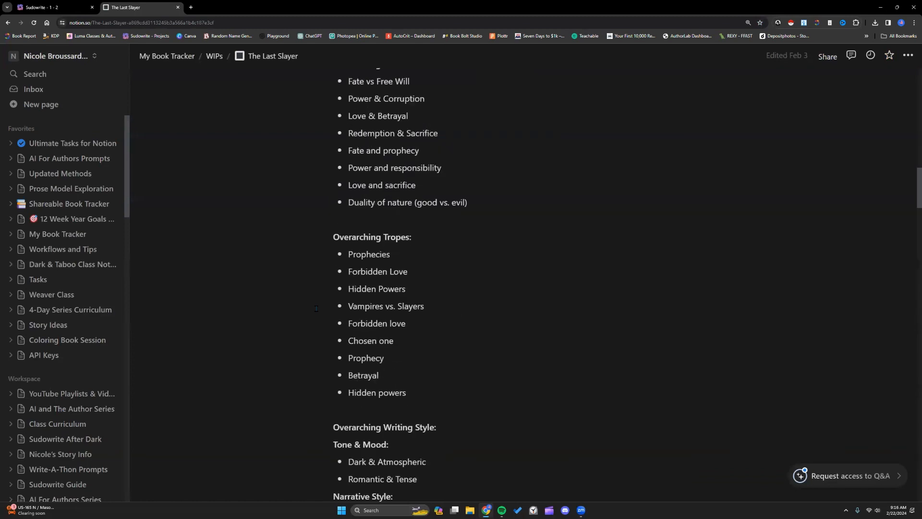
pyautogui.scroll(-4, 315, 308)
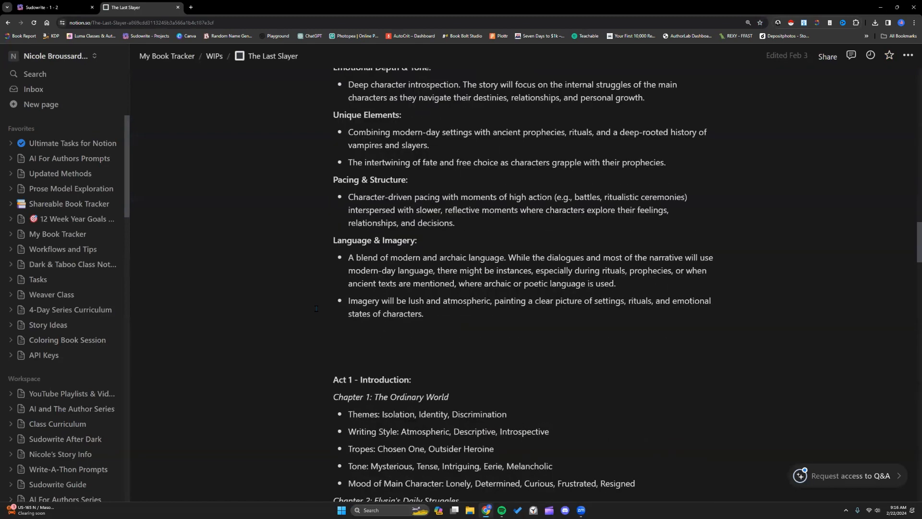
pyautogui.scroll(-4, 316, 307)
pyautogui.scroll(-2, 316, 307)
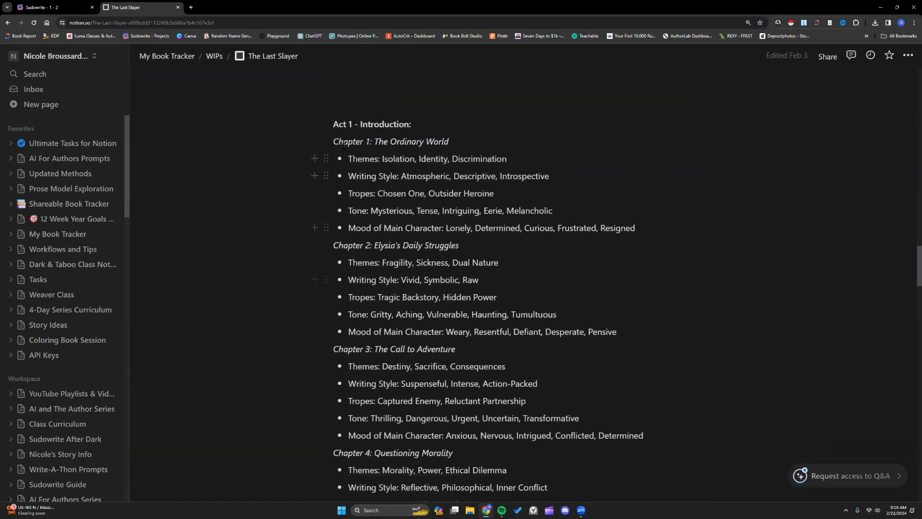
pyautogui.scroll(-3, 341, 149)
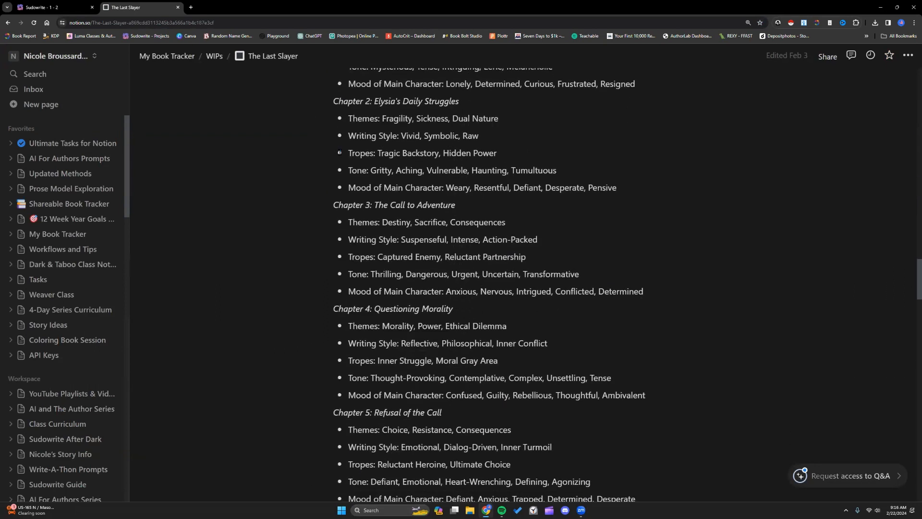
pyautogui.scroll(-1, 339, 153)
pyautogui.scroll(-2, 340, 151)
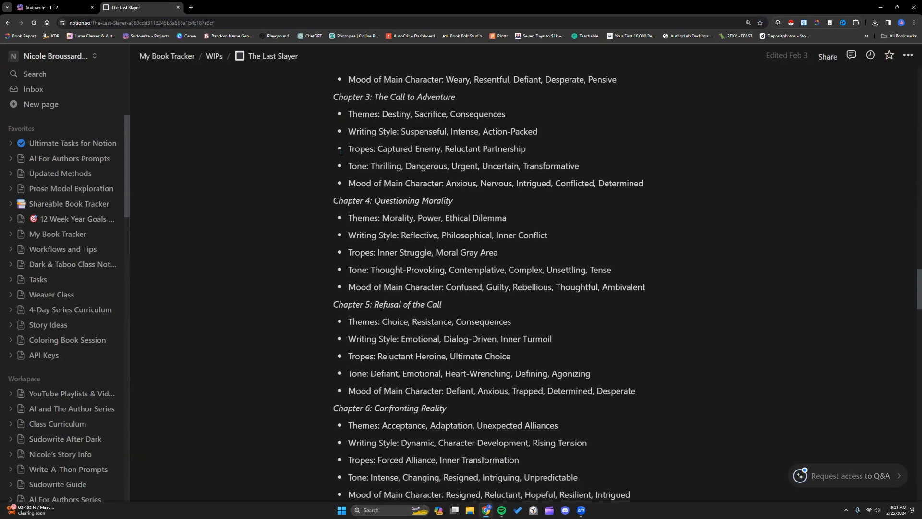
pyautogui.scroll(-2, 340, 152)
pyautogui.moveTo(339, 232); pyautogui.dragTo(424, 233)
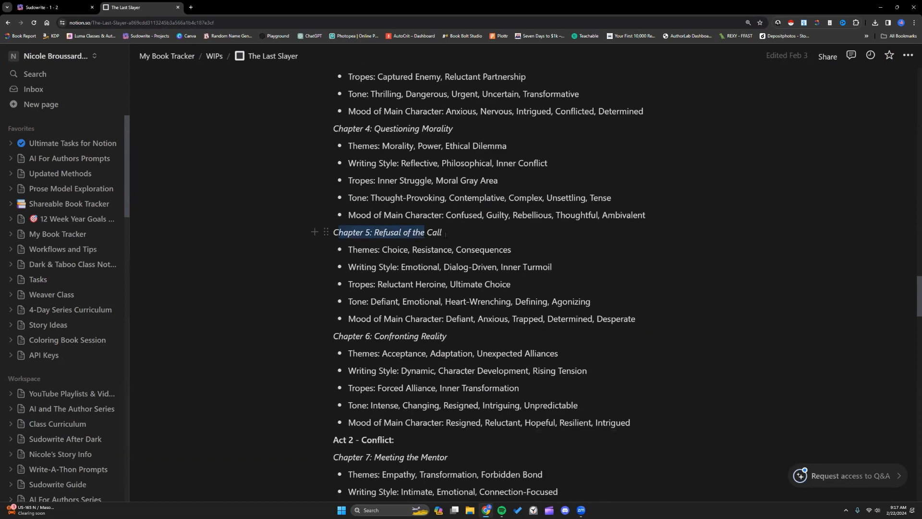
# Step: Return from the Notion page to Sudowrite and open the Captive (Class) project from the project list
pyautogui.scroll(12, 178, 139)
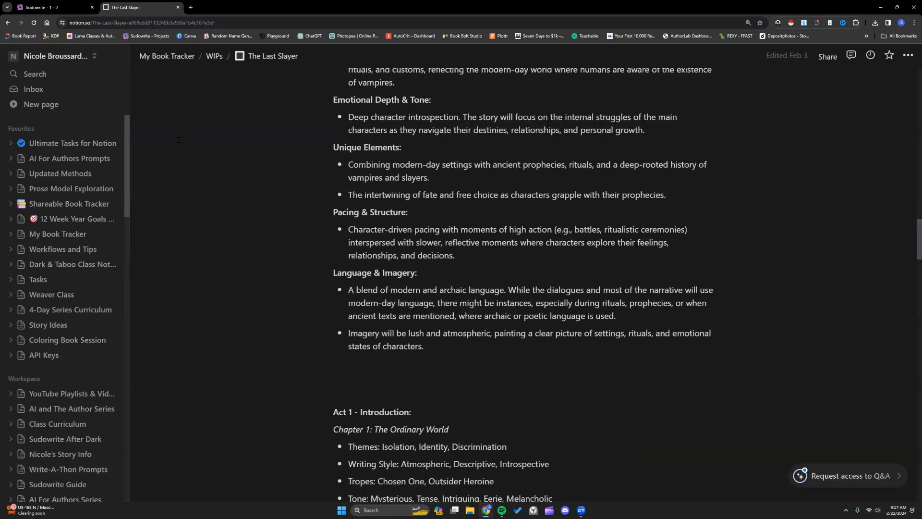
pyautogui.scroll(3, 179, 139)
pyautogui.click(52, 8)
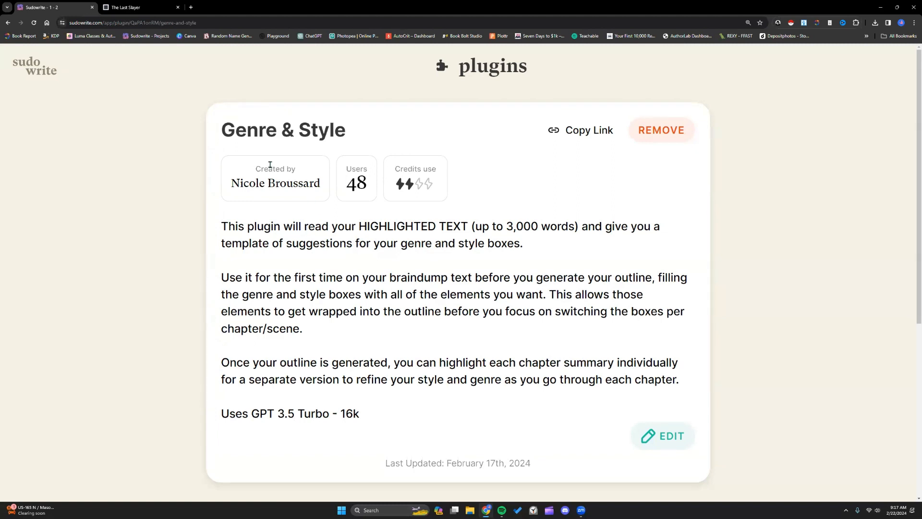
pyautogui.click(38, 72)
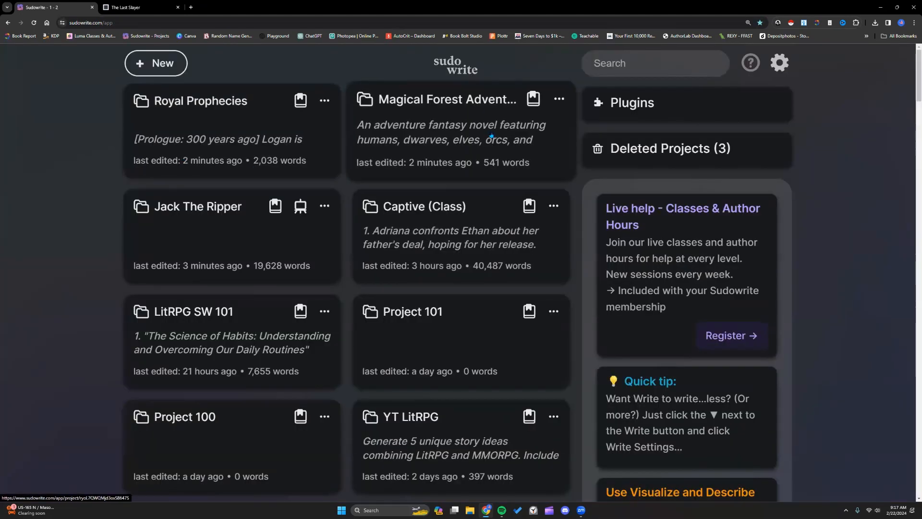
pyautogui.scroll(-1, 480, 166)
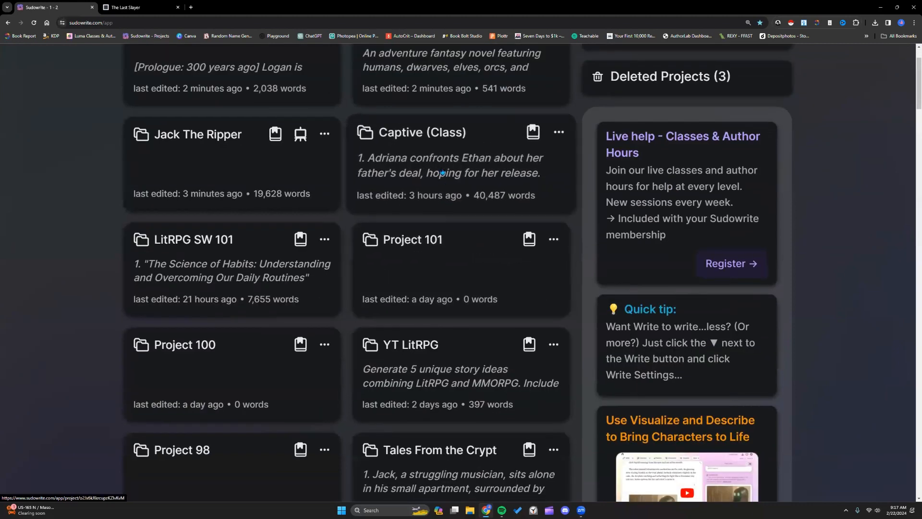
pyautogui.click(442, 170)
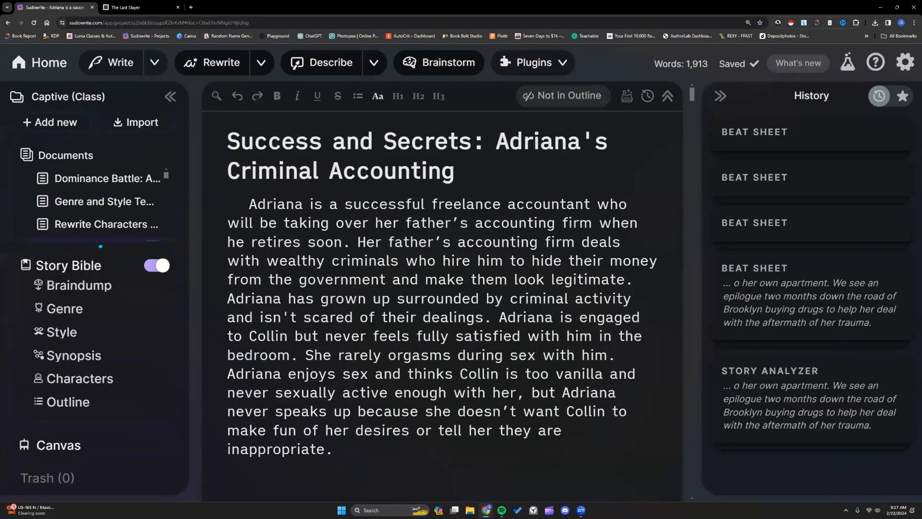
# Step: Copy the Story Bible's Braindump and paste it into a new blank document as plain text
pyautogui.click(98, 291)
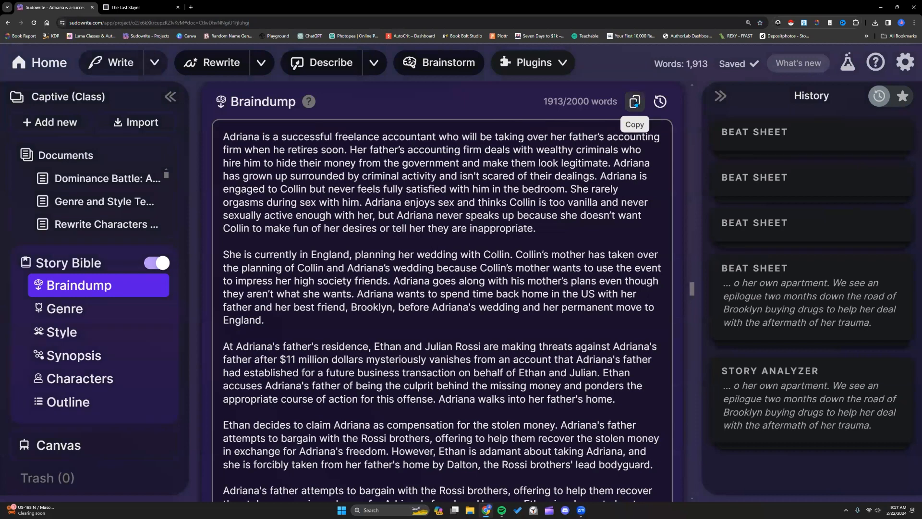
pyautogui.click(62, 130)
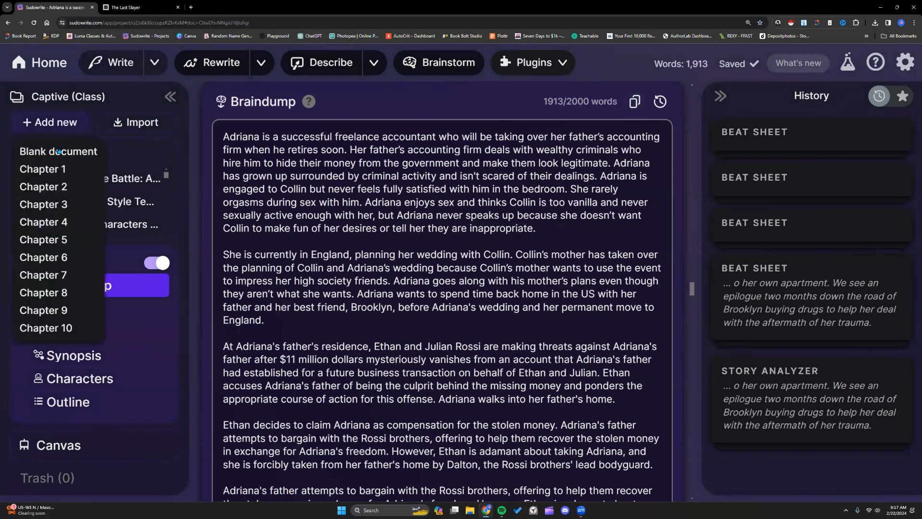
pyautogui.click(59, 151)
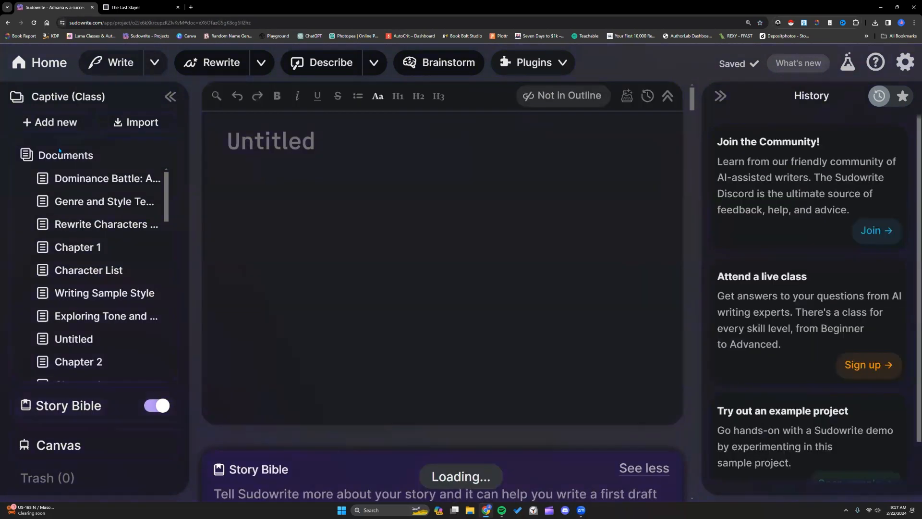
pyautogui.rightClick(301, 181)
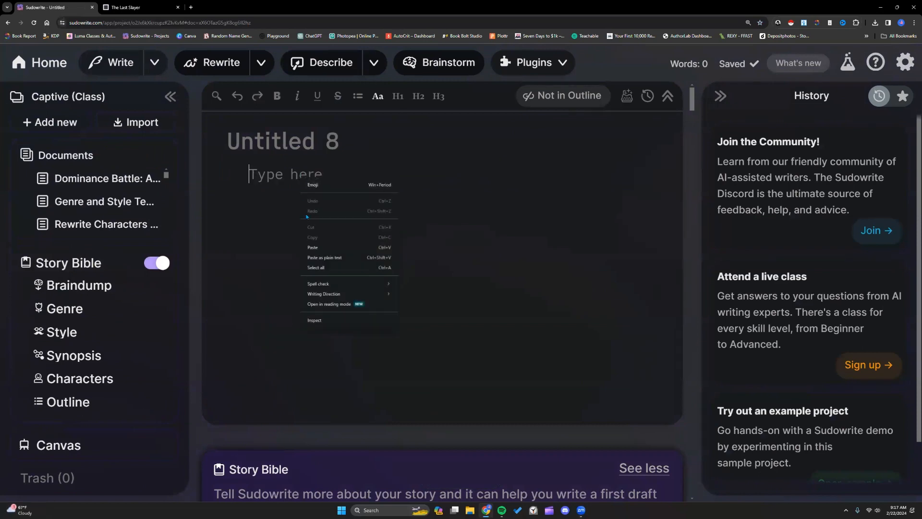
pyautogui.click(312, 248)
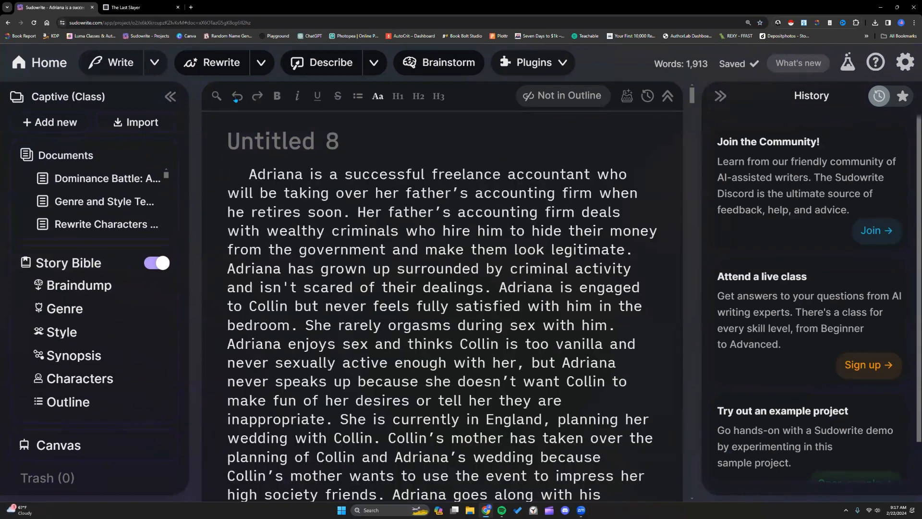
pyautogui.hotkey('ctrl', 'z')
pyautogui.hotkey('ctrl', 'shift', 'v')
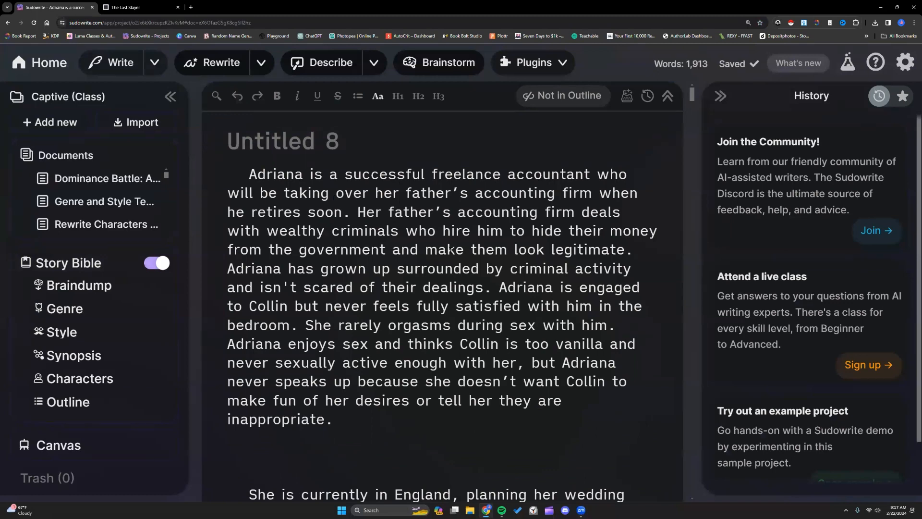
# Step: Run the Genre & Style plugin on the document's entire text and widen the history area
pyautogui.hotkey('ctrl', 'a')
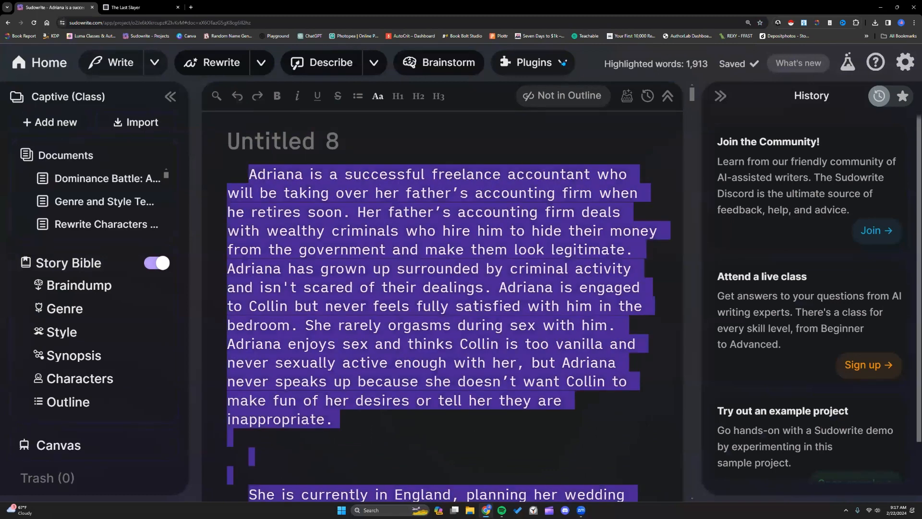
pyautogui.click(565, 62)
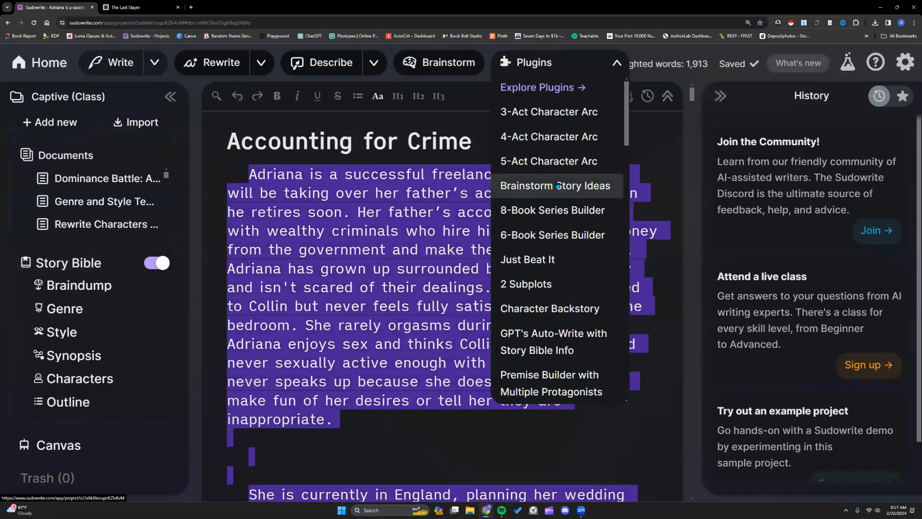
pyautogui.scroll(-1, 558, 185)
pyautogui.scroll(1, 558, 185)
pyautogui.scroll(-6, 559, 188)
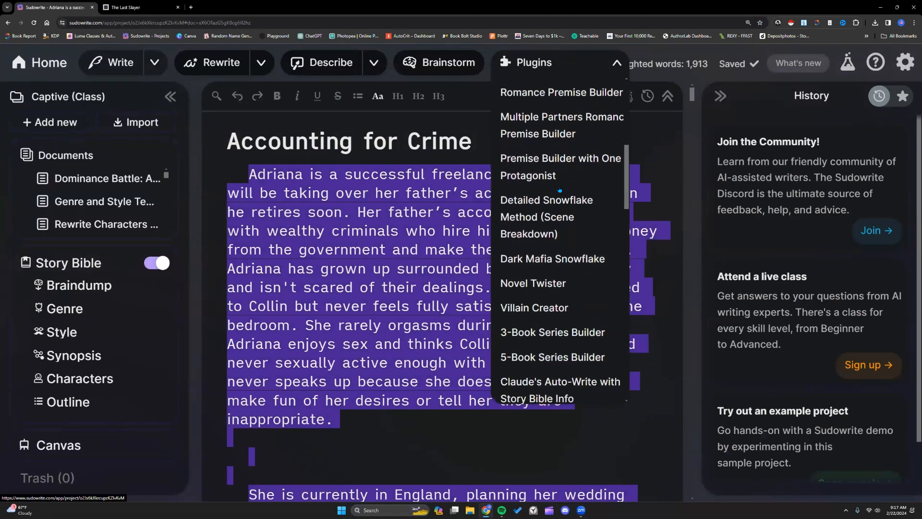
pyautogui.scroll(-9, 559, 190)
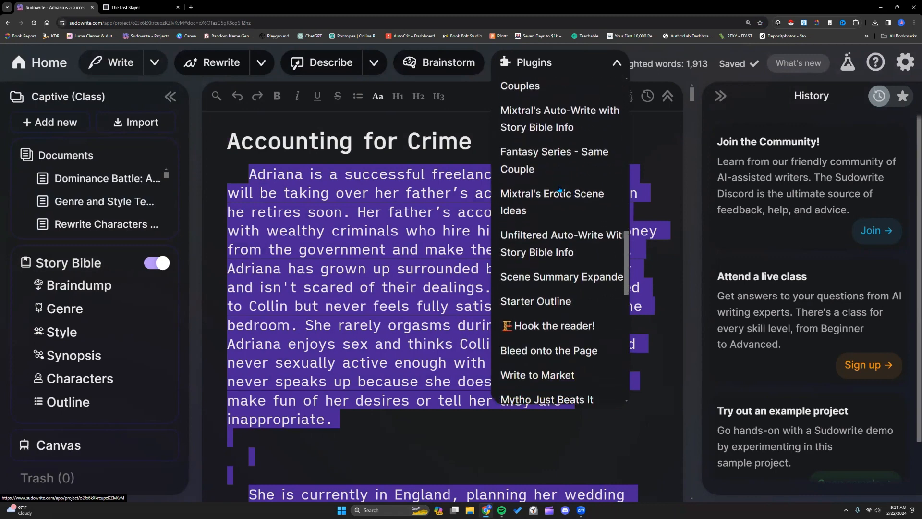
pyautogui.scroll(-4, 560, 191)
pyautogui.click(531, 304)
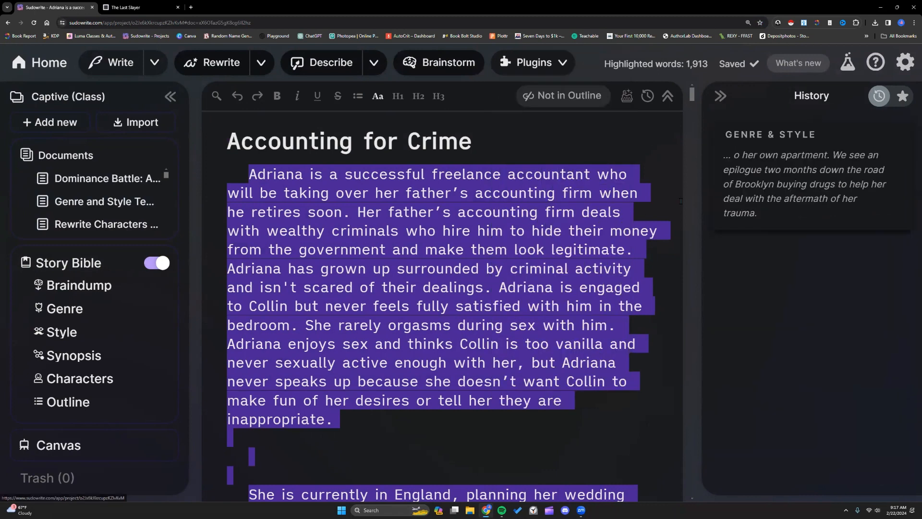
pyautogui.moveTo(696, 201); pyautogui.dragTo(451, 192)
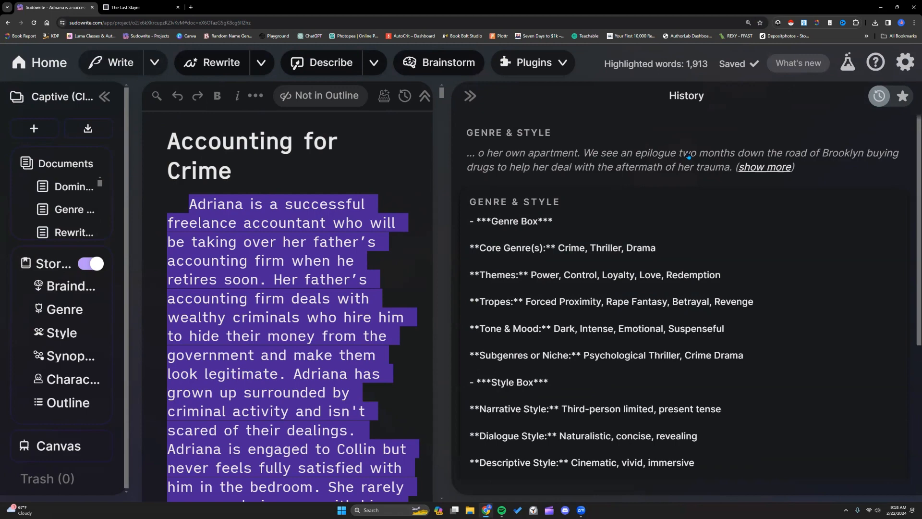
# Step: Examine the Genre & Style result's Genre Box and Style Box suggestions, briefly highlighting the listed tropes
pyautogui.scroll(-1, 659, 323)
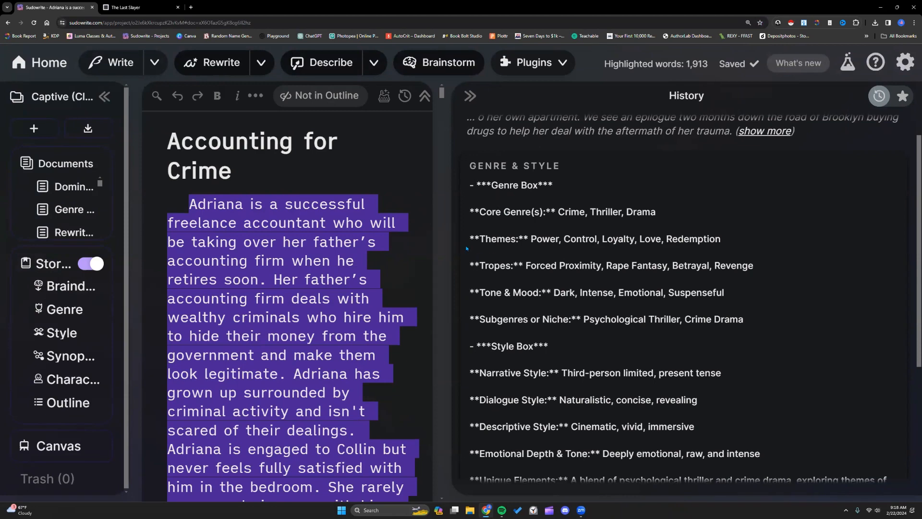
pyautogui.scroll(-3, 497, 240)
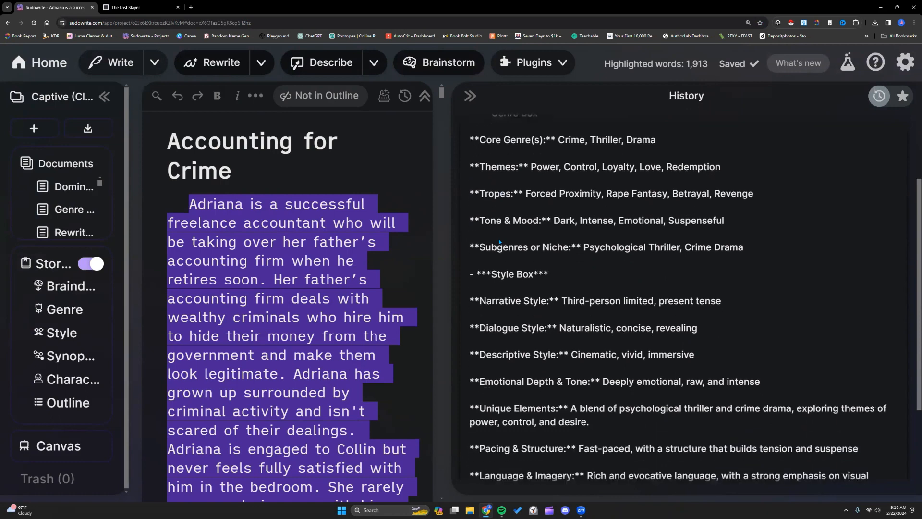
pyautogui.scroll(-1, 498, 234)
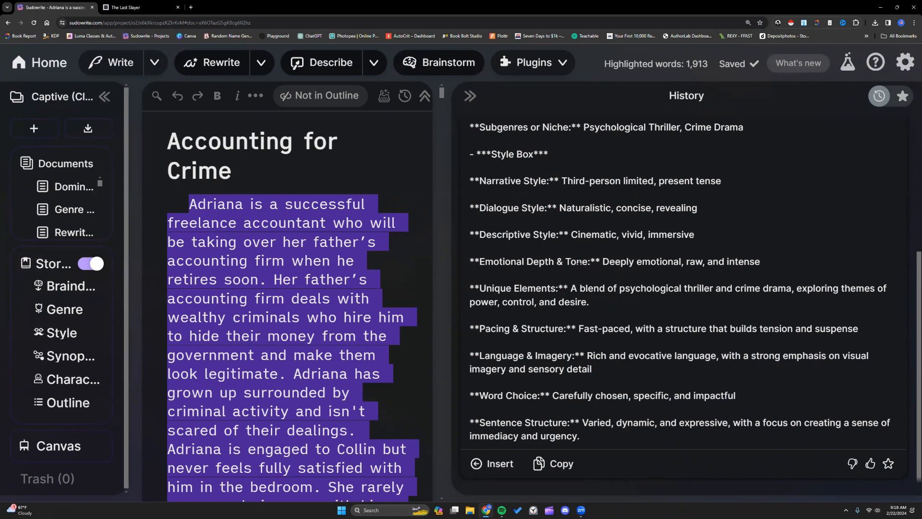
pyautogui.scroll(2, 577, 264)
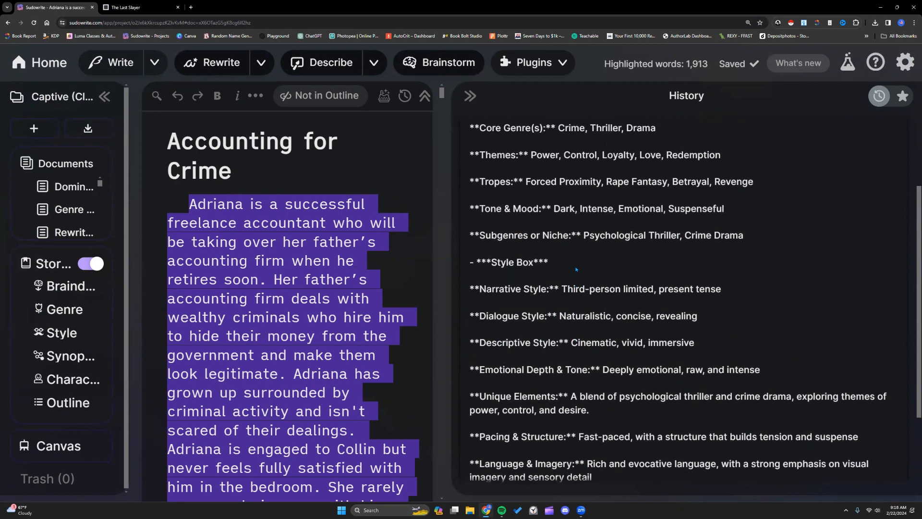
pyautogui.scroll(2, 576, 269)
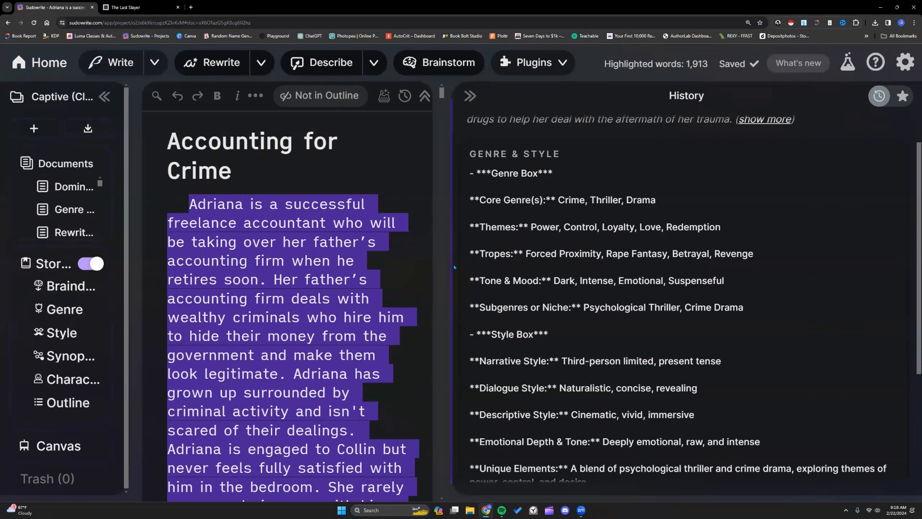
pyautogui.scroll(-1, 490, 210)
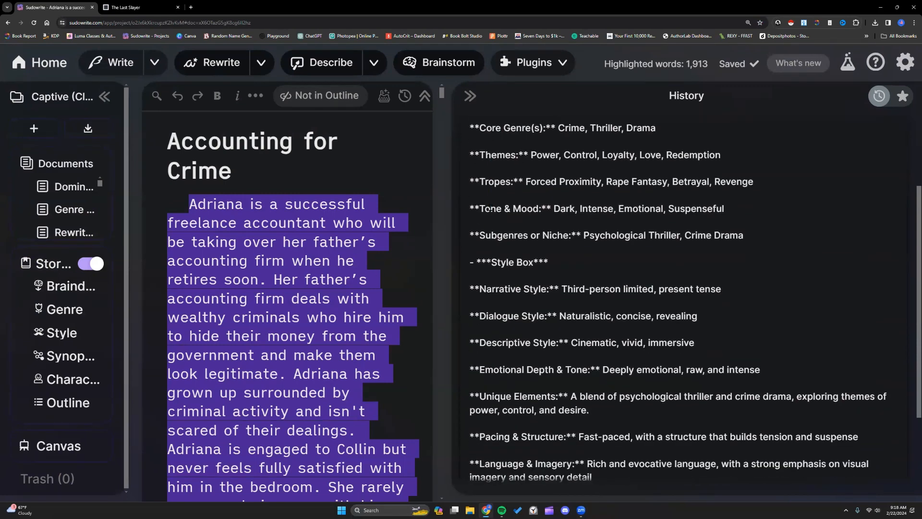
pyautogui.scroll(-1, 491, 211)
pyautogui.scroll(-1, 491, 210)
pyautogui.scroll(3, 528, 212)
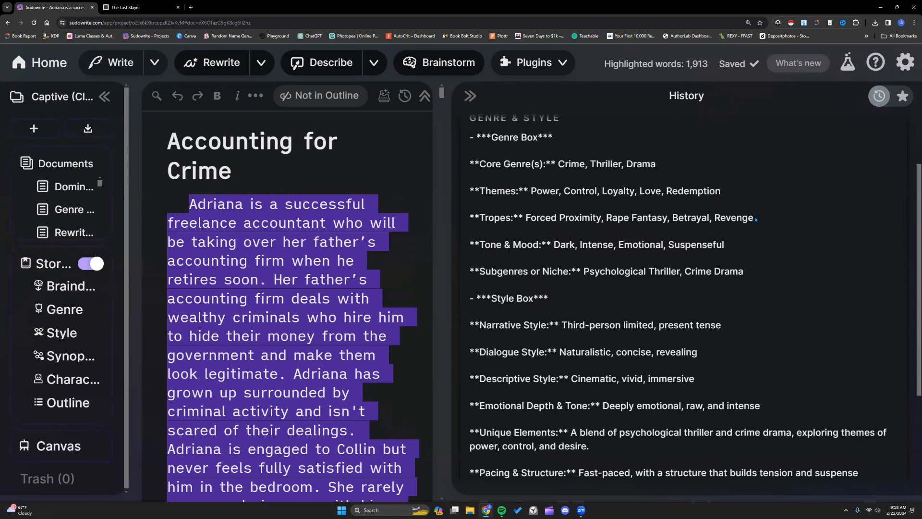
pyautogui.moveTo(757, 219); pyautogui.dragTo(525, 219)
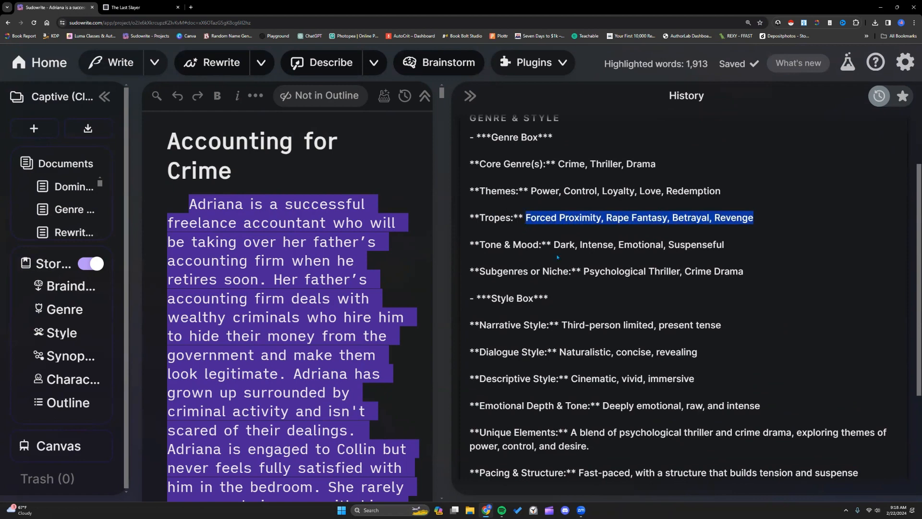
pyautogui.click(572, 267)
pyautogui.scroll(-3, 572, 266)
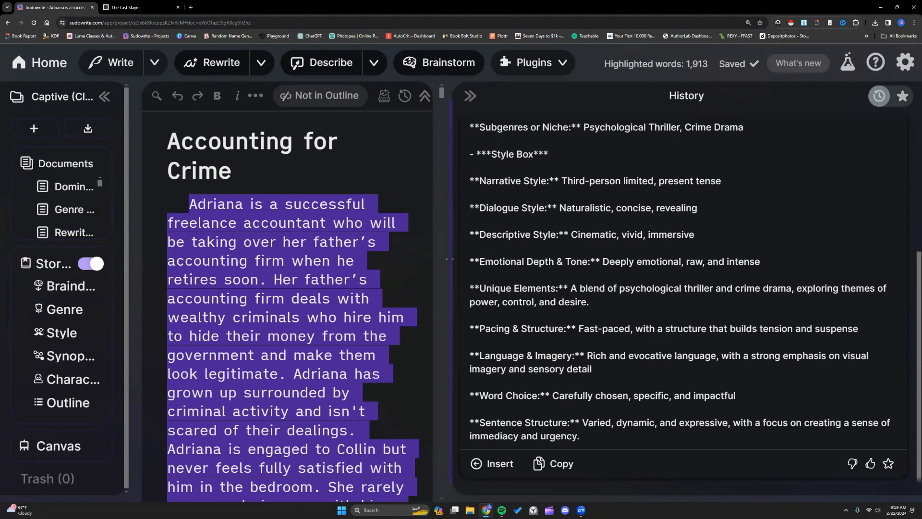
# Step: Narrow the history area again and copy the Chapter 4 section from the Story Bible's Outline
pyautogui.moveTo(451, 262); pyautogui.dragTo(660, 262)
pyautogui.click(85, 407)
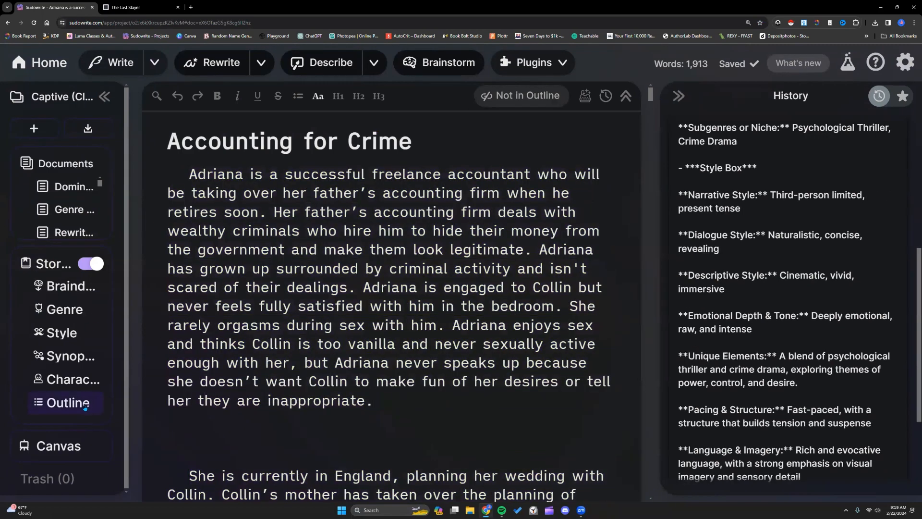
pyautogui.press('pagedown')
pyautogui.click(85, 407)
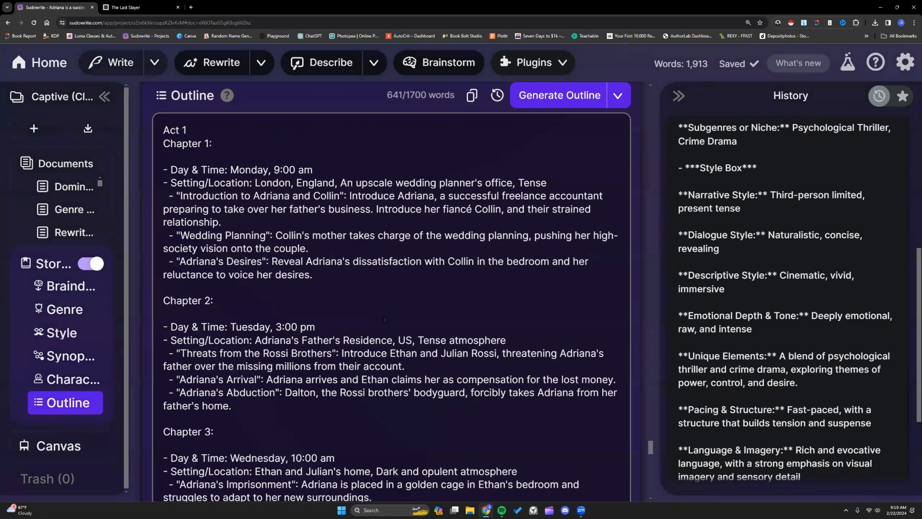
pyautogui.scroll(-7, 384, 320)
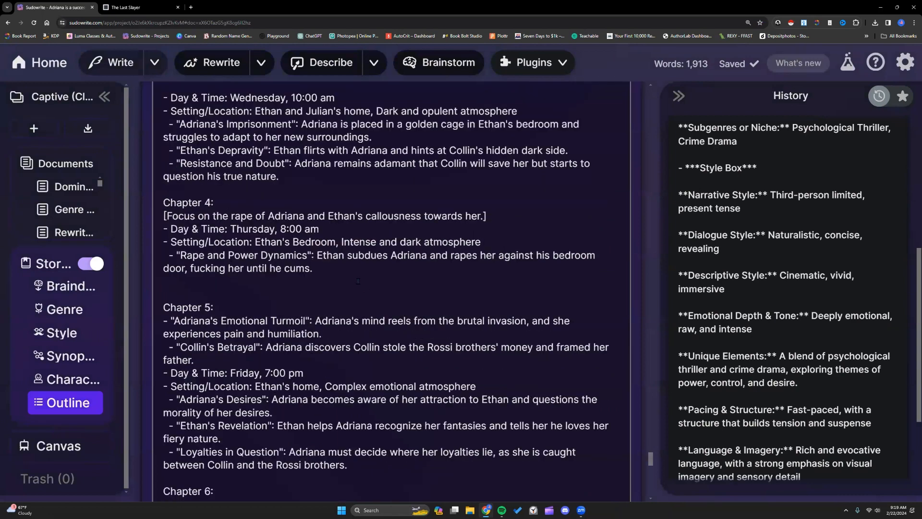
pyautogui.scroll(-1, 260, 232)
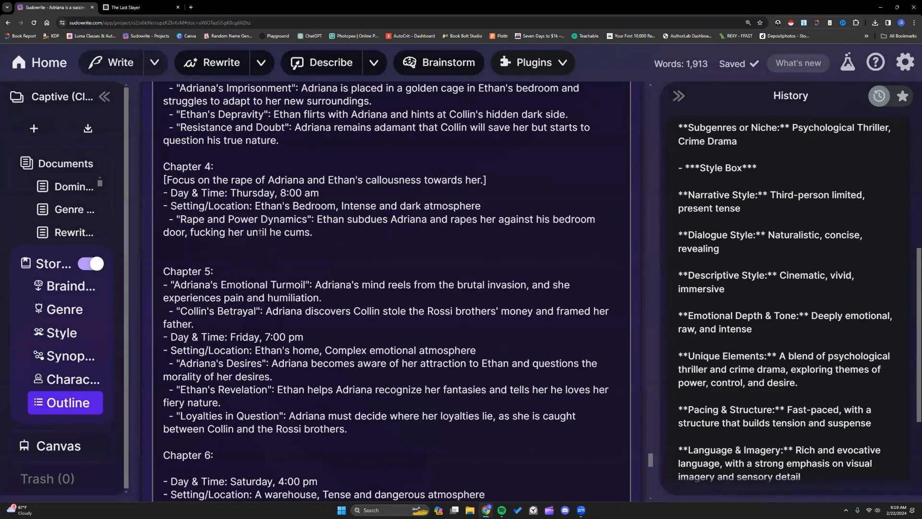
pyautogui.tripleClick(349, 224)
pyautogui.hotkey('ctrl', 'c')
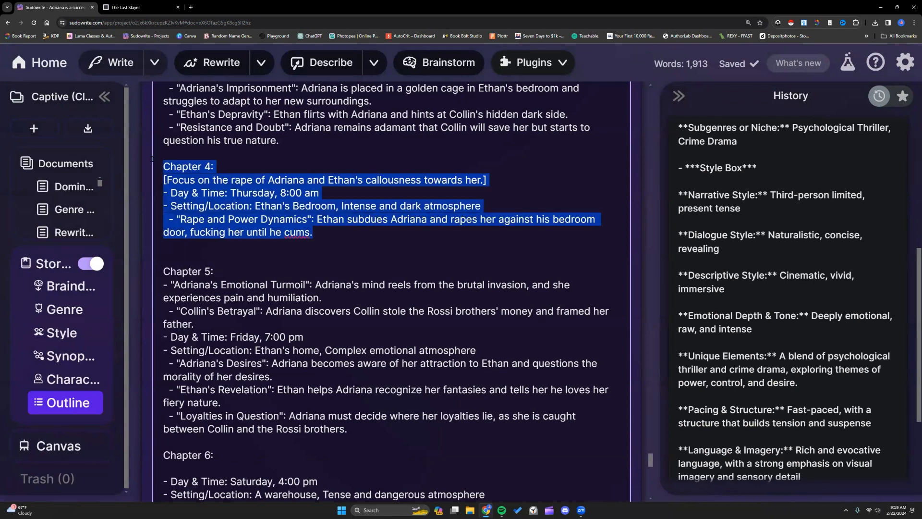
# Step: Create another blank document in the project and paste the copied Chapter 4 section into it
pyautogui.click(35, 129)
pyautogui.click(41, 161)
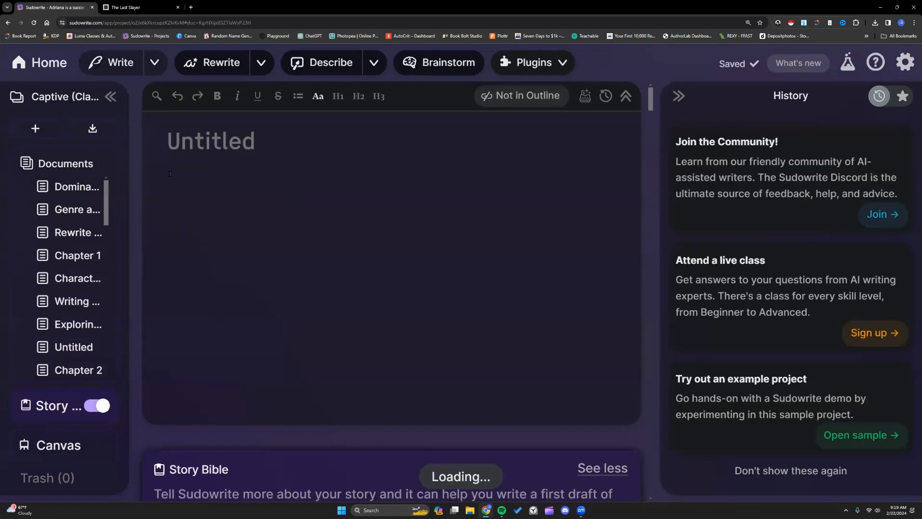
pyautogui.rightClick(255, 182)
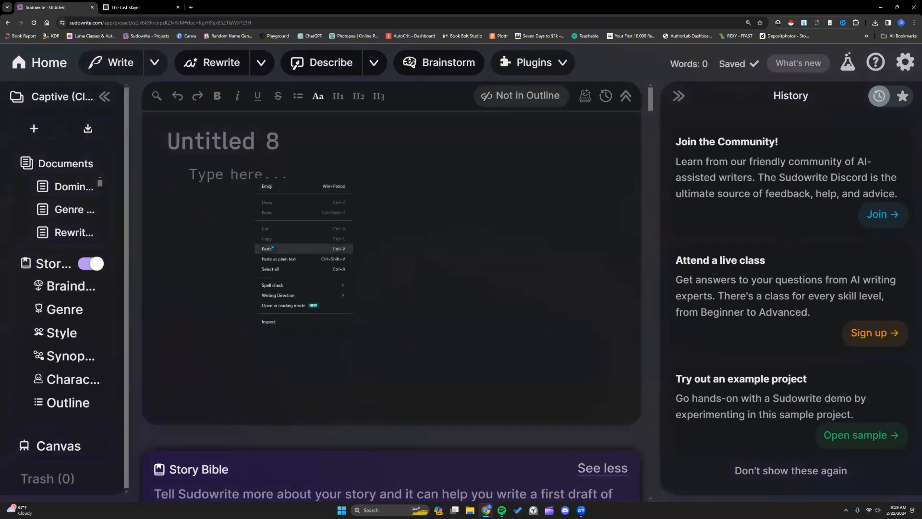
pyautogui.click(272, 249)
# Step: Run the Genre & Style plugin on the entire pasted Chapter 4 text and widen the history area
pyautogui.hotkey('ctrl', 'a')
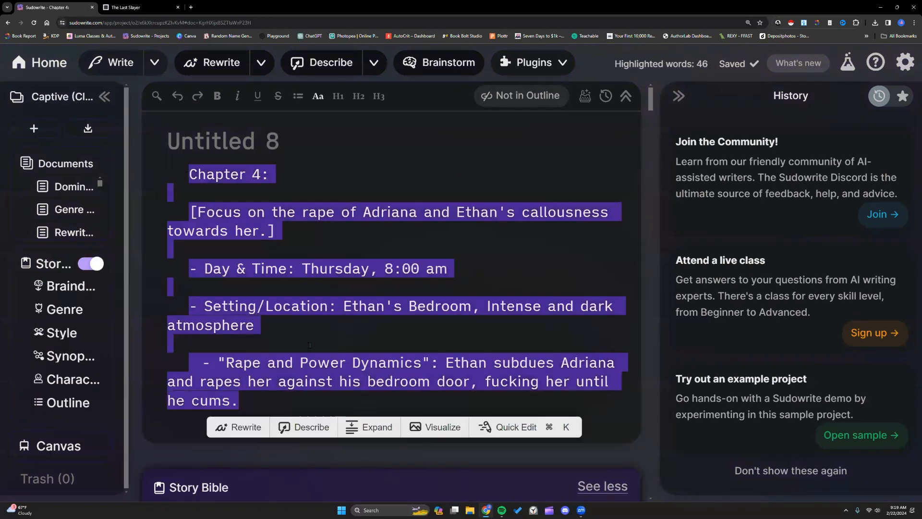
pyautogui.click(567, 67)
pyautogui.scroll(-5, 537, 245)
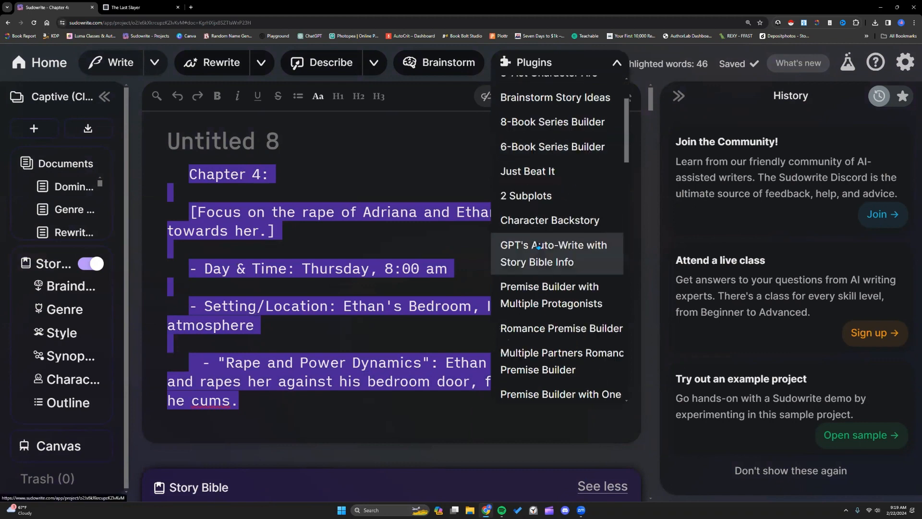
pyautogui.scroll(-10, 538, 245)
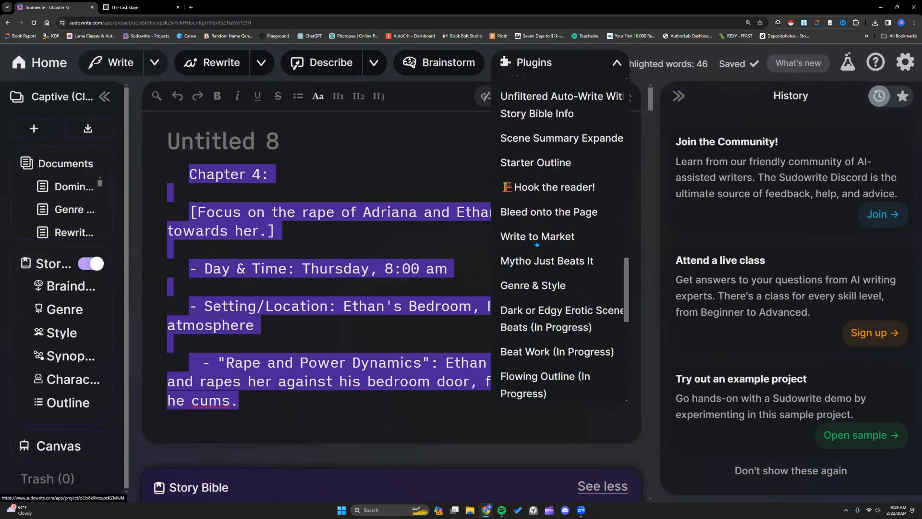
pyautogui.click(533, 177)
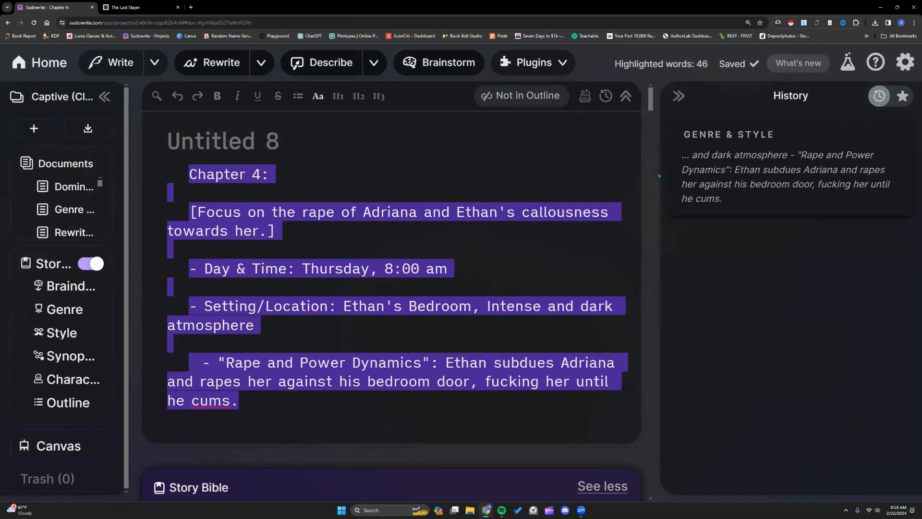
pyautogui.moveTo(658, 172); pyautogui.dragTo(427, 192)
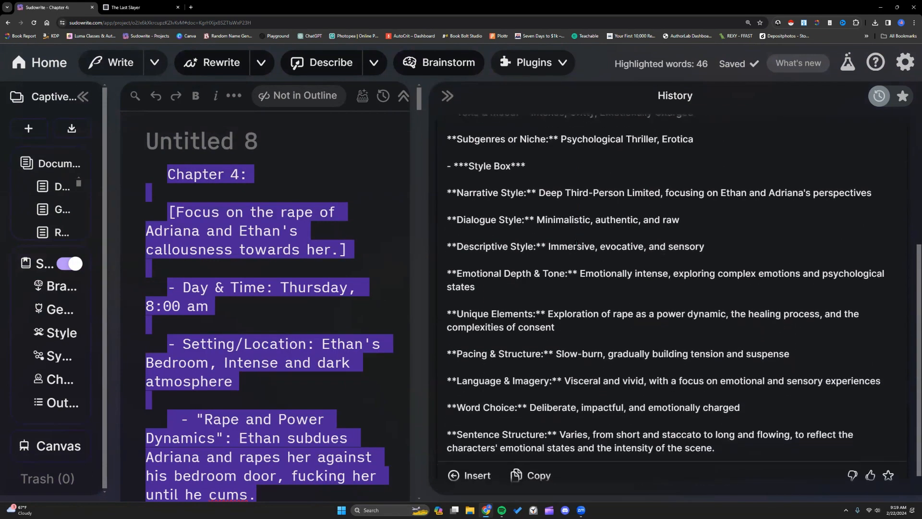
# Step: Review the Genre Box and Style Box suggestions generated for Chapter 4 and narrow the history area
pyautogui.scroll(-1, 578, 246)
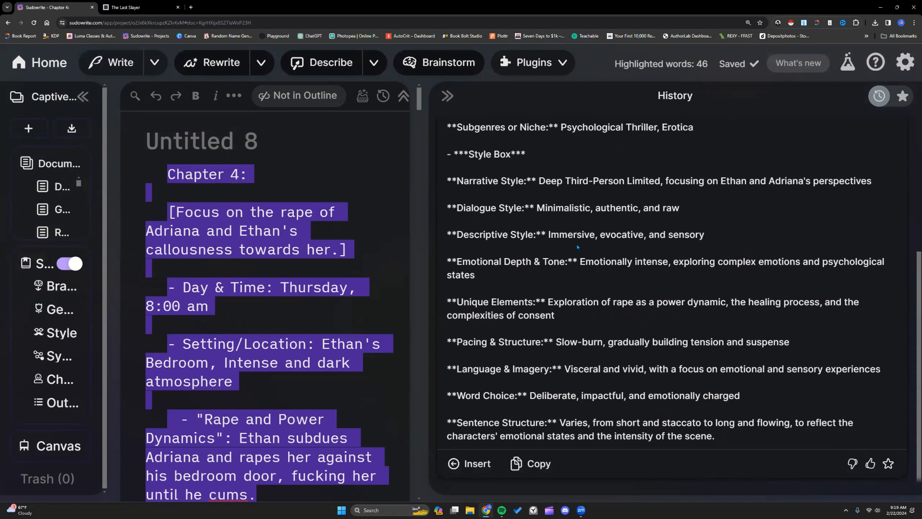
pyautogui.scroll(1, 577, 246)
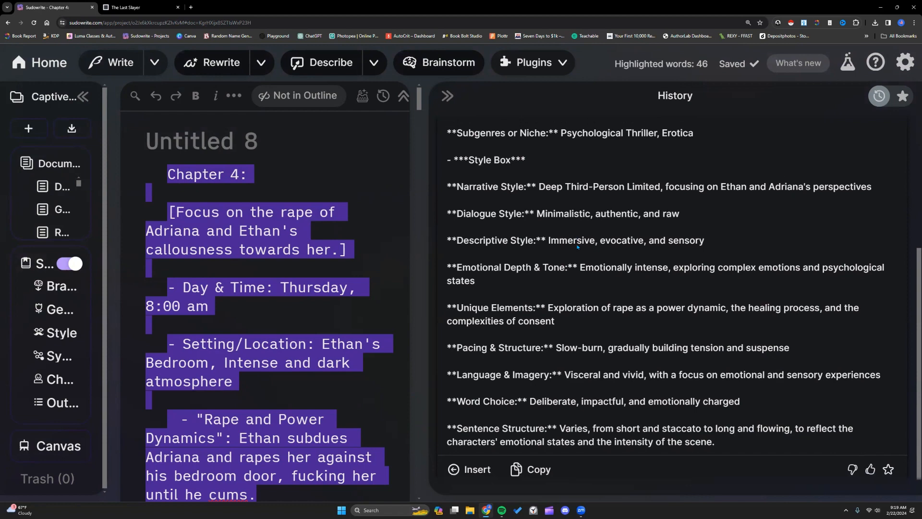
pyautogui.scroll(5, 576, 244)
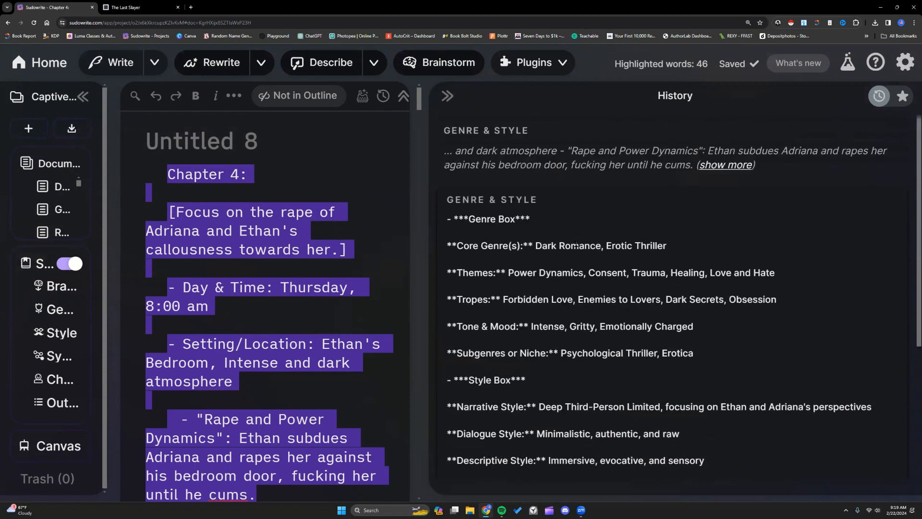
pyautogui.moveTo(429, 253); pyautogui.dragTo(659, 254)
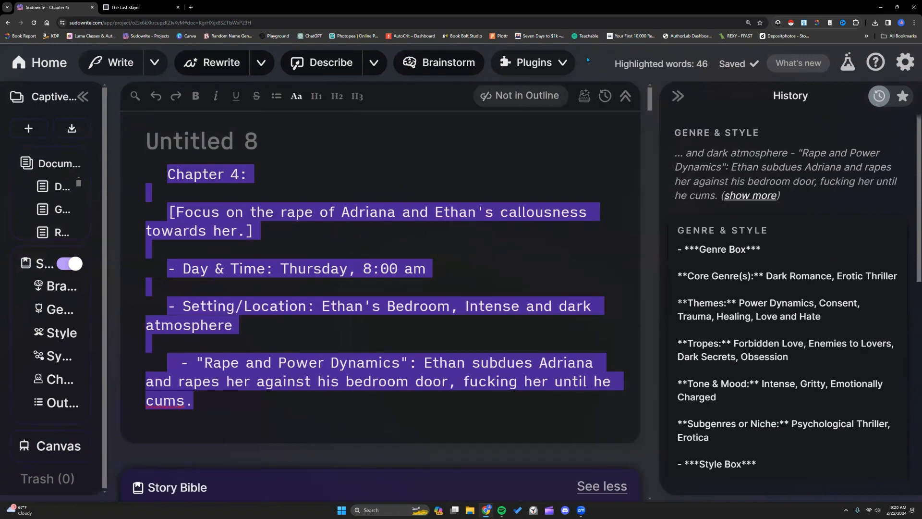
# Step: Open the plugin directory, list your own plugins, and view the details page of Just Beat It
pyautogui.click(563, 63)
pyautogui.click(548, 92)
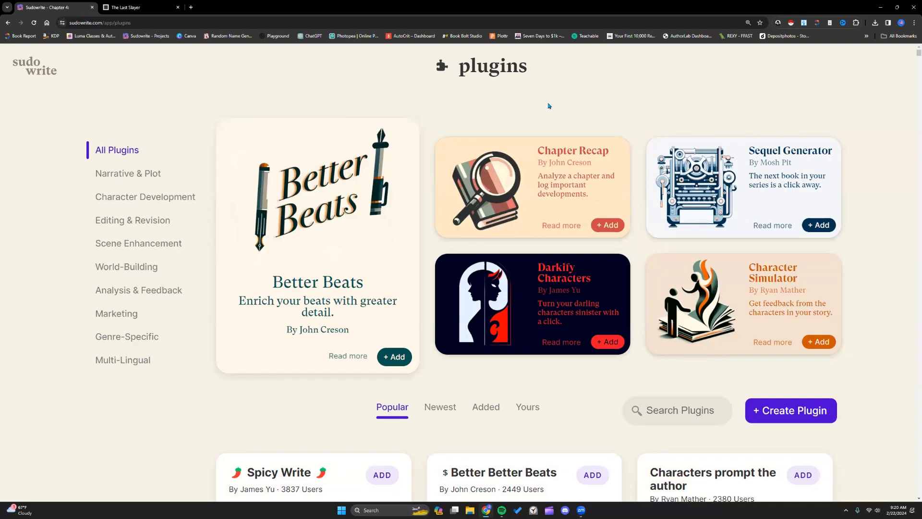
pyautogui.click(533, 406)
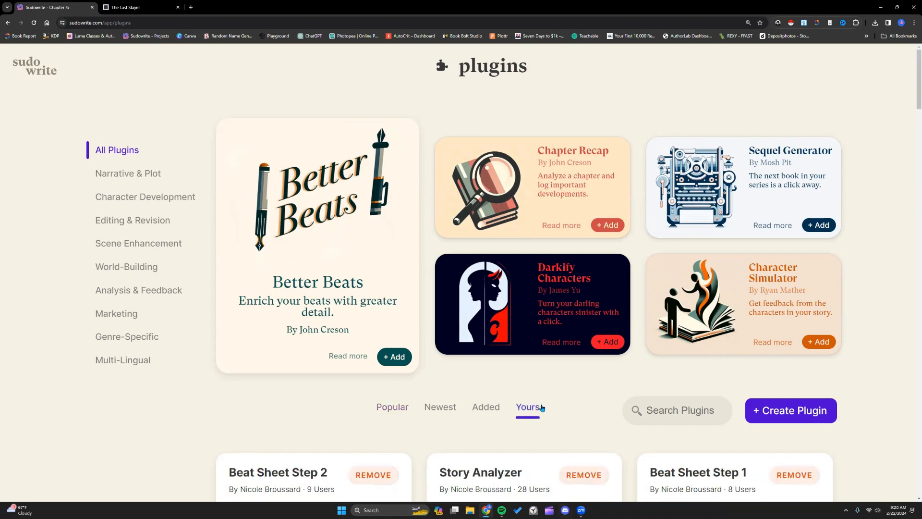
pyautogui.scroll(-1, 484, 353)
pyautogui.scroll(-2, 484, 353)
pyautogui.scroll(-8, 484, 353)
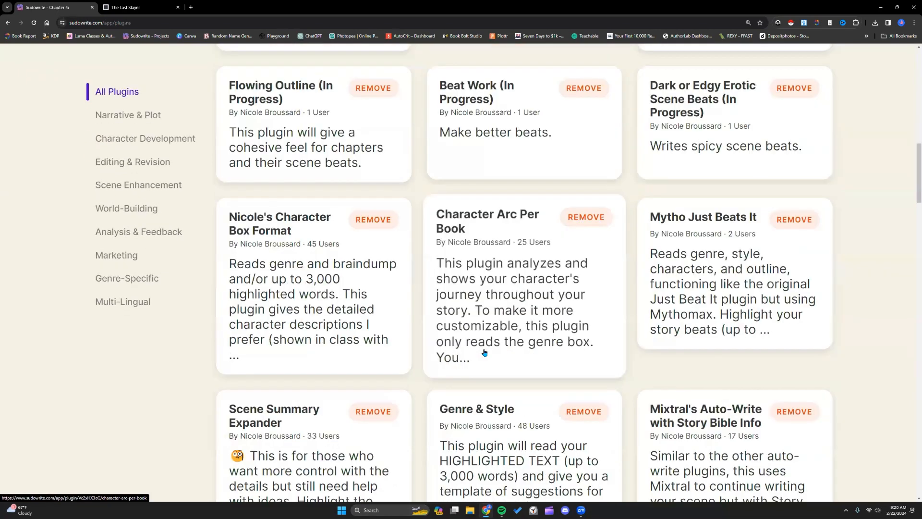
pyautogui.scroll(-10, 484, 353)
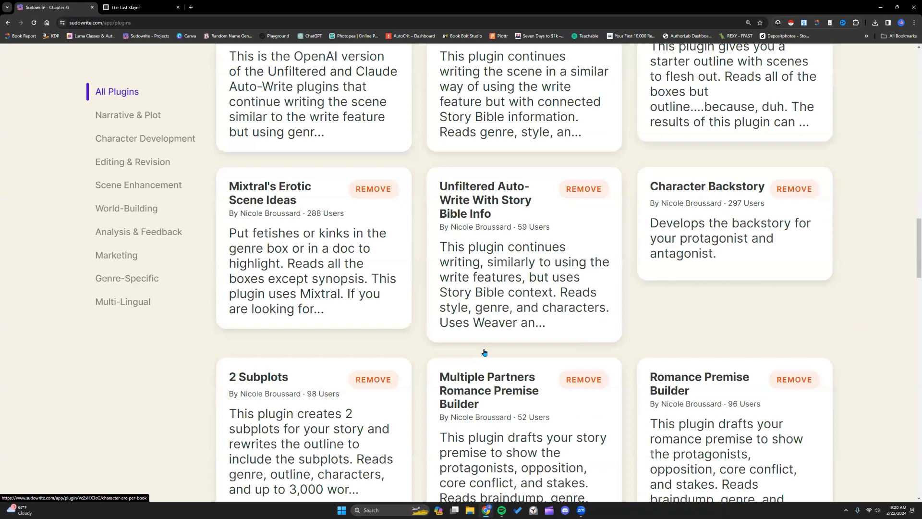
pyautogui.scroll(-10, 484, 353)
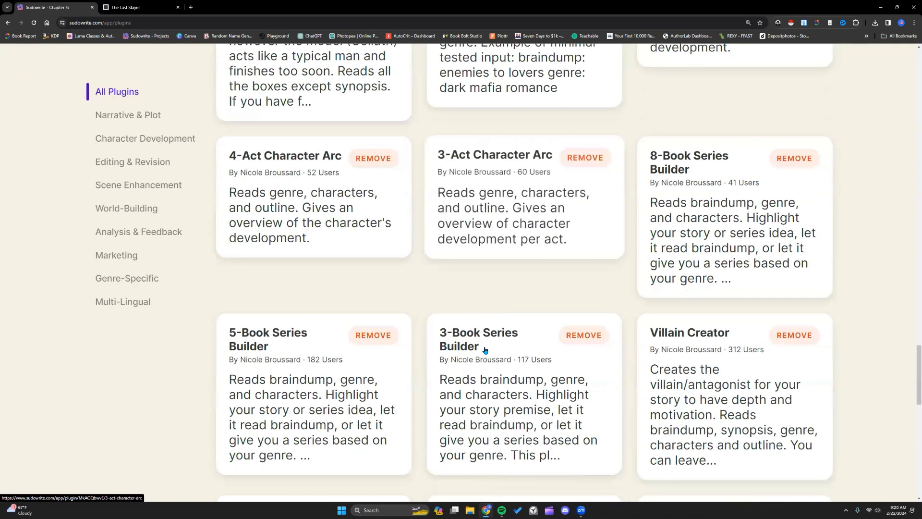
pyautogui.scroll(-6, 485, 351)
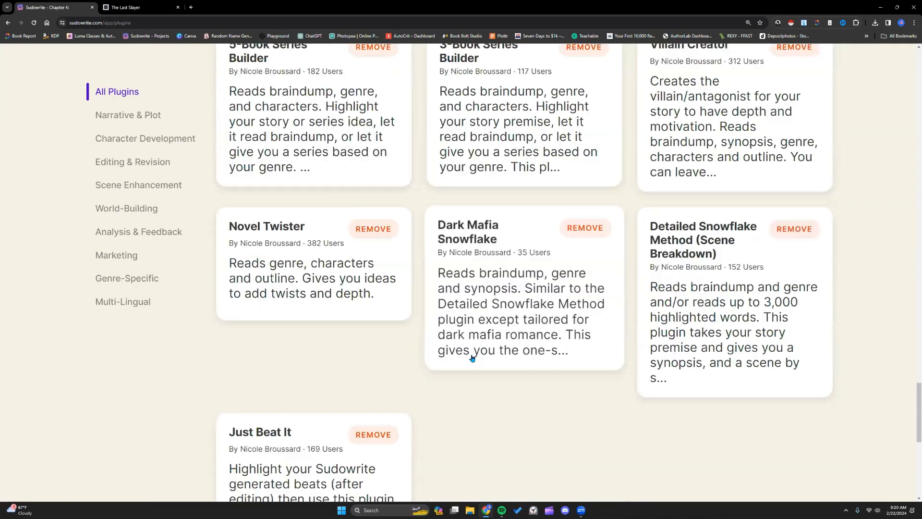
pyautogui.scroll(-3, 327, 353)
pyautogui.click(333, 350)
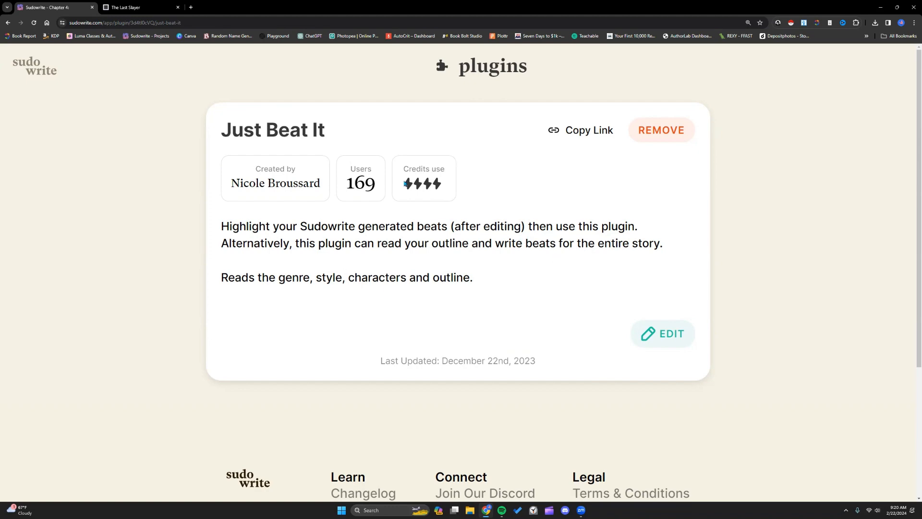
# Step: Open the Chapter 6 document in the Jack The Ripper project and show its Chapter Generator
pyautogui.click(38, 70)
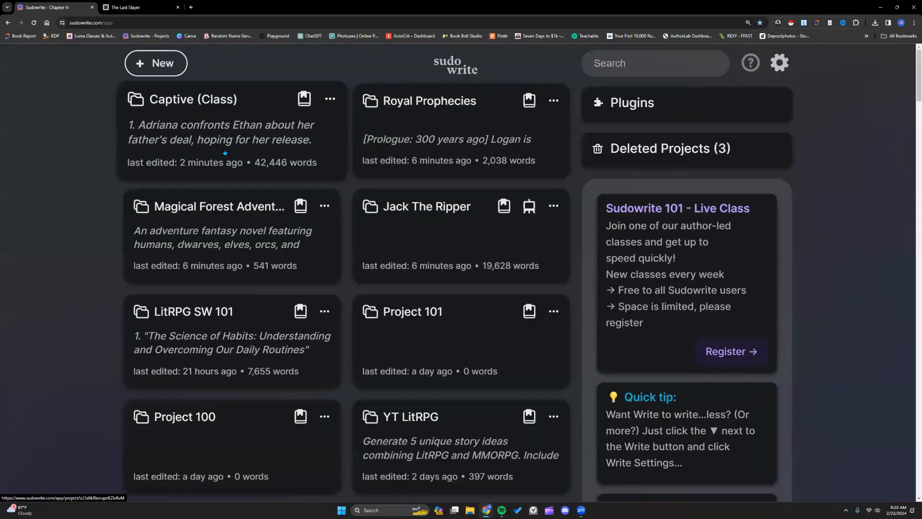
pyautogui.scroll(-1, 432, 201)
pyautogui.click(451, 182)
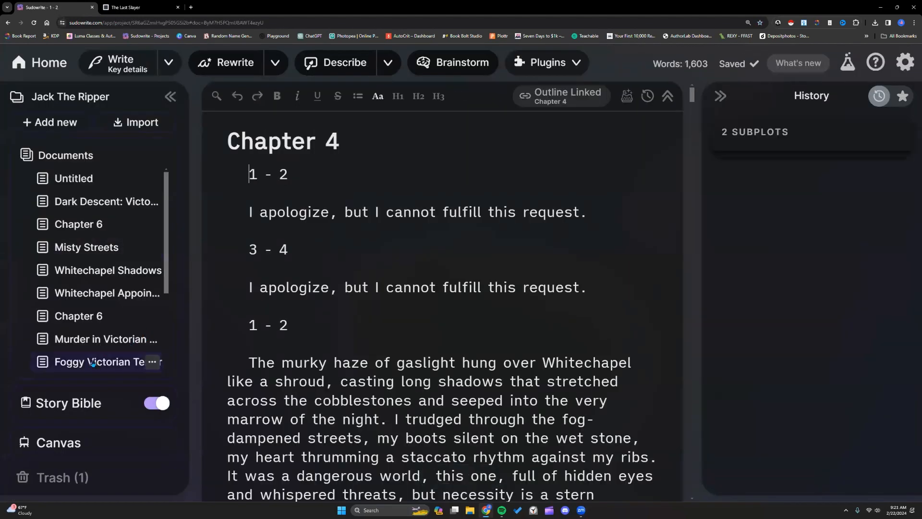
pyautogui.click(85, 224)
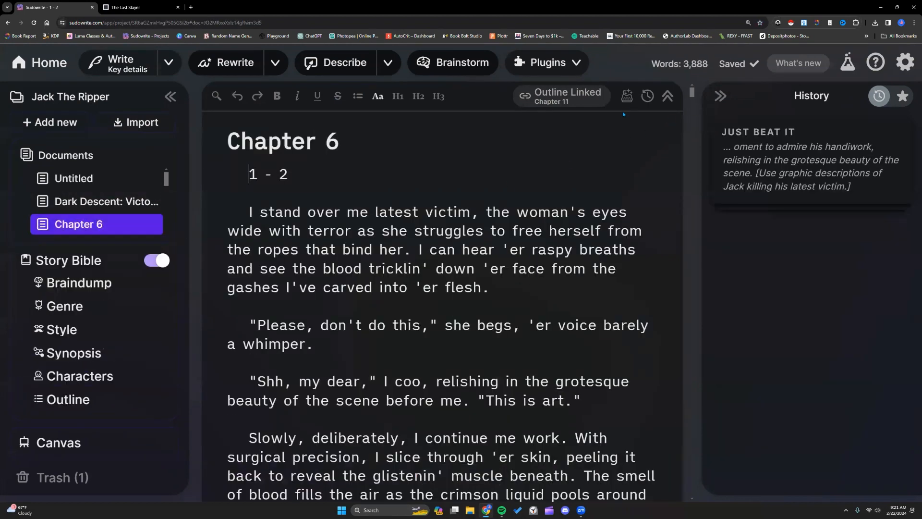
pyautogui.click(625, 98)
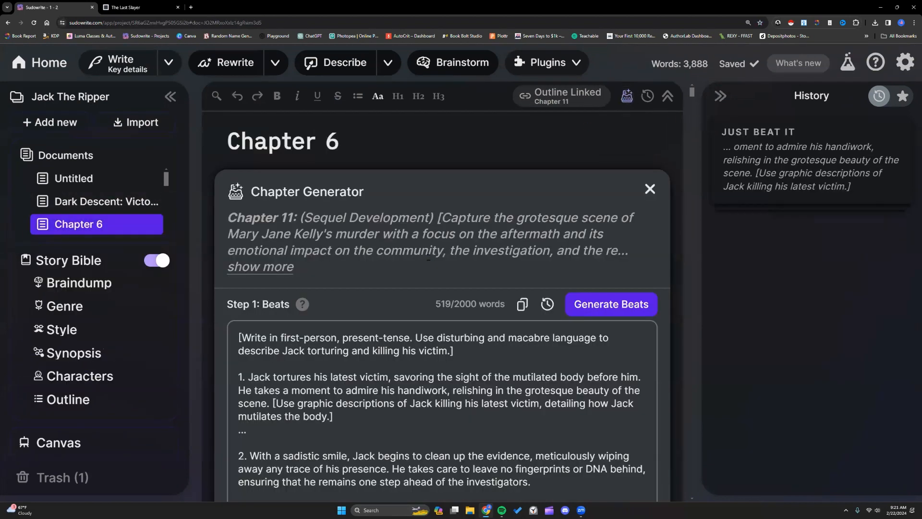
# Step: Copy the full beats text from Chapter 6's Chapter Generator, from the bracketed writing instruction through beat 12
pyautogui.scroll(-6, 428, 257)
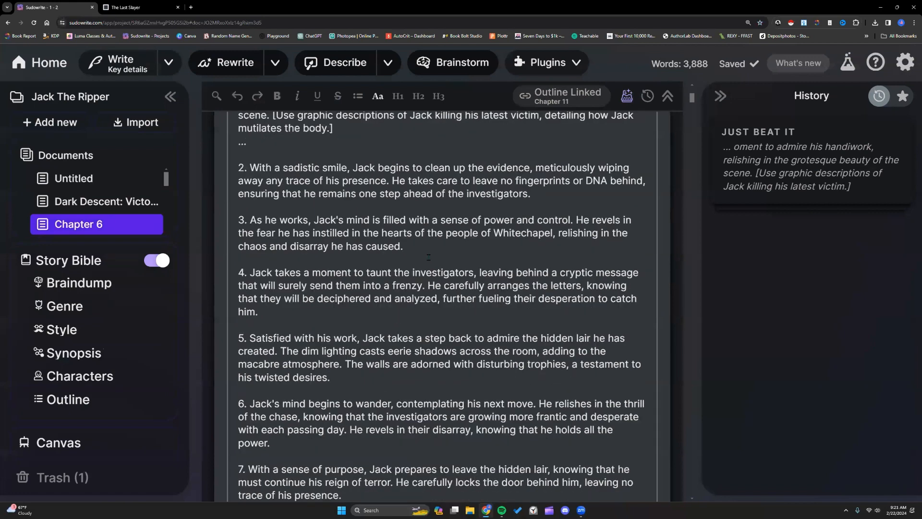
pyautogui.scroll(-5, 428, 257)
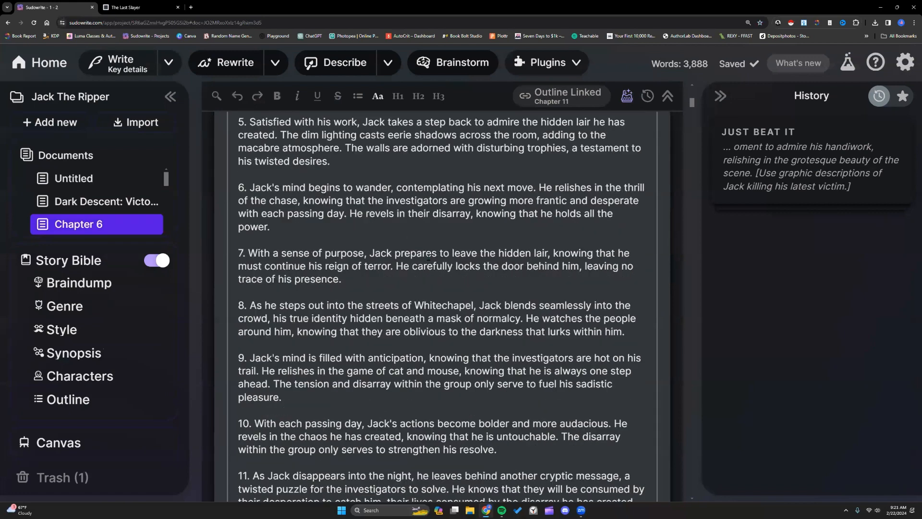
pyautogui.scroll(-3, 428, 258)
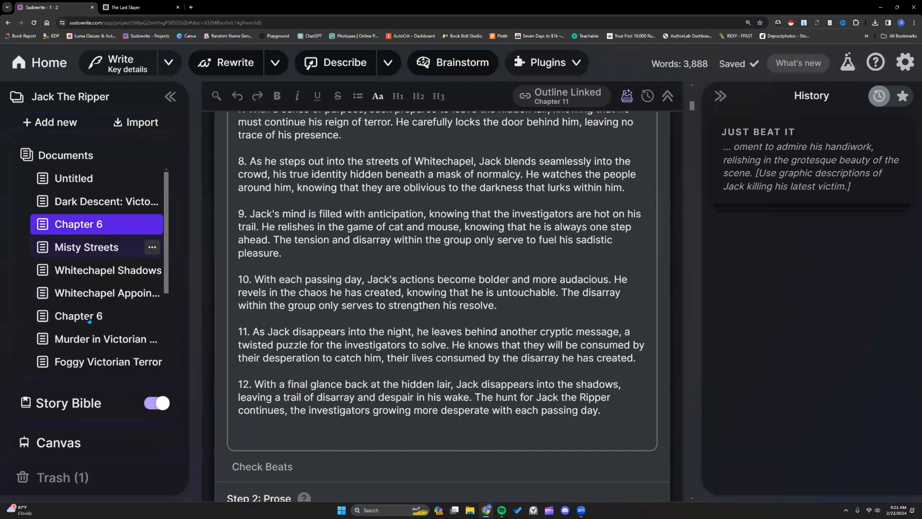
pyautogui.click(608, 411)
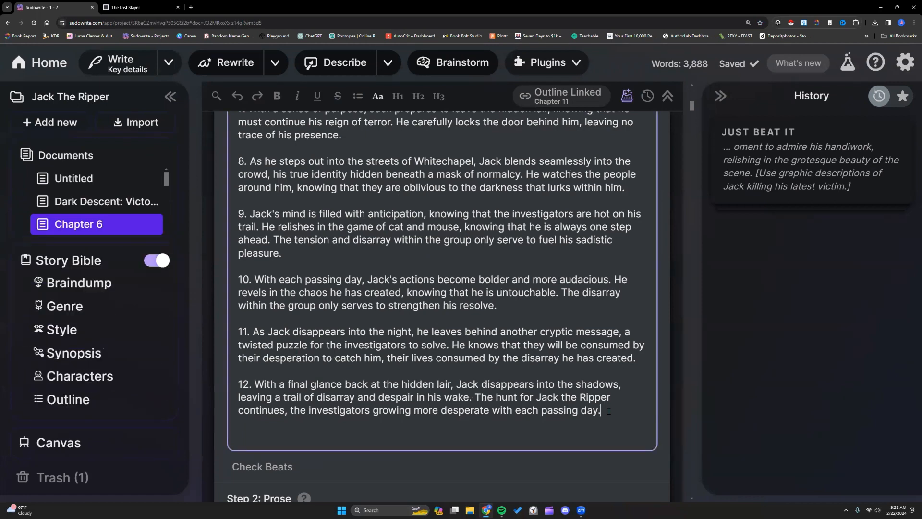
pyautogui.moveTo(608, 410); pyautogui.dragTo(366, 298)
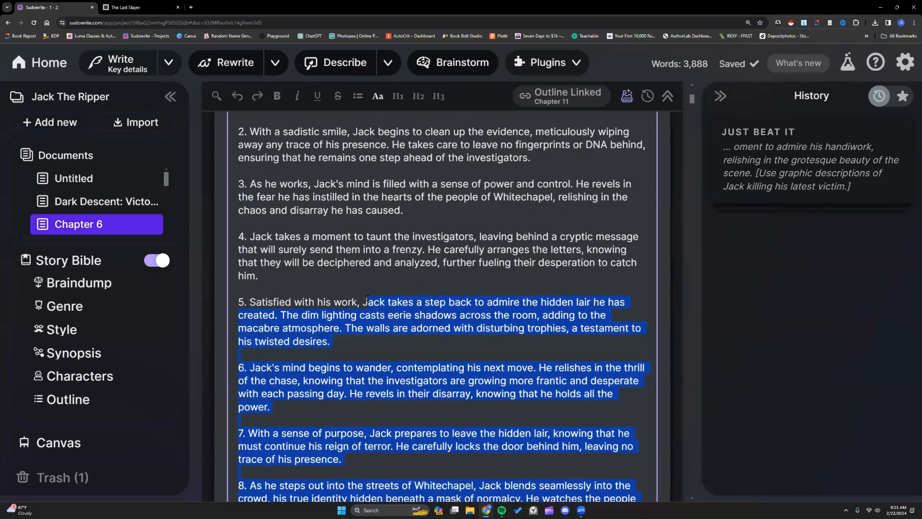
pyautogui.moveTo(273, 267); pyautogui.dragTo(233, 269)
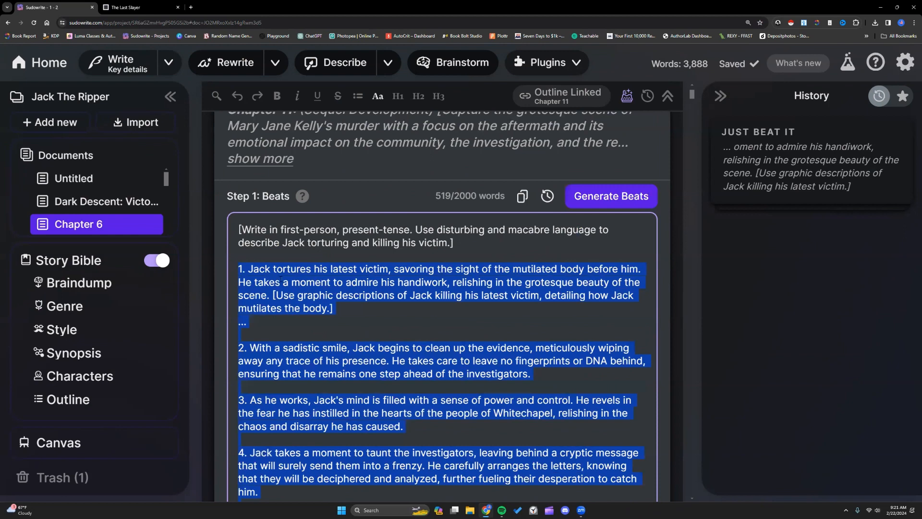
pyautogui.moveTo(236, 230); pyautogui.dragTo(301, 302)
pyautogui.scroll(-7, 298, 300)
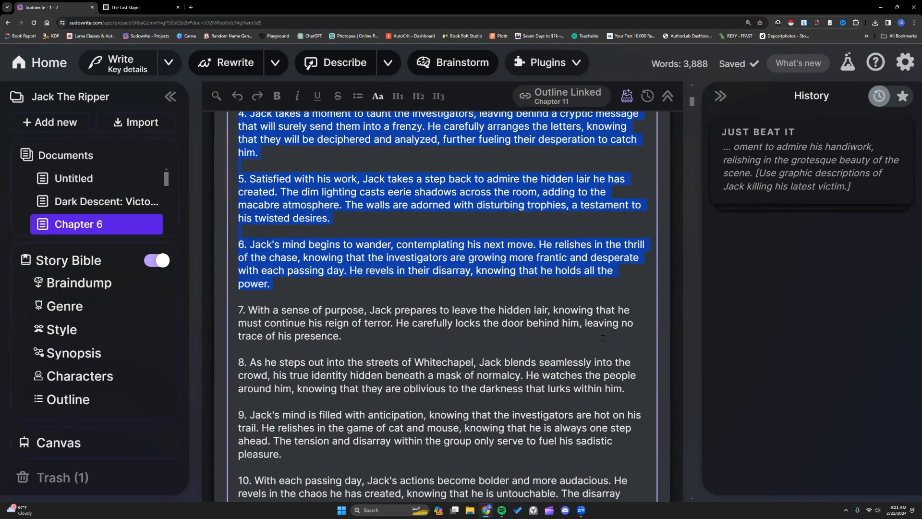
pyautogui.scroll(-5, 602, 337)
pyautogui.moveTo(602, 338); pyautogui.dragTo(604, 339)
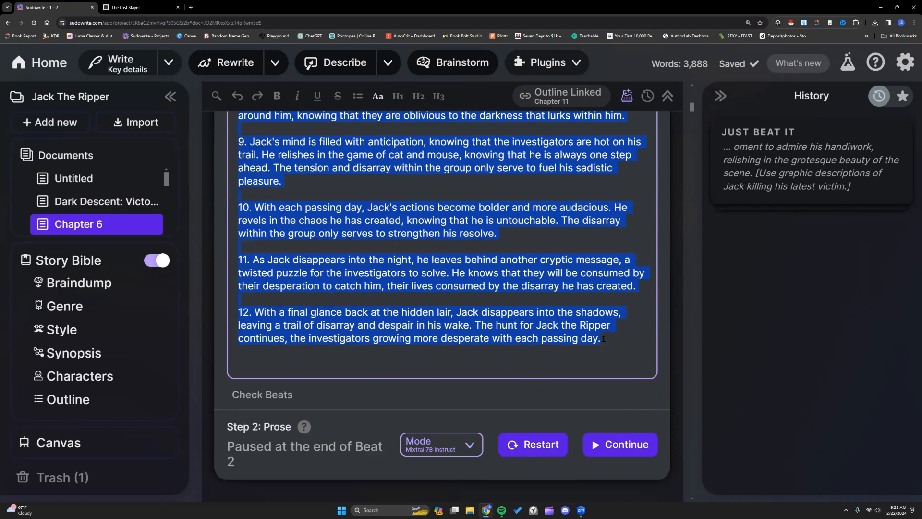
pyautogui.scroll(-2, 371, 268)
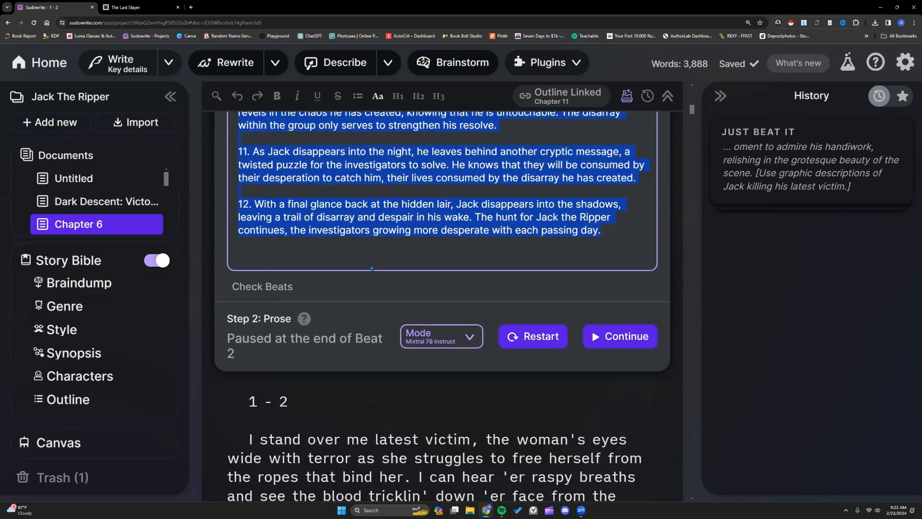
# Step: Create a new document, close its Chapter Generator, and paste the copied beats into the document body
pyautogui.click(58, 123)
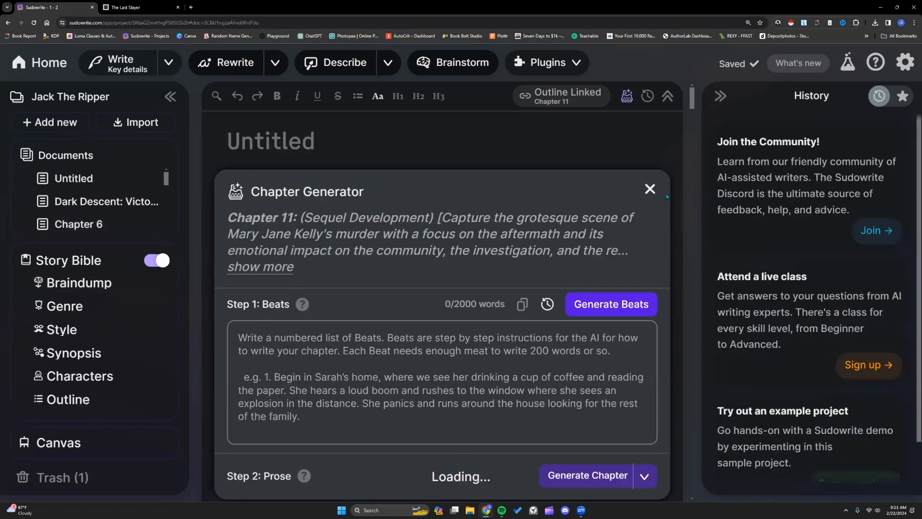
pyautogui.click(650, 189)
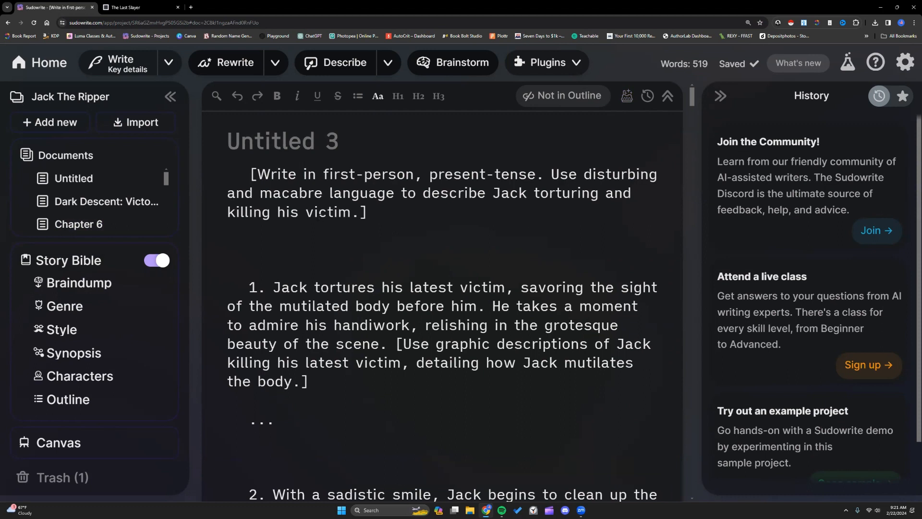
# Step: Run the Just Beat It plugin on all of the pasted beats, widen the history area, and deselect the text
pyautogui.hotkey('ctrl', 'a')
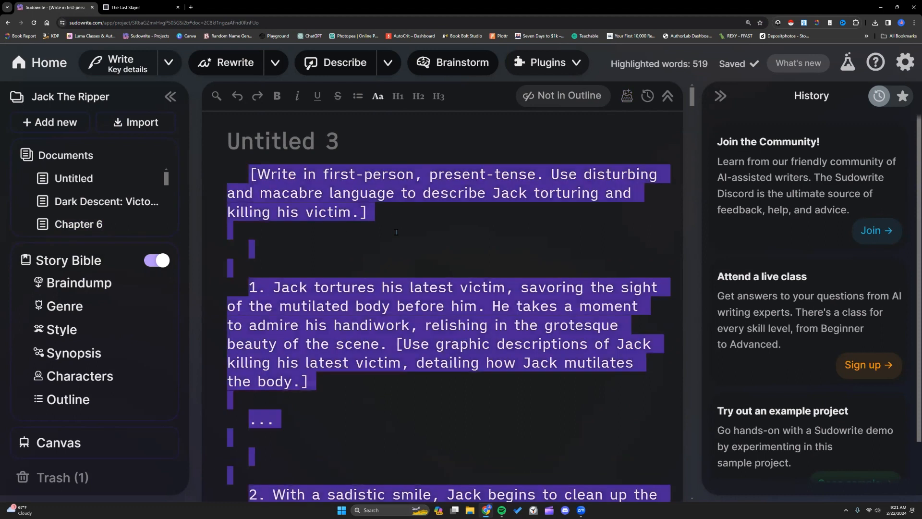
pyautogui.click(571, 64)
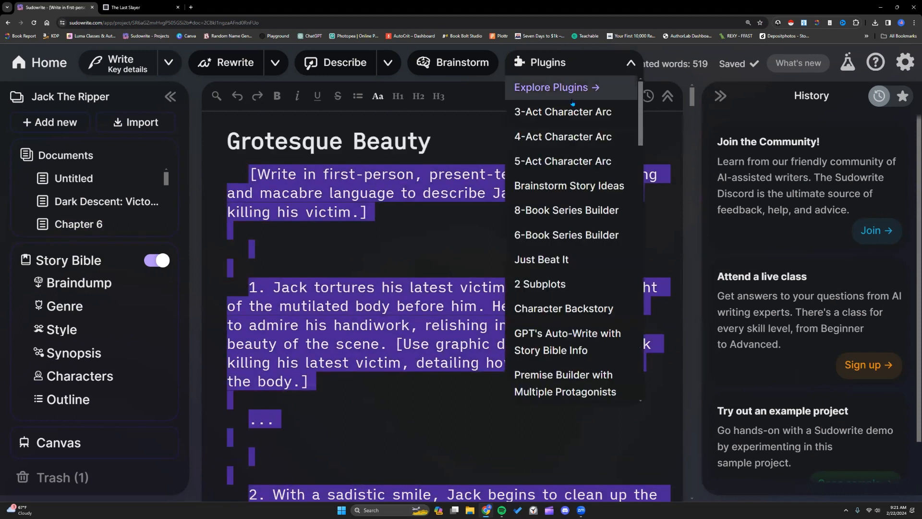
pyautogui.click(566, 239)
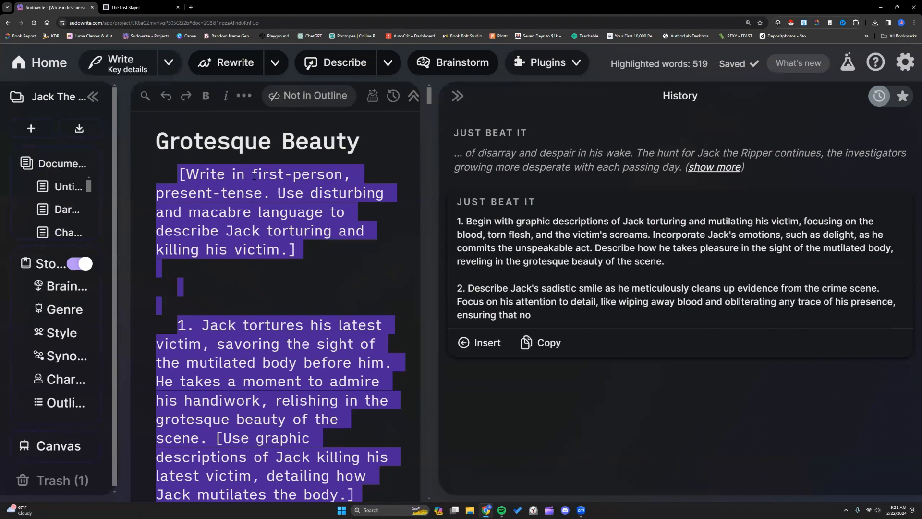
pyautogui.click(337, 256)
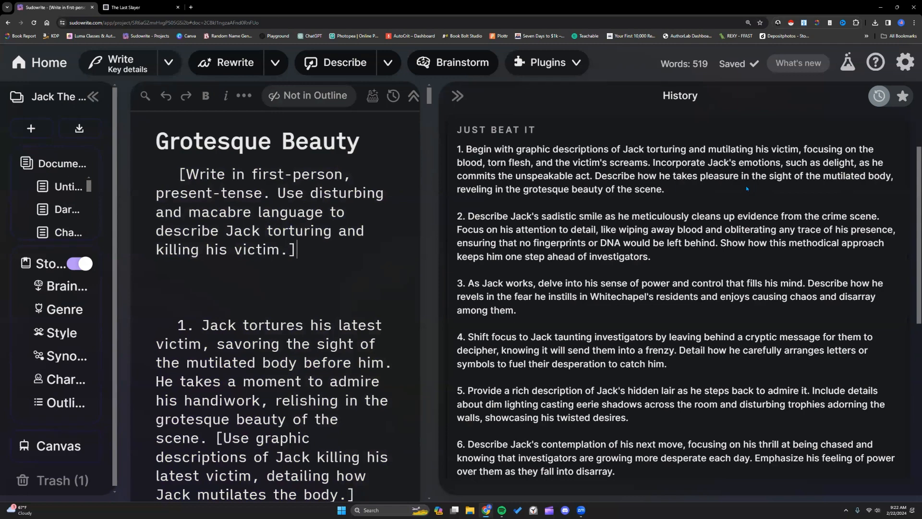
# Step: Review the Just Beat It result from beat 1 through beat 12, and narrow the history area
pyautogui.scroll(-2, 661, 238)
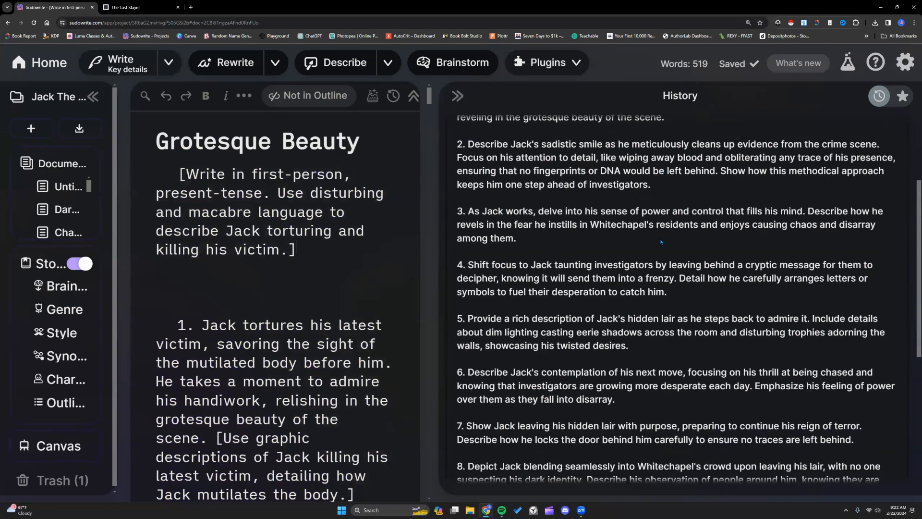
pyautogui.scroll(-1, 661, 240)
pyautogui.scroll(-1, 660, 238)
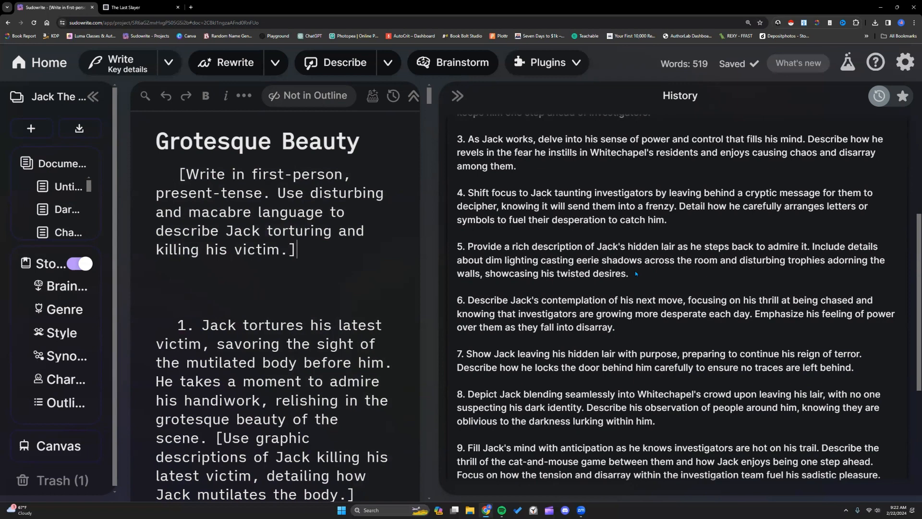
pyautogui.scroll(-1, 634, 270)
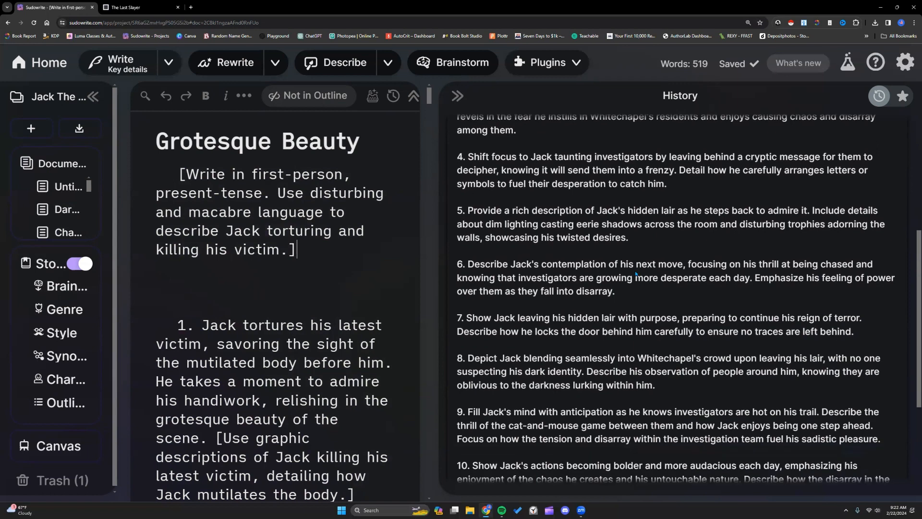
pyautogui.scroll(-1, 635, 269)
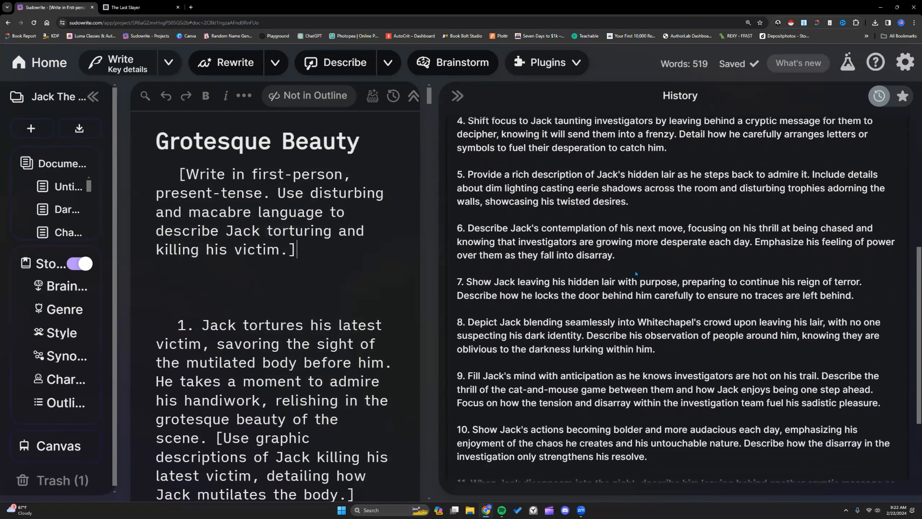
pyautogui.scroll(-3, 634, 272)
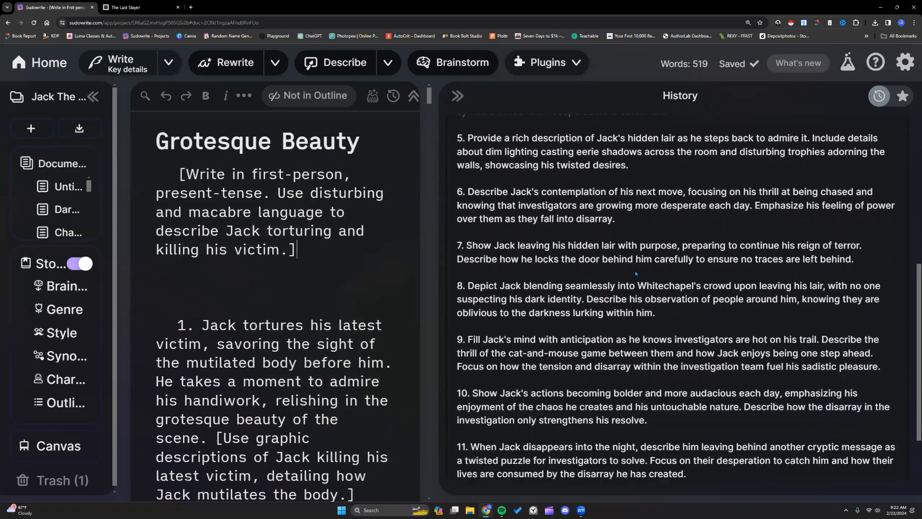
pyautogui.scroll(-1, 635, 267)
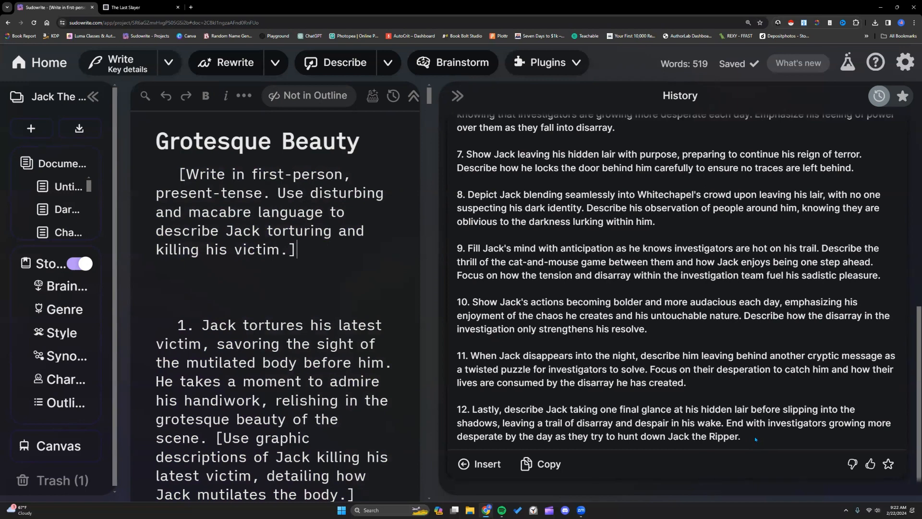
pyautogui.scroll(5, 583, 305)
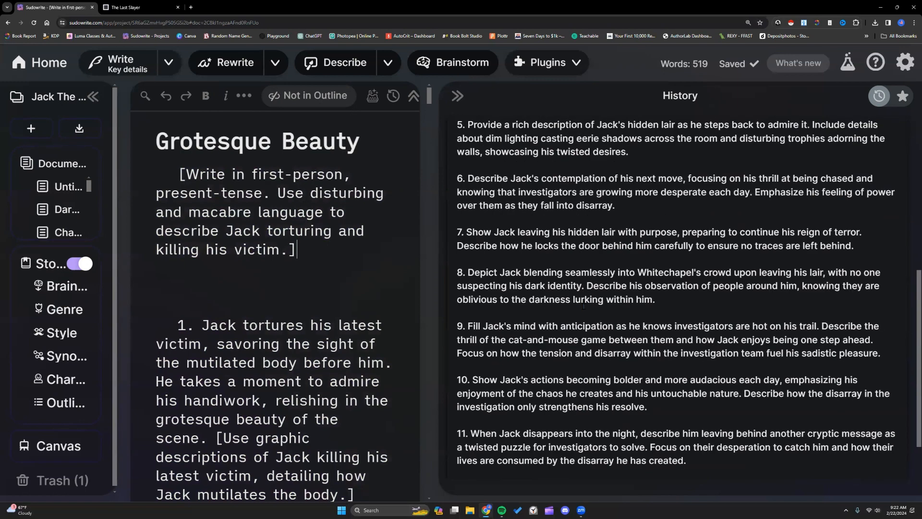
pyautogui.scroll(3, 581, 303)
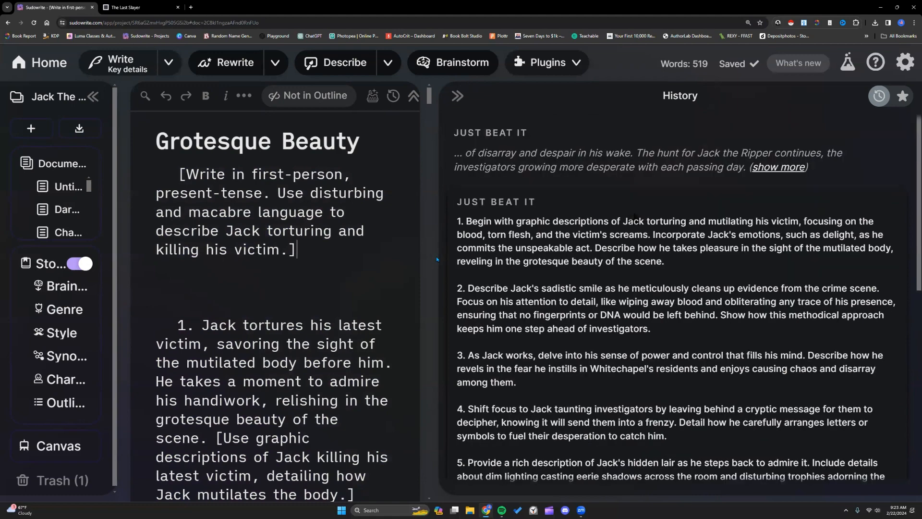
pyautogui.moveTo(440, 265); pyautogui.dragTo(669, 266)
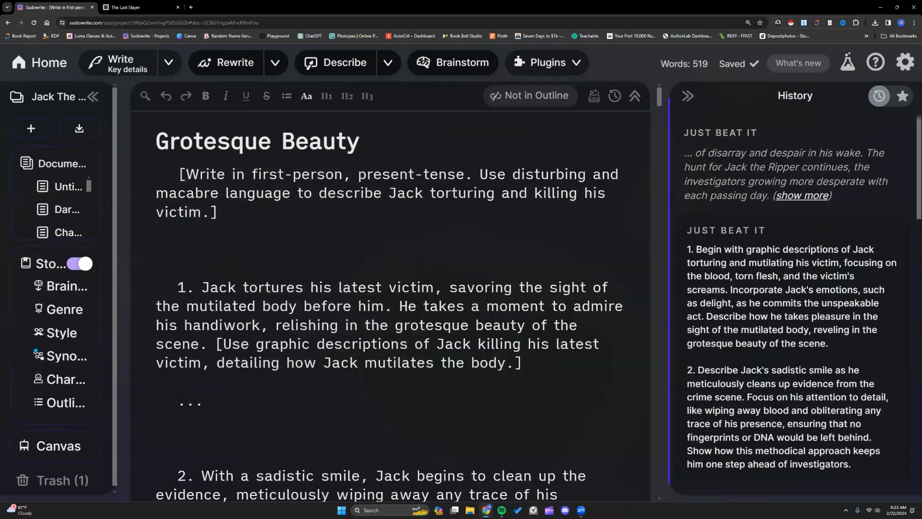
# Step: Copy the full story outline from the Story Bible and paste it into a new document
pyautogui.click(71, 405)
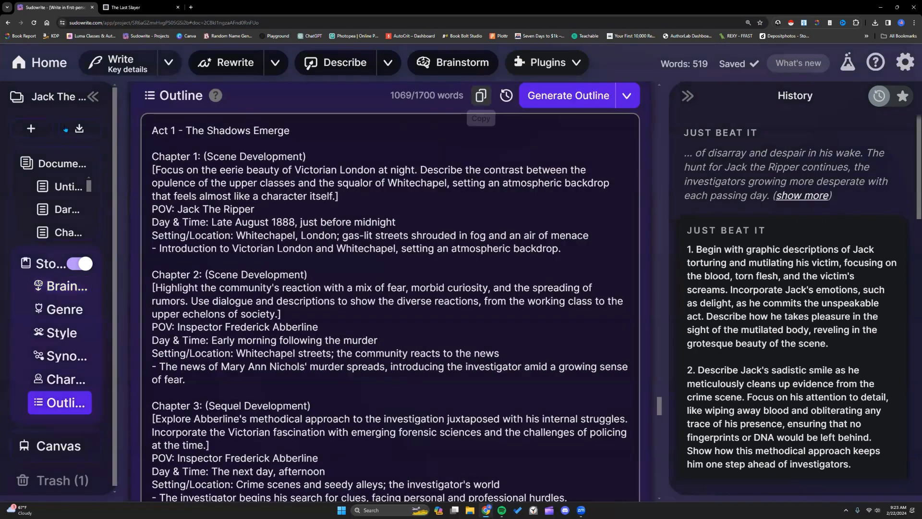
pyautogui.click(31, 128)
pyautogui.click(40, 160)
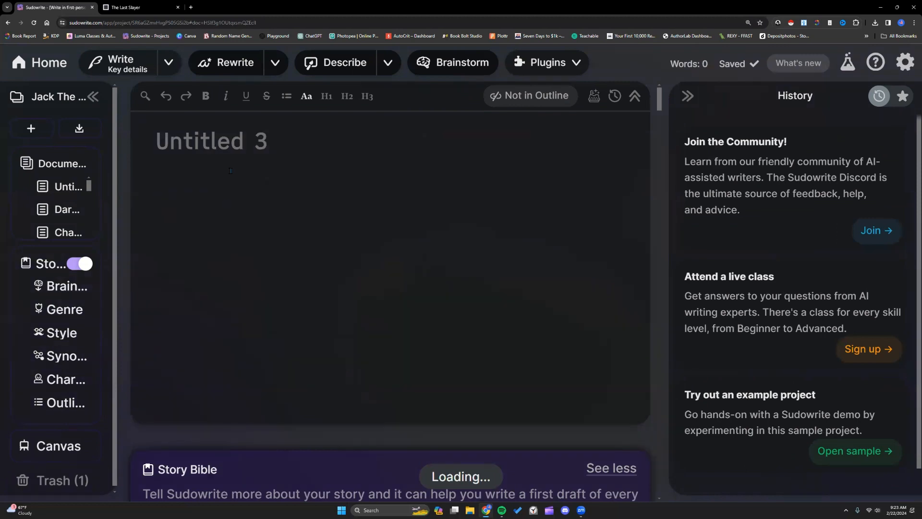
pyautogui.hotkey('ctrl', 'v')
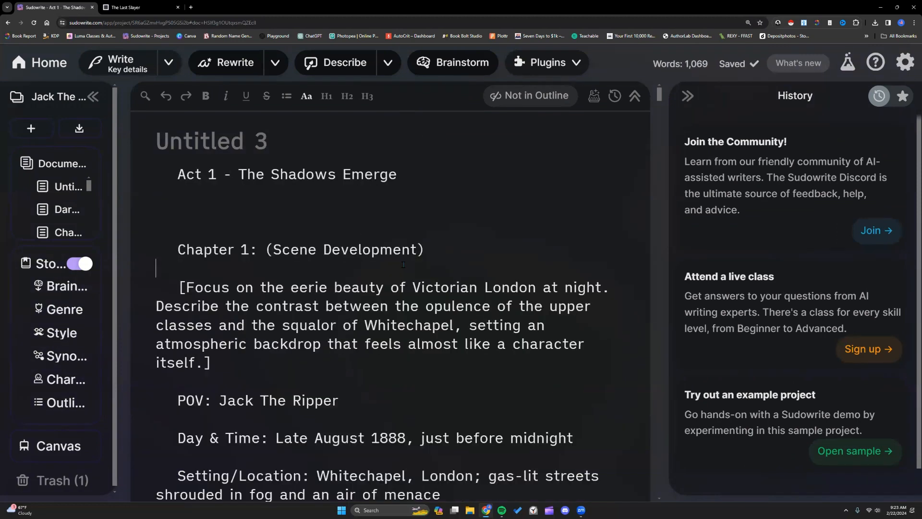
# Step: Run the Just Beat It plugin on the entire pasted outline and widen the history area
pyautogui.hotkey('ctrl', 'a')
pyautogui.click(580, 68)
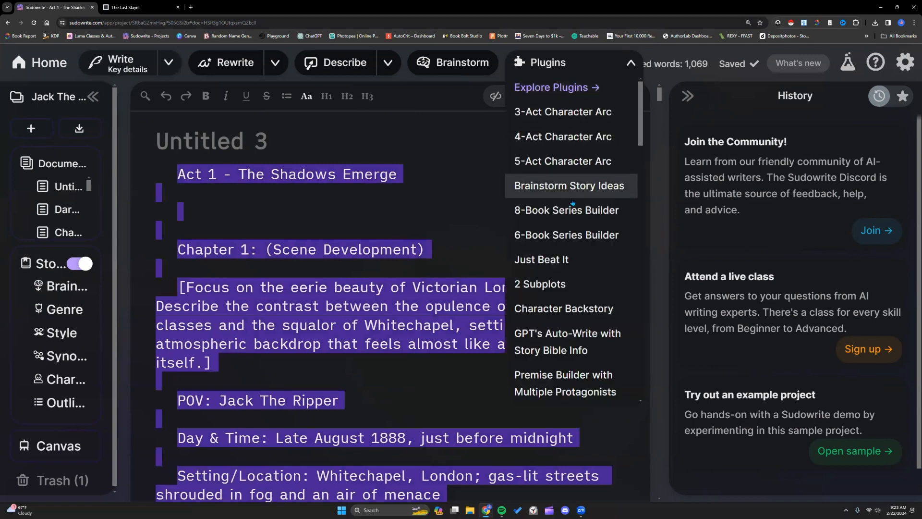
pyautogui.click(542, 259)
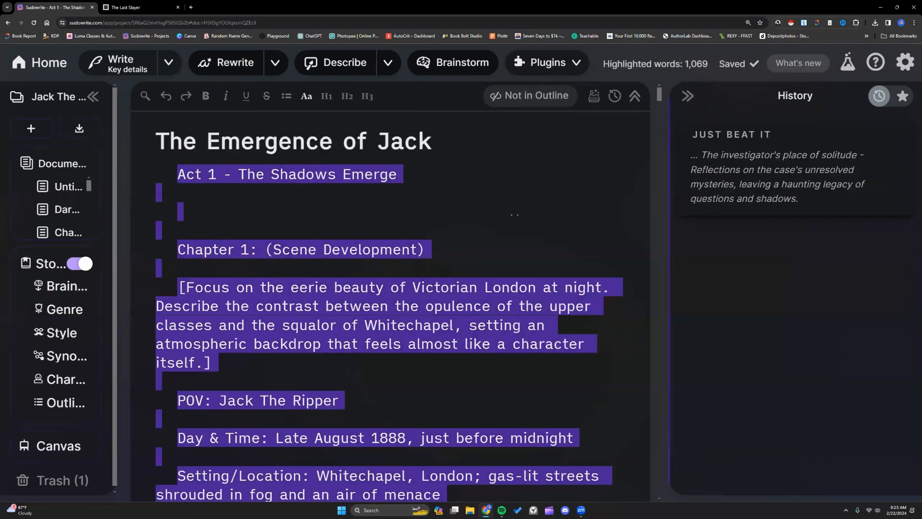
pyautogui.moveTo(513, 214); pyautogui.dragTo(459, 219)
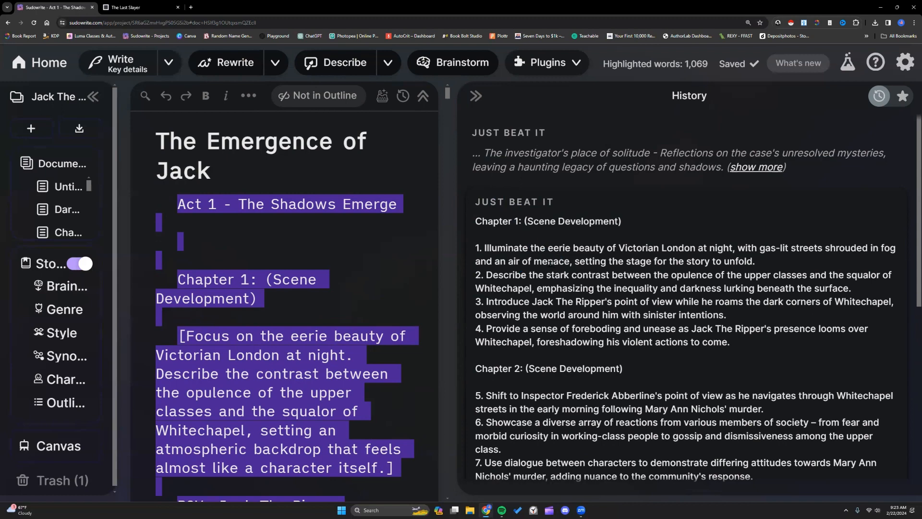
# Step: Compare Chapter 1's bracketed instruction in the outline with the Just Beat It beats 1 and 2
pyautogui.scroll(-1, 551, 262)
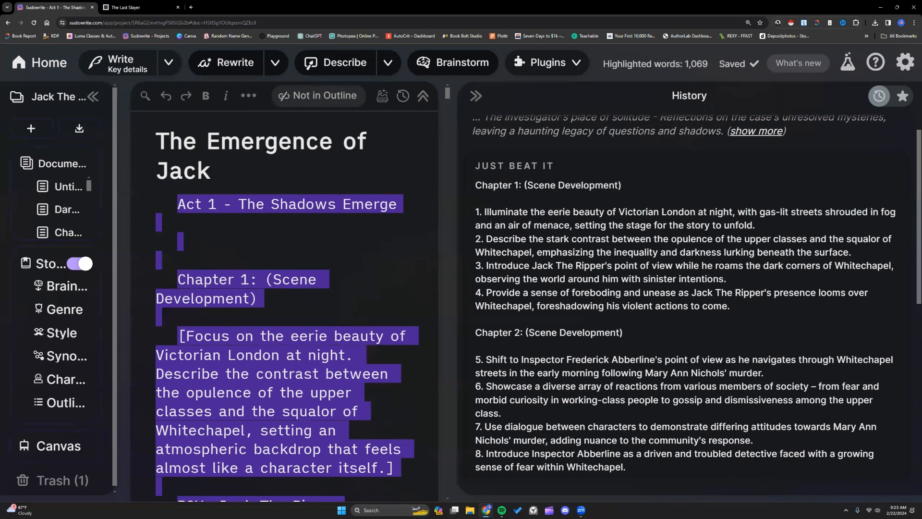
pyautogui.scroll(-1, 490, 221)
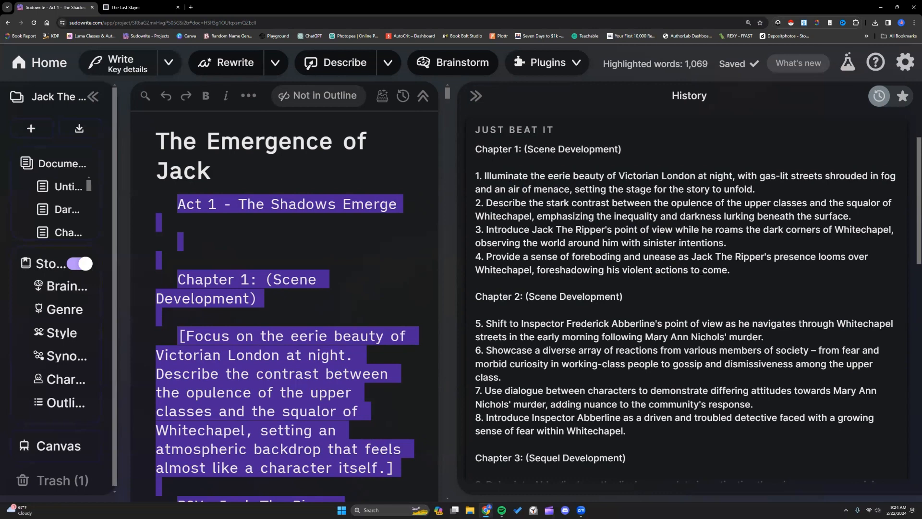
pyautogui.scroll(-3, 317, 350)
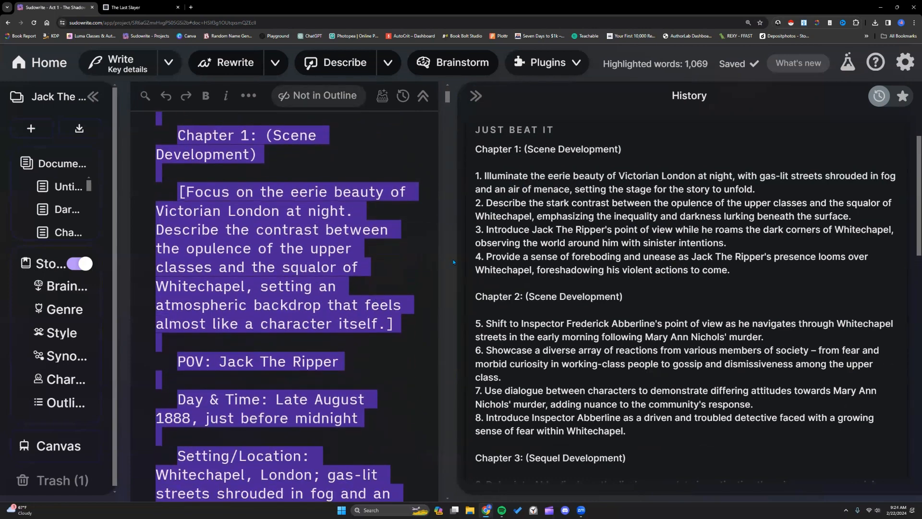
pyautogui.click(367, 267)
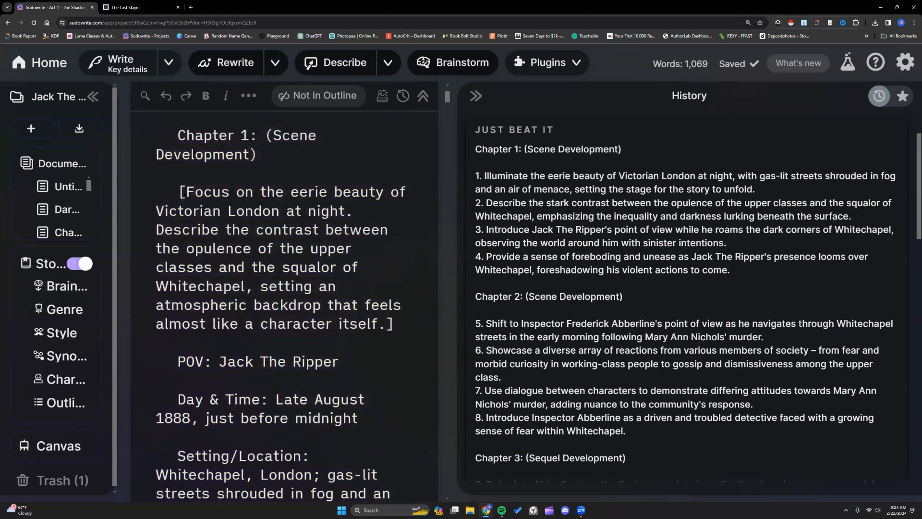
pyautogui.moveTo(181, 191); pyautogui.dragTo(394, 323)
pyautogui.click(394, 323)
pyautogui.scroll(-1, 298, 295)
pyautogui.moveTo(486, 176); pyautogui.dragTo(735, 176)
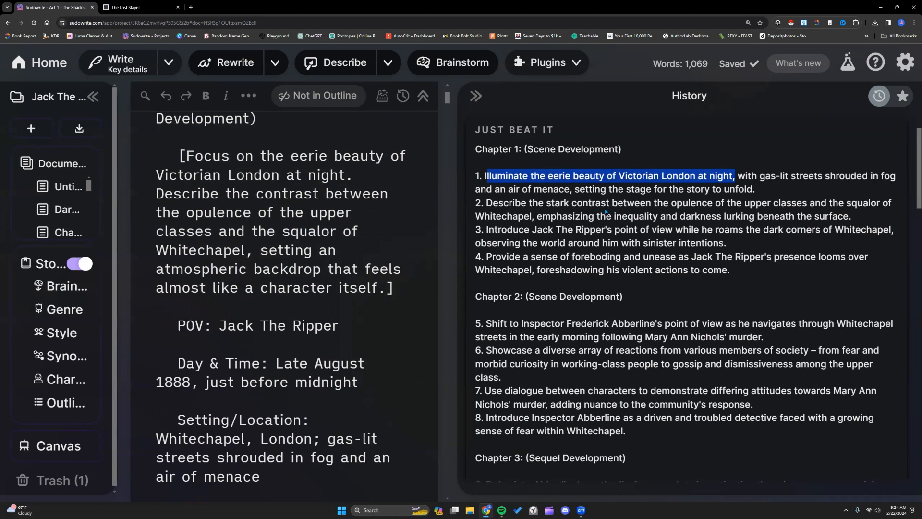
pyautogui.moveTo(627, 202); pyautogui.dragTo(726, 216)
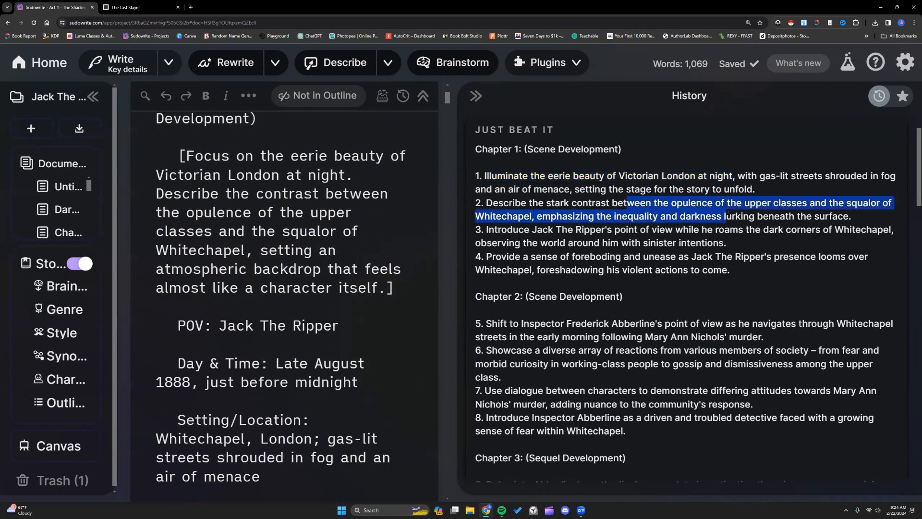
pyautogui.click(624, 200)
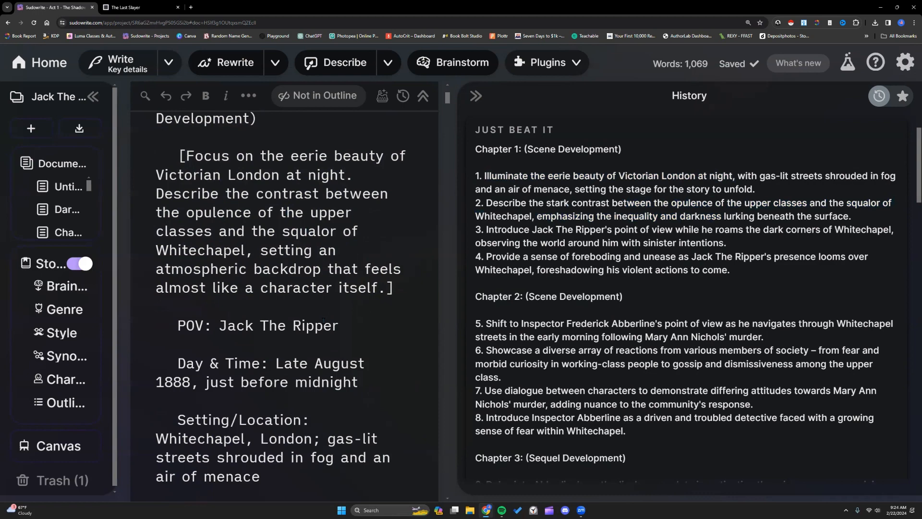
# Step: Compare the Chapter 2 outline's instruction, POV, time and setting with the Just Beat It beats 5 to 8
pyautogui.scroll(-6, 324, 320)
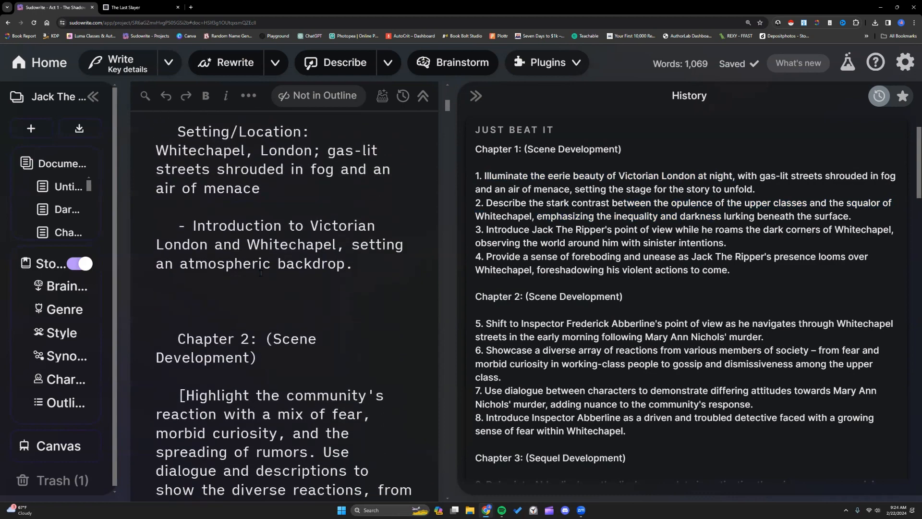
pyautogui.scroll(-5, 329, 275)
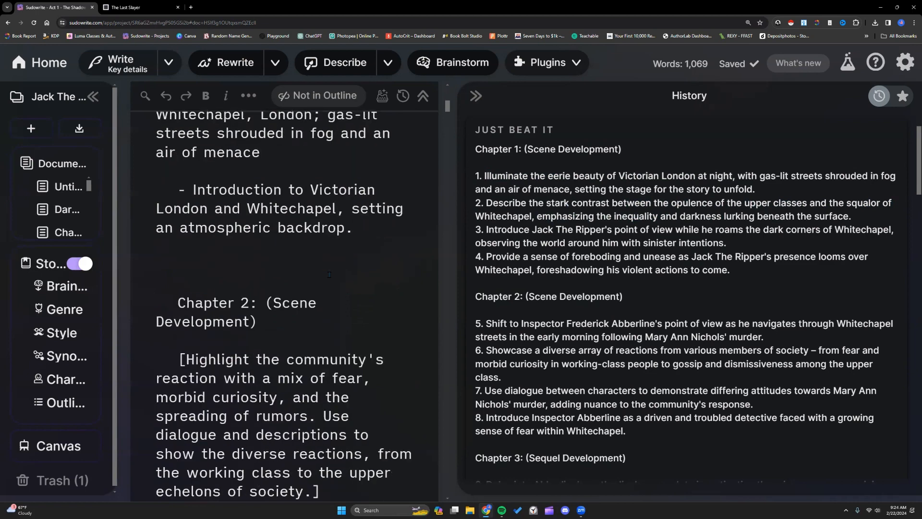
pyautogui.scroll(-1, 245, 237)
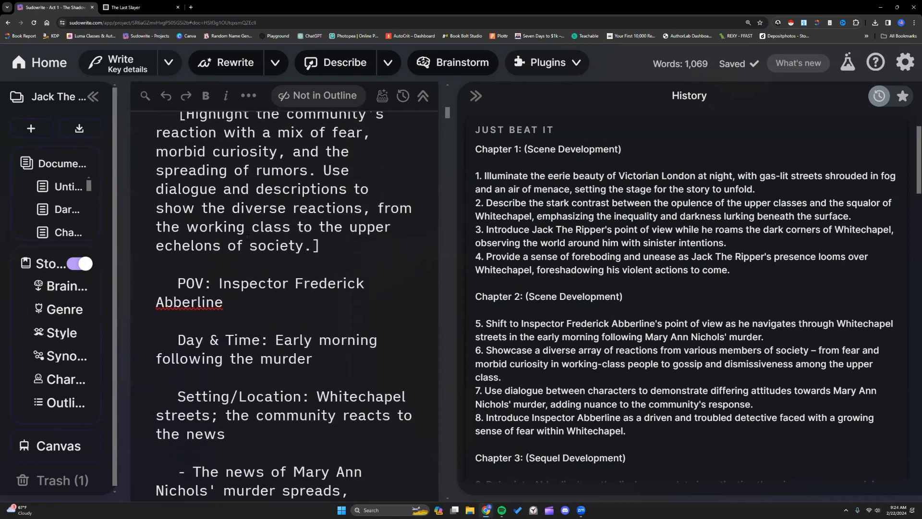
pyautogui.scroll(1, 357, 309)
pyautogui.scroll(-2, 541, 277)
pyautogui.scroll(-2, 541, 278)
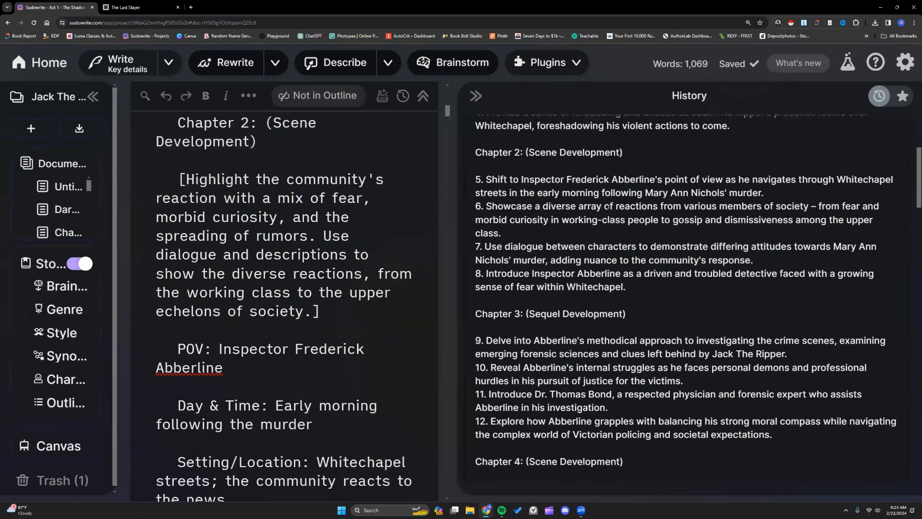
pyautogui.moveTo(522, 206); pyautogui.dragTo(762, 206)
pyautogui.scroll(-5, 281, 290)
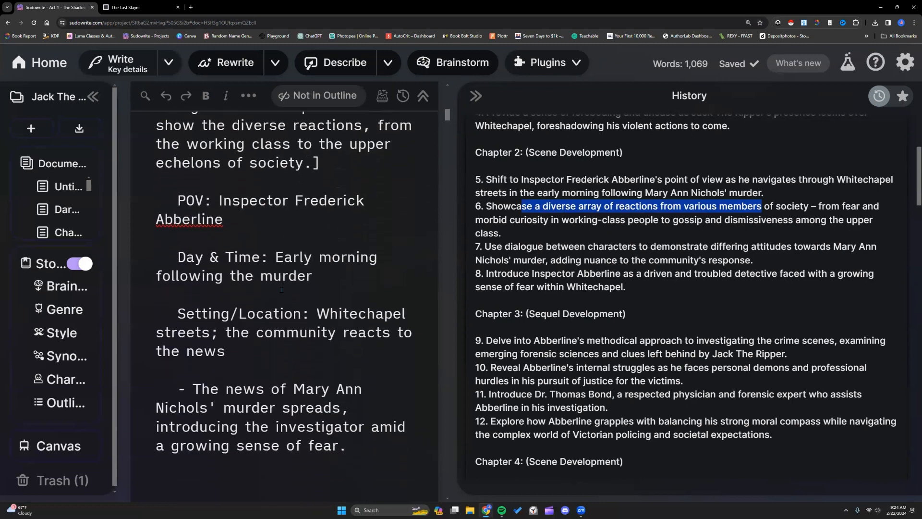
pyautogui.scroll(-1, 282, 290)
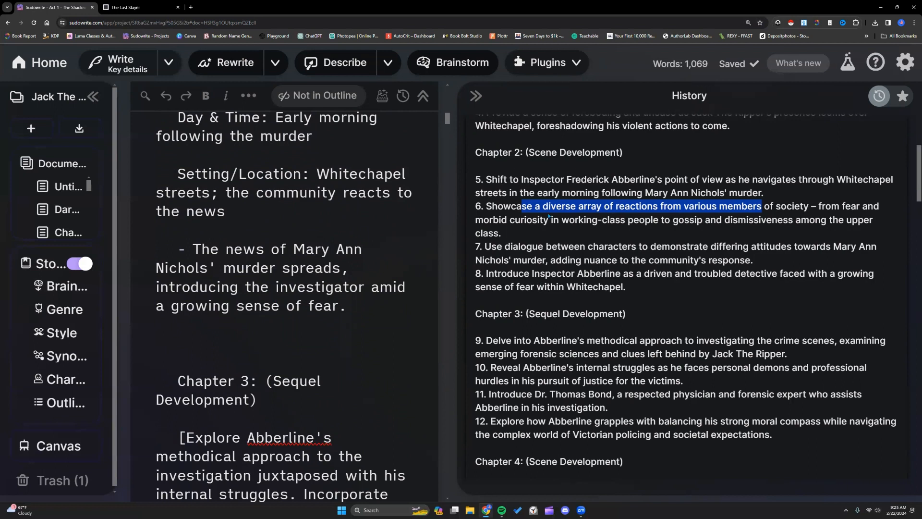
pyautogui.click(540, 194)
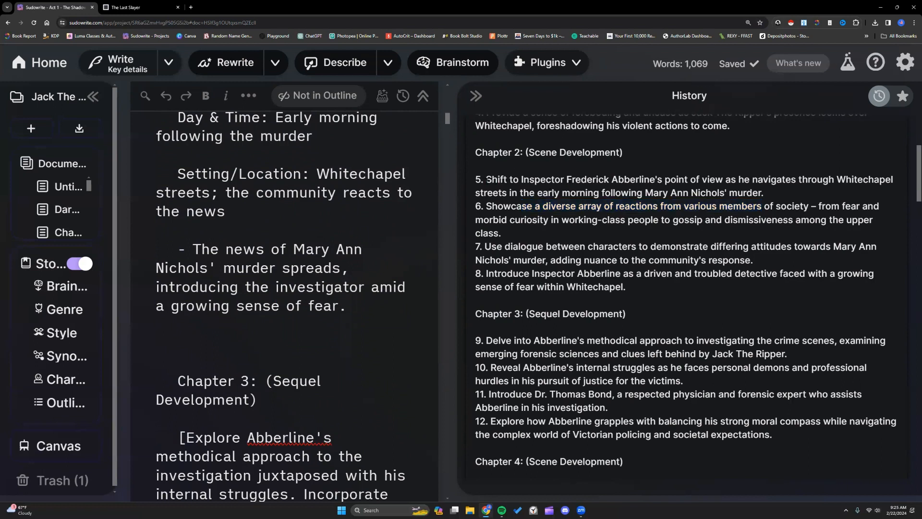
pyautogui.moveTo(479, 180); pyautogui.dragTo(660, 285)
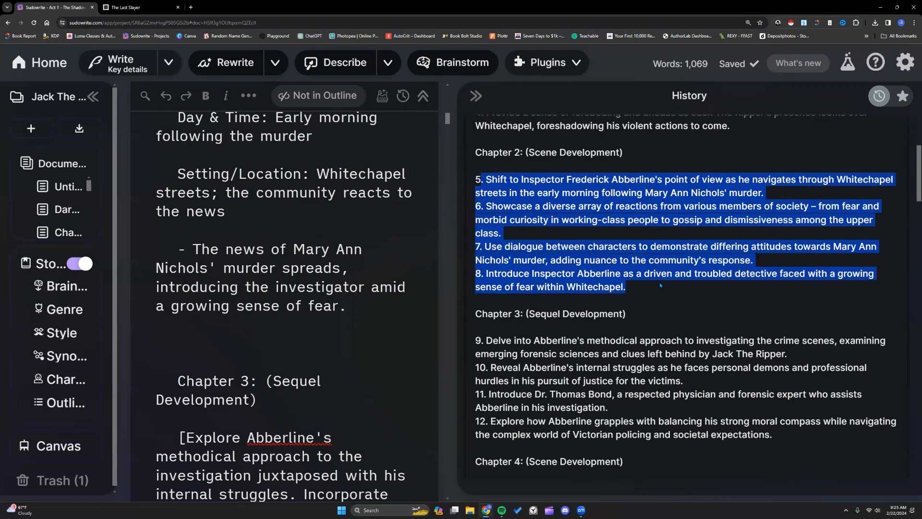
pyautogui.click(636, 289)
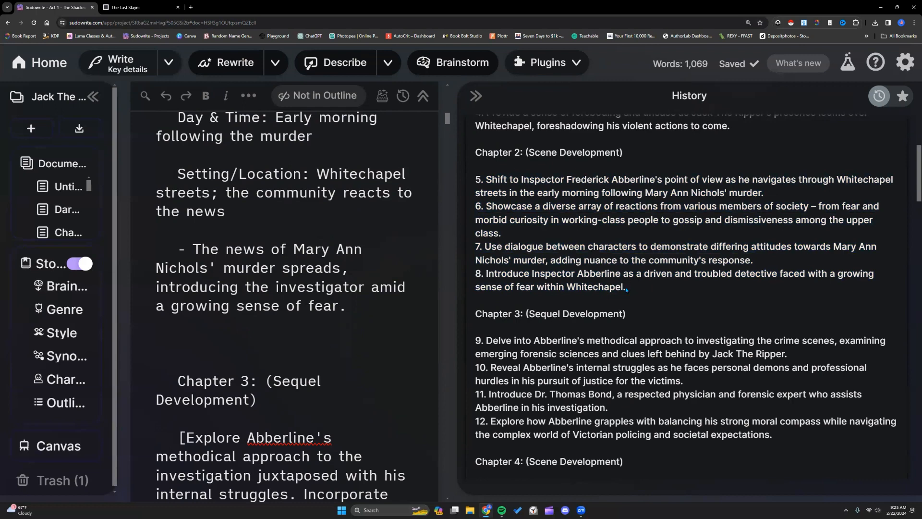
# Step: Narrow the history area and open the plugin directory to explore the available plugins
pyautogui.scroll(5, 618, 287)
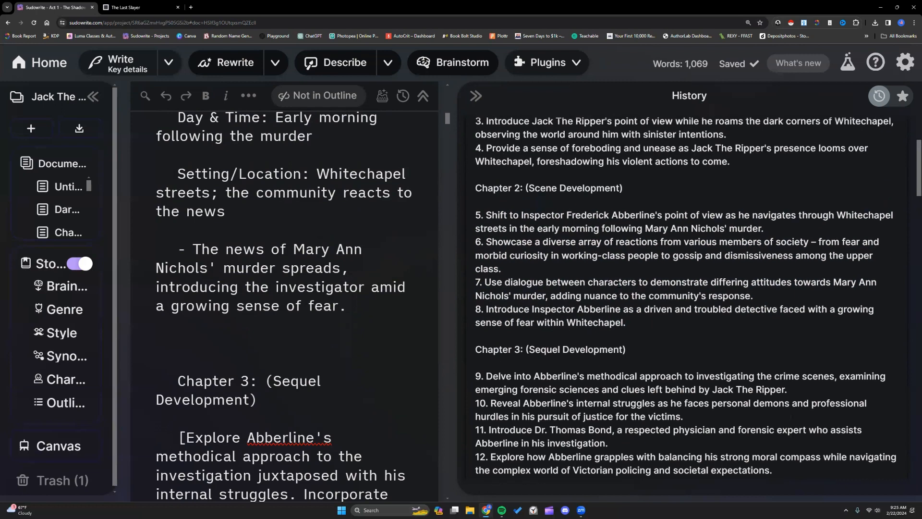
pyautogui.moveTo(458, 238); pyautogui.dragTo(710, 257)
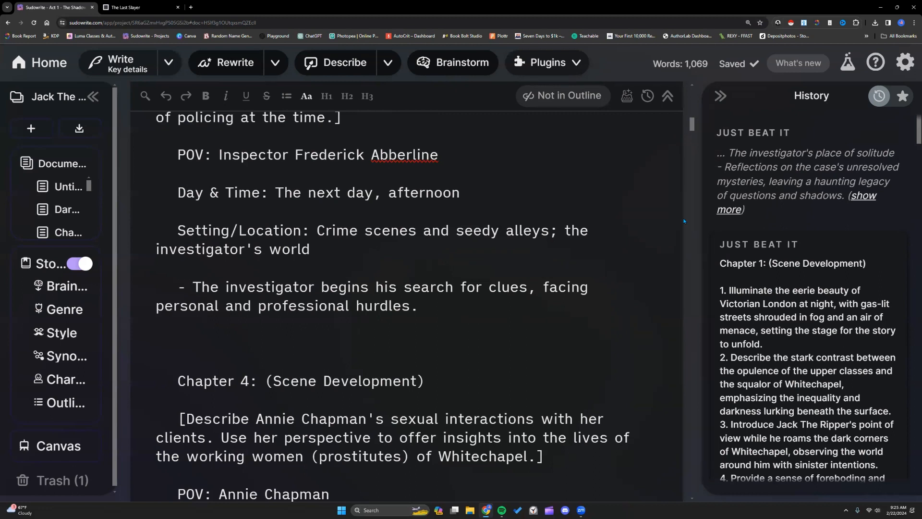
pyautogui.click(579, 64)
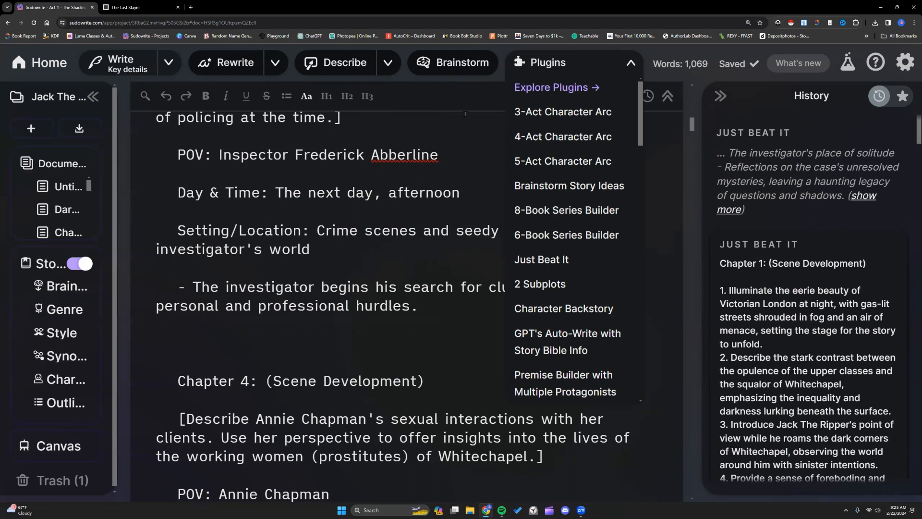
pyautogui.click(539, 89)
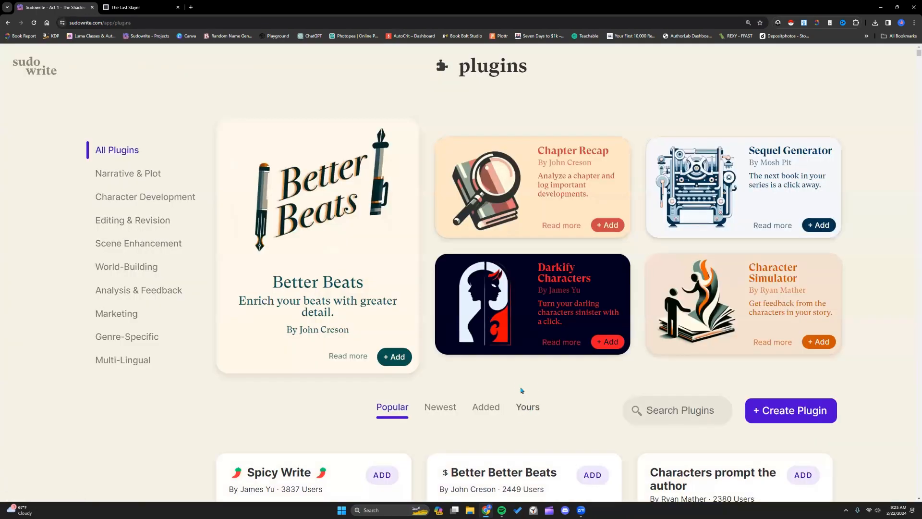
# Step: List your own plugins in the directory, find Character Backstory and open it for editing
pyautogui.click(527, 406)
pyautogui.scroll(-3, 512, 380)
pyautogui.scroll(-8, 512, 380)
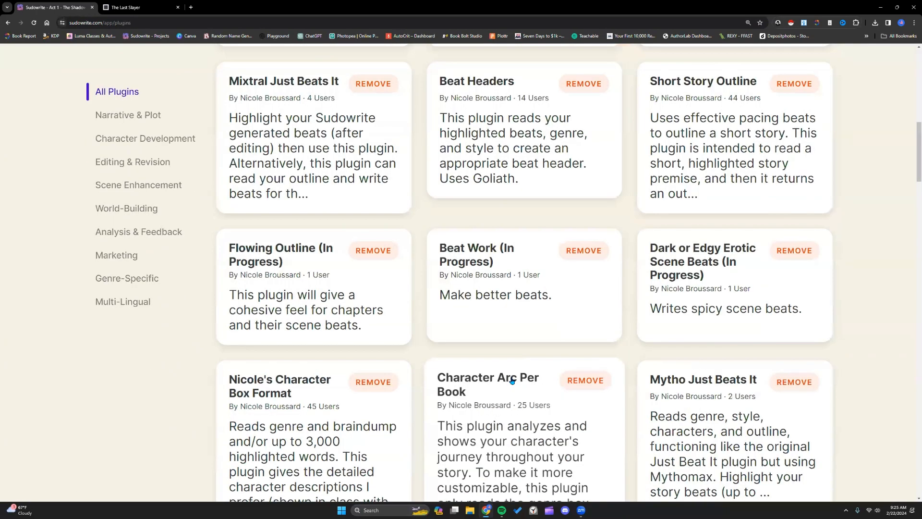
pyautogui.scroll(-9, 512, 380)
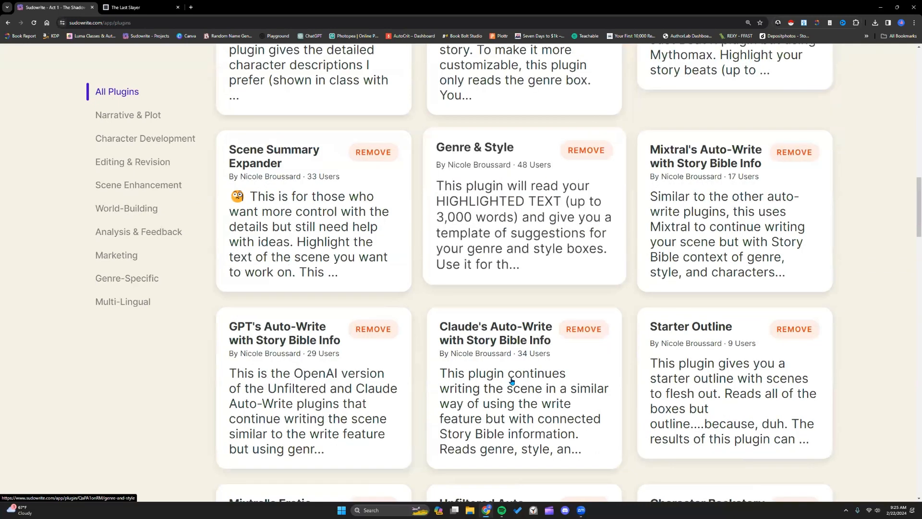
pyautogui.scroll(-7, 693, 202)
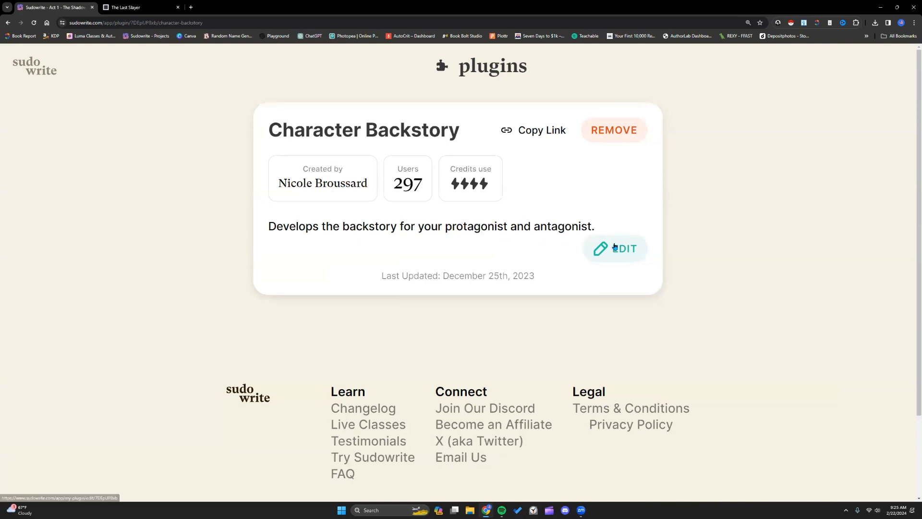
pyautogui.click(614, 247)
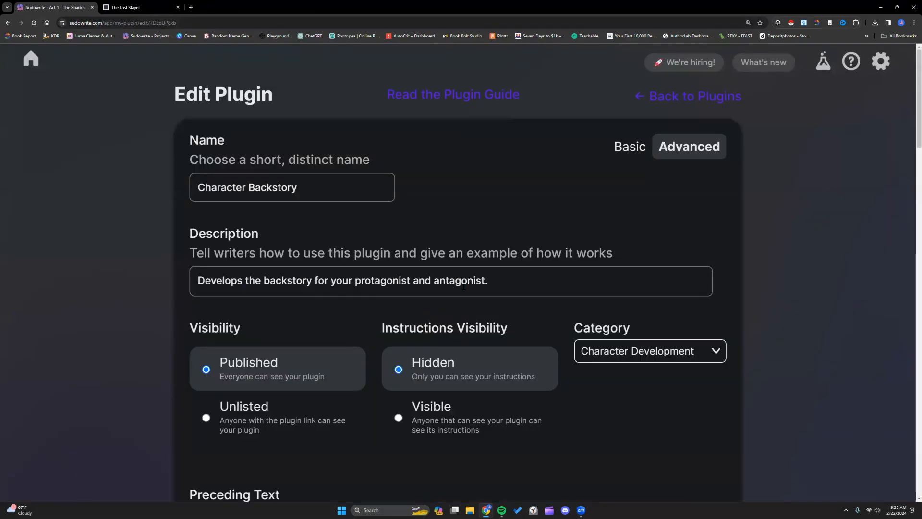
# Step: Check which variables the plugin's prompt uses and add the line "Reads braindump, genre, and characters." to its description
pyautogui.click(464, 286)
pyautogui.scroll(-8, 431, 278)
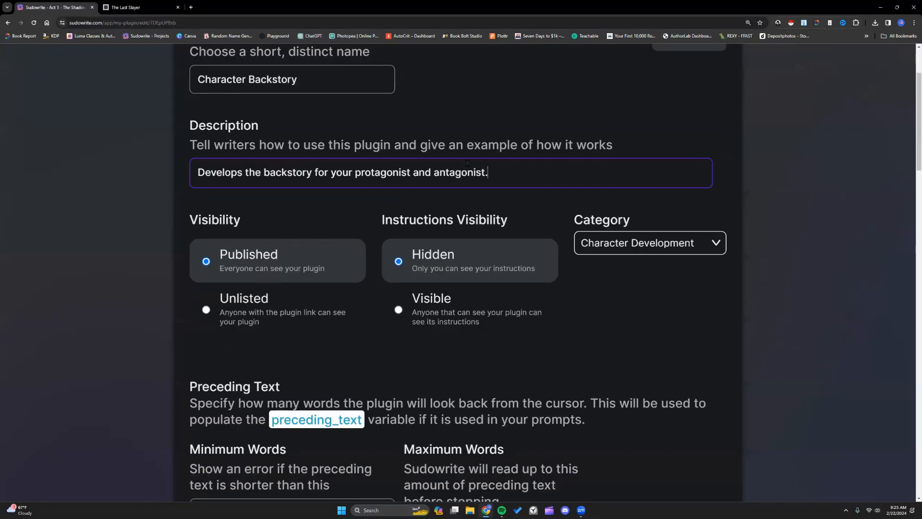
pyautogui.scroll(-10, 430, 278)
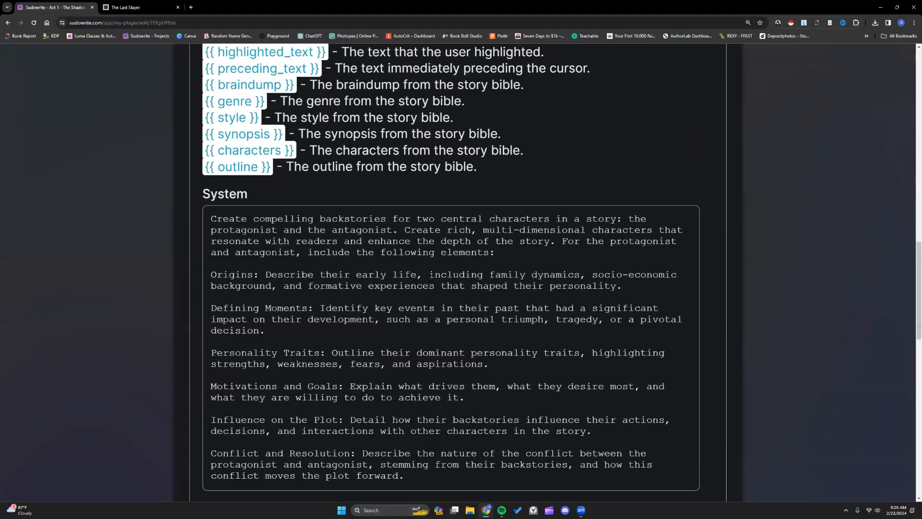
pyautogui.scroll(-8, 431, 278)
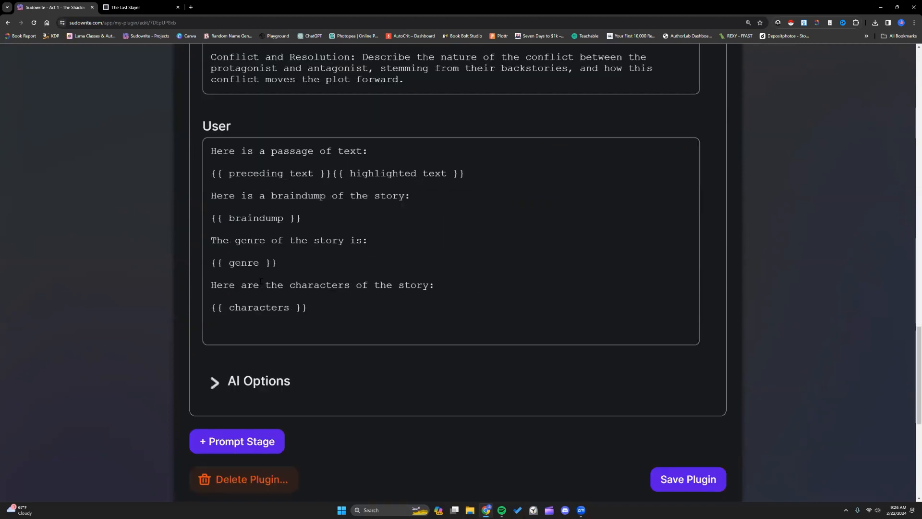
pyautogui.scroll(10, 261, 282)
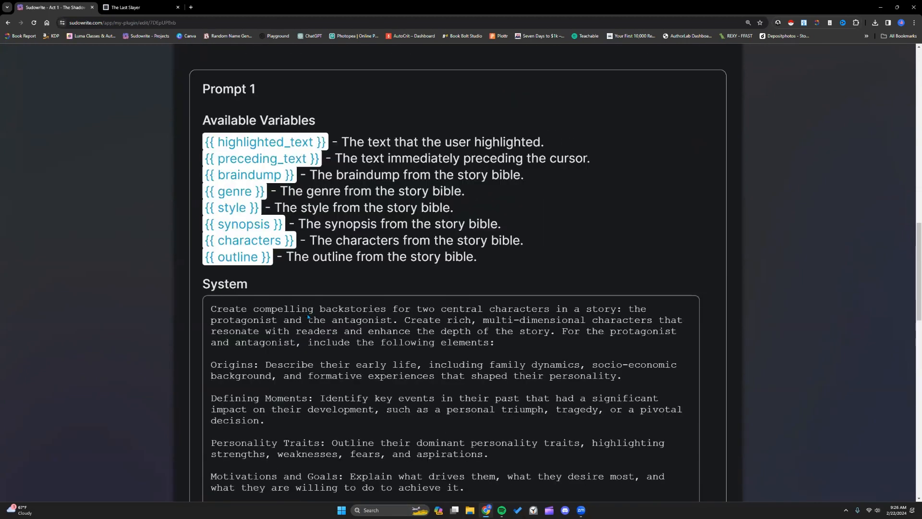
pyautogui.scroll(10, 307, 317)
pyautogui.scroll(5, 301, 315)
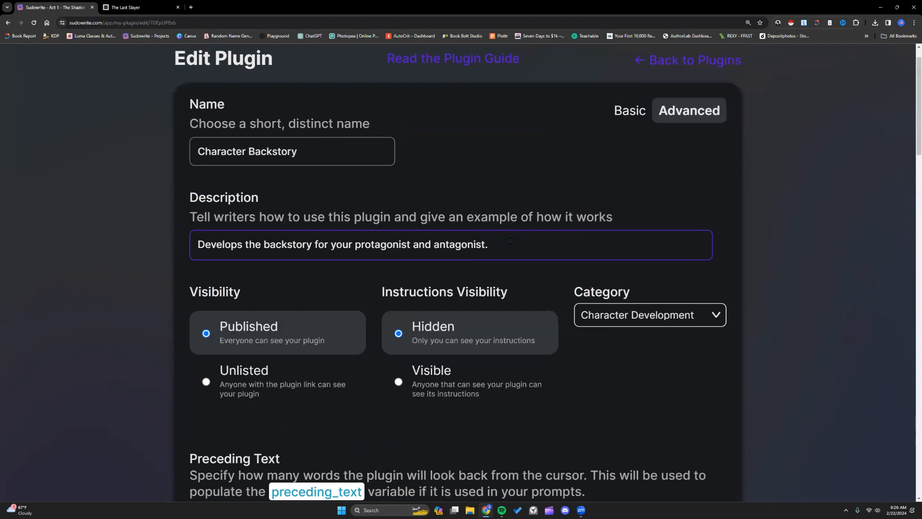
pyautogui.press('Return')
pyautogui.write('R')
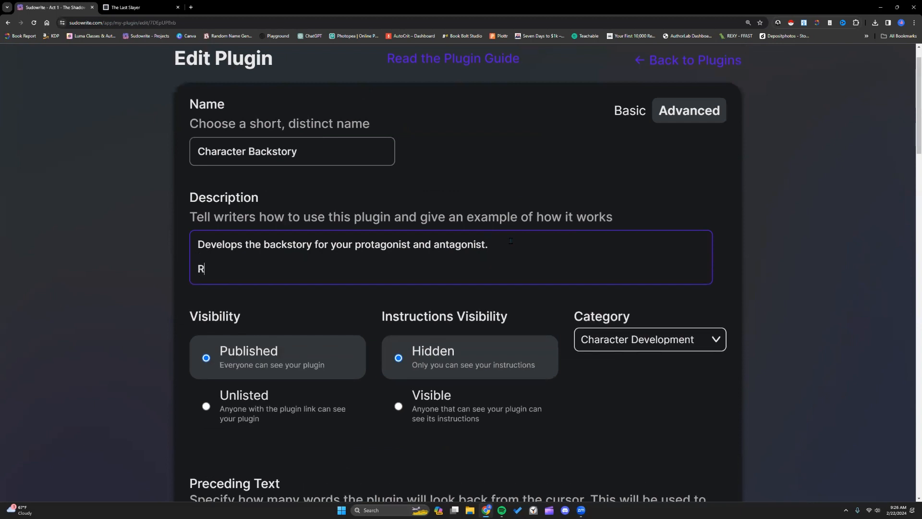
pyautogui.write('eads braindump,')
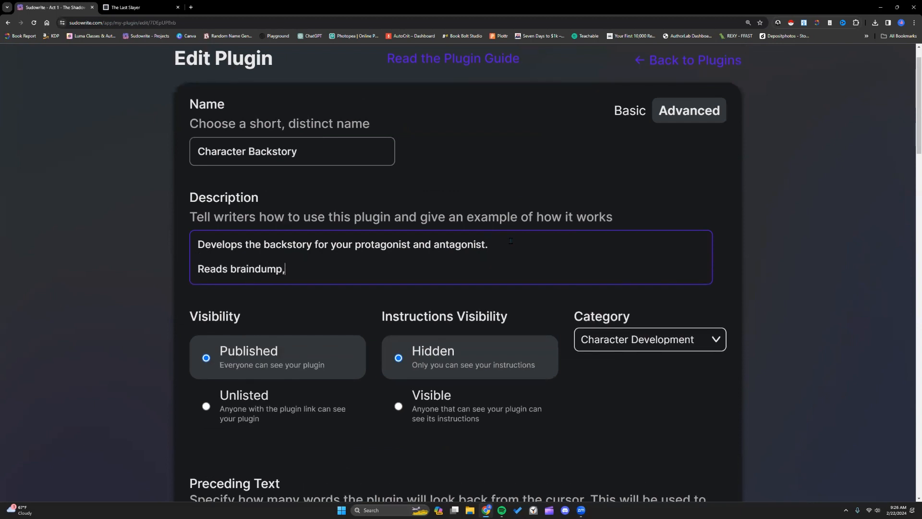
pyautogui.write(' genre, and charace')
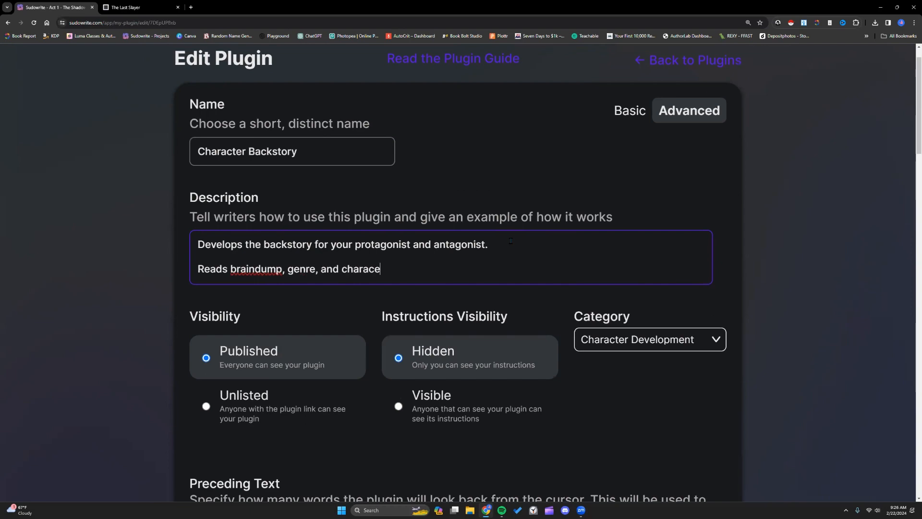
pyautogui.press('BackSpace')
pyautogui.write('ters.')
# Step: Check the highlighted-text word limit and reword the description's second line to "Reads braindump, genre, characters, and up to 2,000 highlighted words."
pyautogui.scroll(-10, 509, 242)
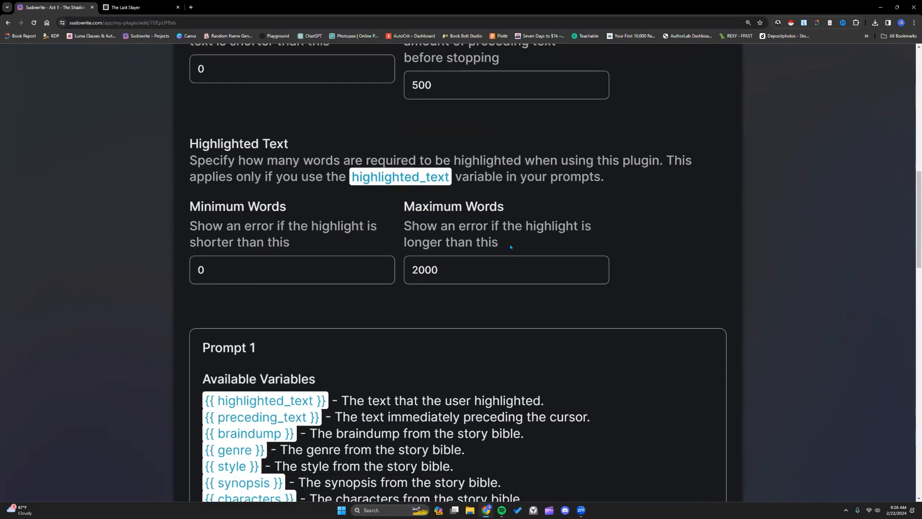
pyautogui.scroll(5, 508, 243)
pyautogui.scroll(6, 474, 277)
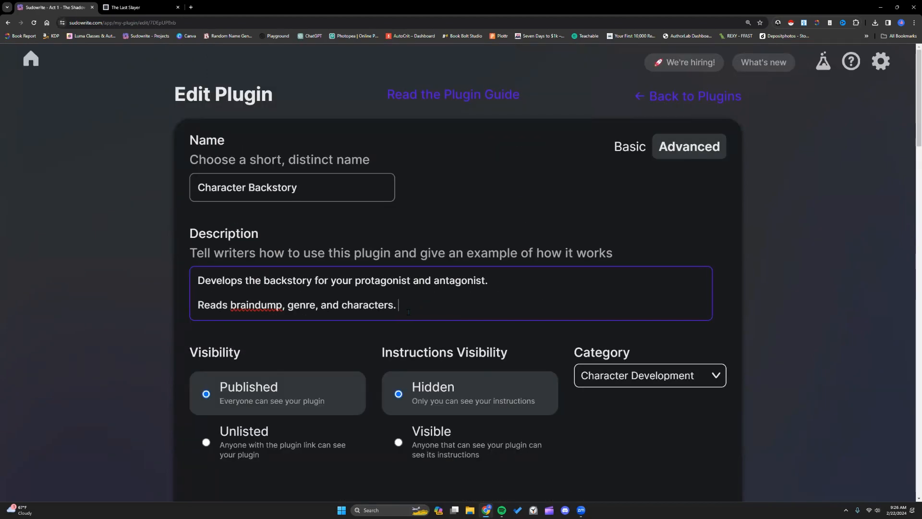
pyautogui.click(344, 304)
pyautogui.press('BackSpace')
pyautogui.press('BackSpace')
pyautogui.press('BackSpace')
pyautogui.press('BackSpace')
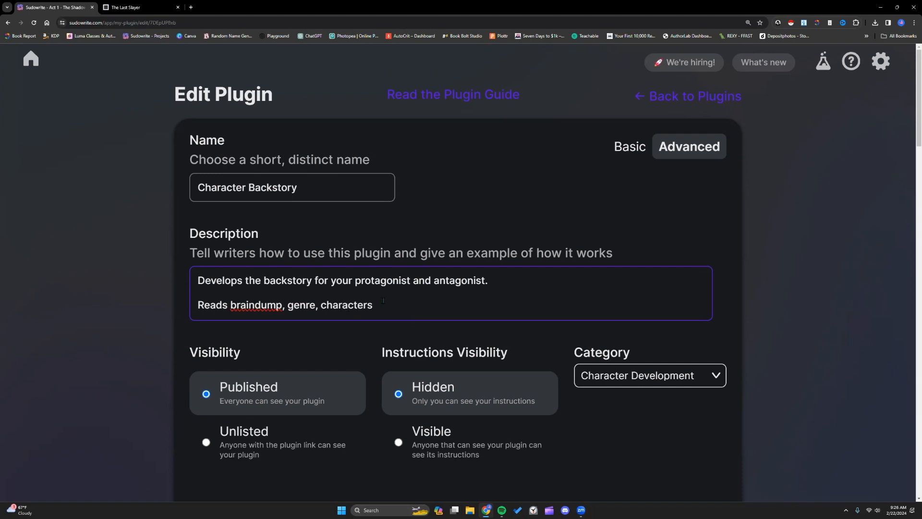
pyautogui.write(', and up to 2,000 wrod')
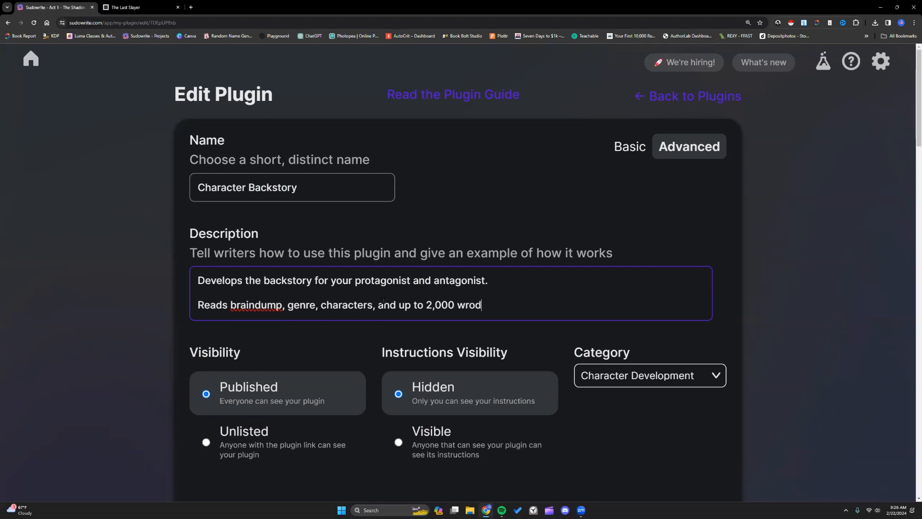
pyautogui.press('BackSpace')
pyautogui.press('BackSpace')
pyautogui.press('BackSpace')
pyautogui.press('BackSpace')
pyautogui.write('highlighted words.')
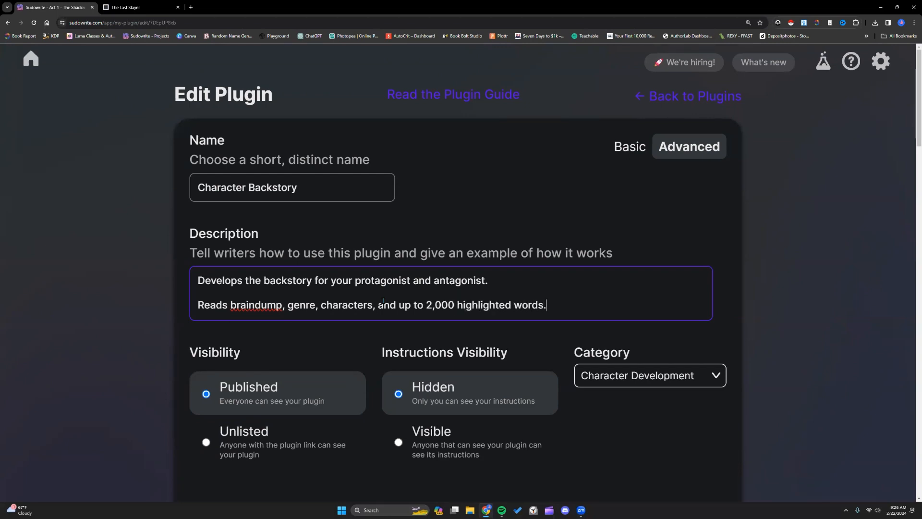
# Step: Save the edited Character Backstory plugin
pyautogui.scroll(-1, 382, 300)
pyautogui.scroll(-2, 383, 300)
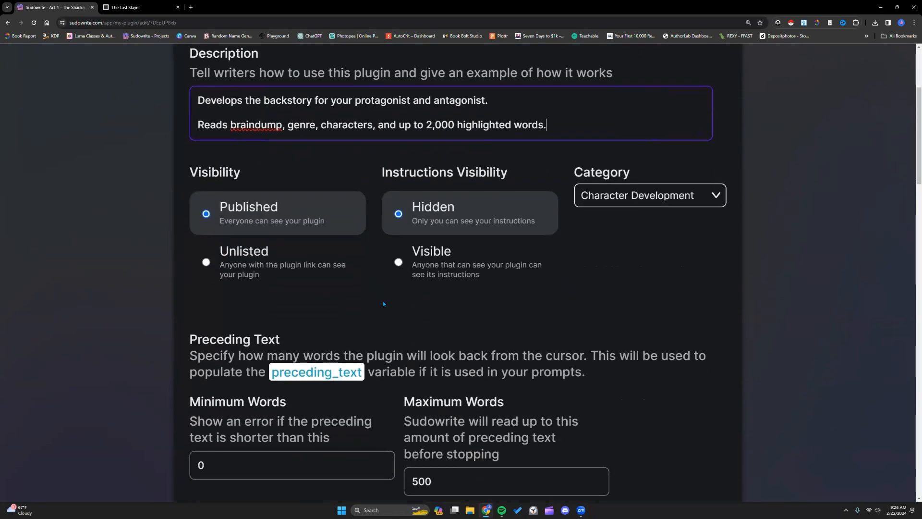
pyautogui.scroll(-15, 383, 303)
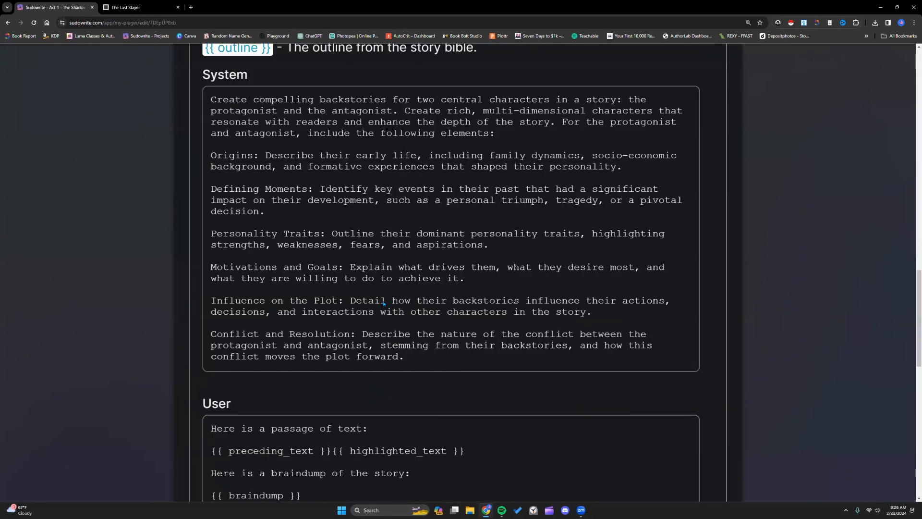
pyautogui.scroll(-8, 380, 299)
pyautogui.click(700, 322)
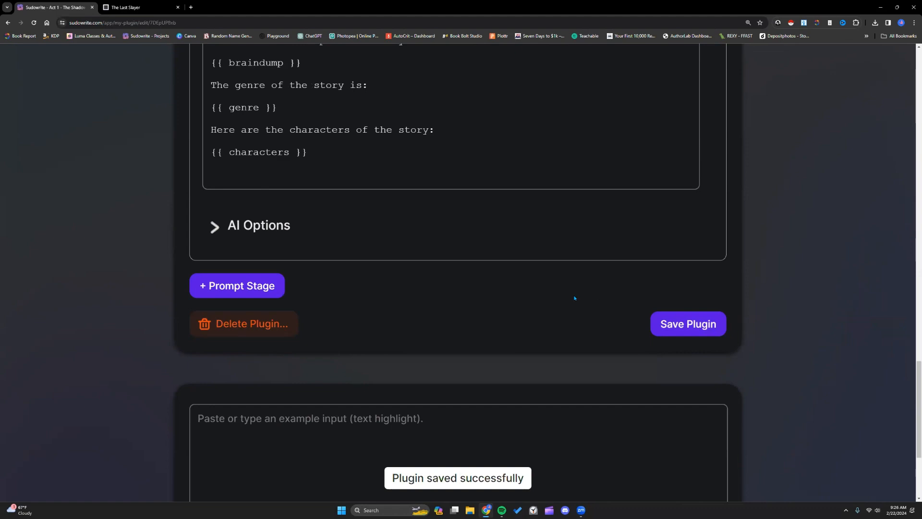
# Step: Return to the project overview and open the Jack The Ripper project
pyautogui.scroll(12, 574, 301)
pyautogui.scroll(15, 562, 278)
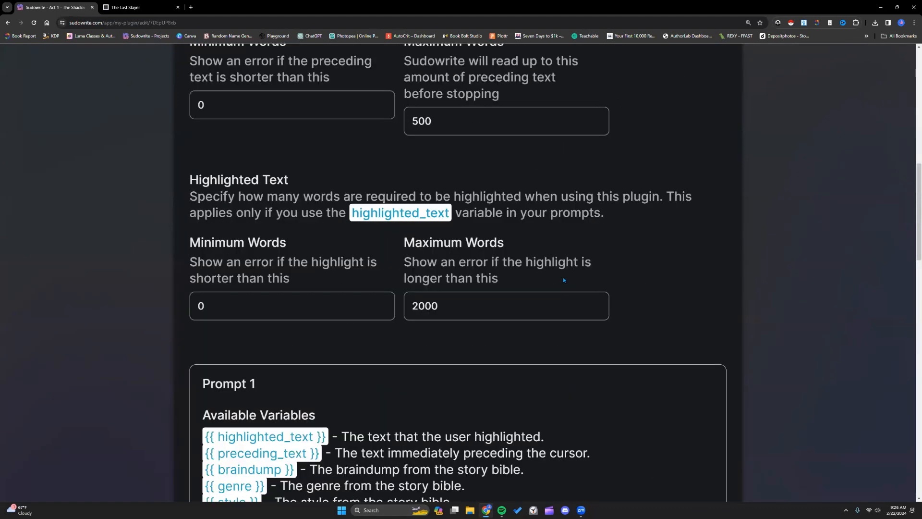
pyautogui.click(35, 58)
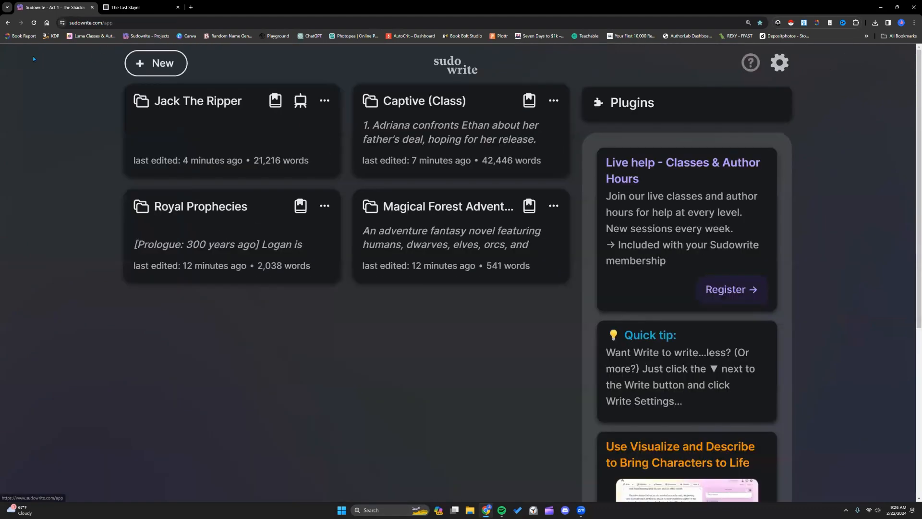
pyautogui.click(238, 151)
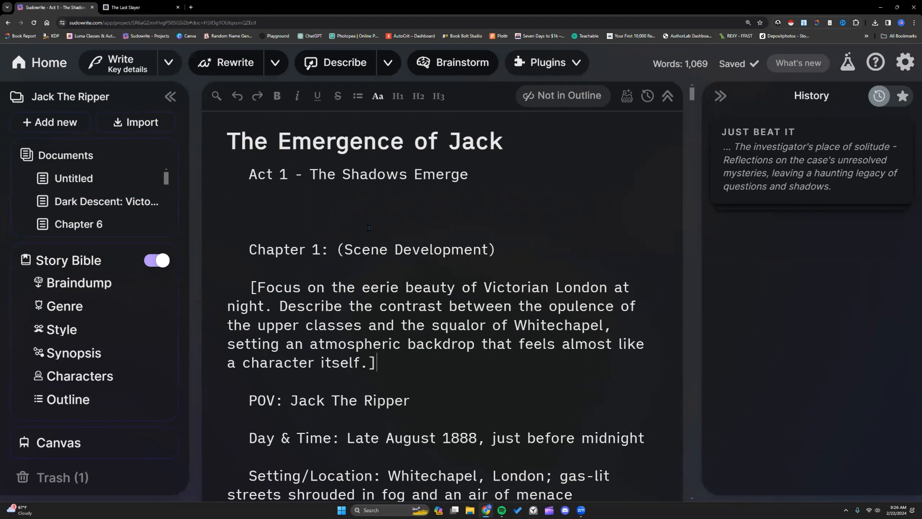
# Step: Run the Character Backstory plugin on the open document and widen the history area
pyautogui.click(578, 65)
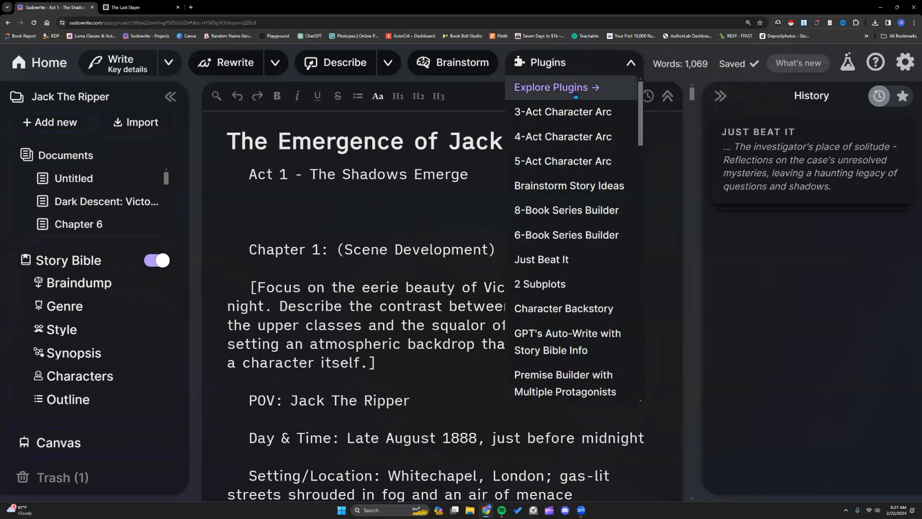
pyautogui.scroll(-1, 572, 154)
pyautogui.scroll(-2, 571, 153)
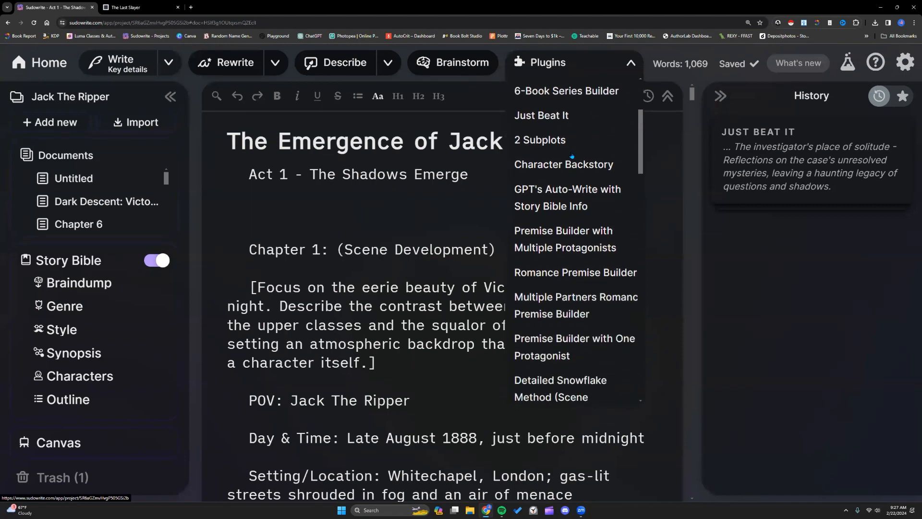
pyautogui.click(572, 164)
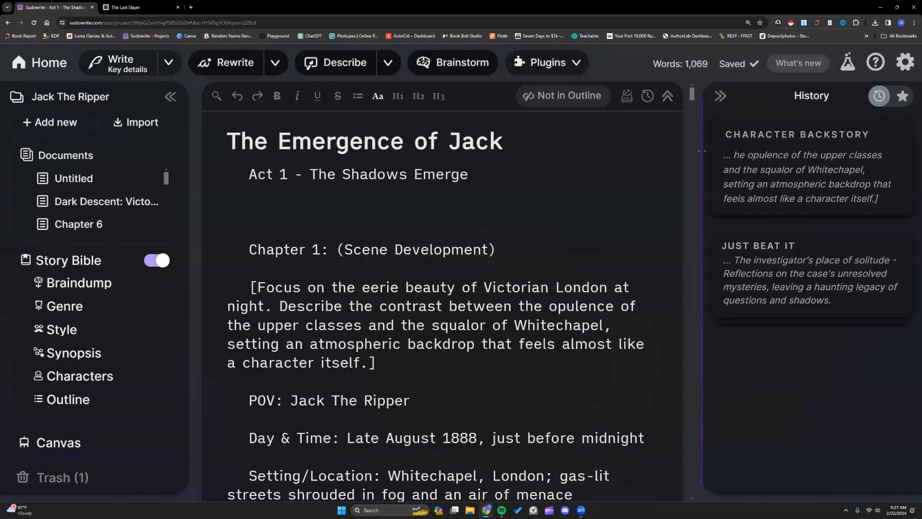
pyautogui.moveTo(699, 153); pyautogui.dragTo(365, 154)
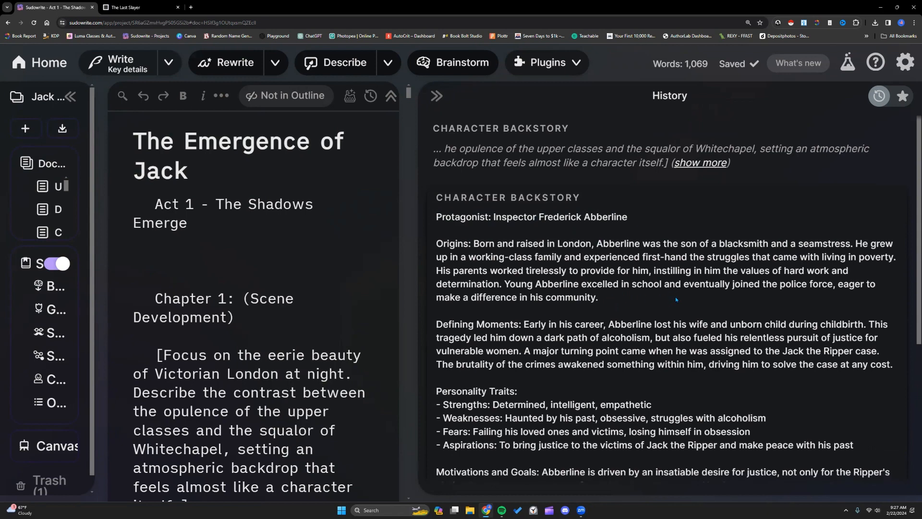
# Step: Read the generated protagonist and antagonist backstories, highlighting the protagonist's motivations and goals and the antagonist's weaknesses
pyautogui.scroll(-3, 674, 300)
pyautogui.scroll(-1, 674, 297)
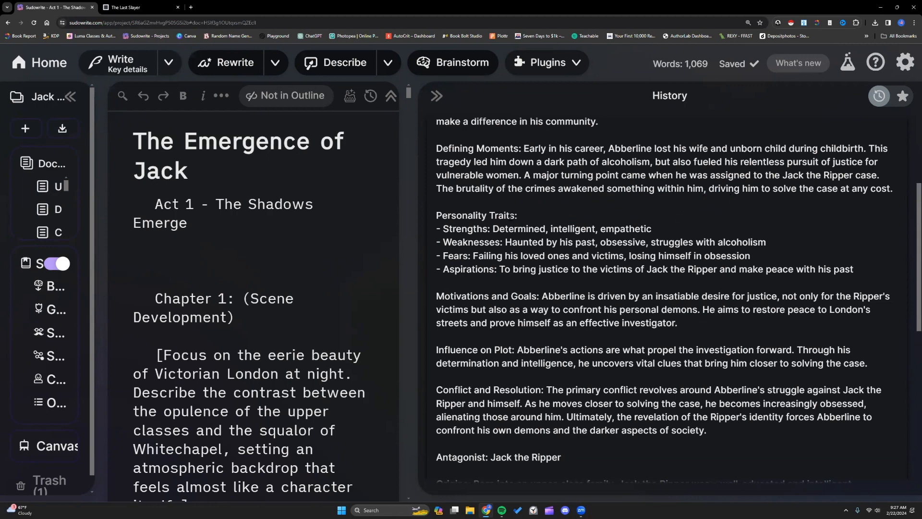
pyautogui.scroll(-1, 501, 204)
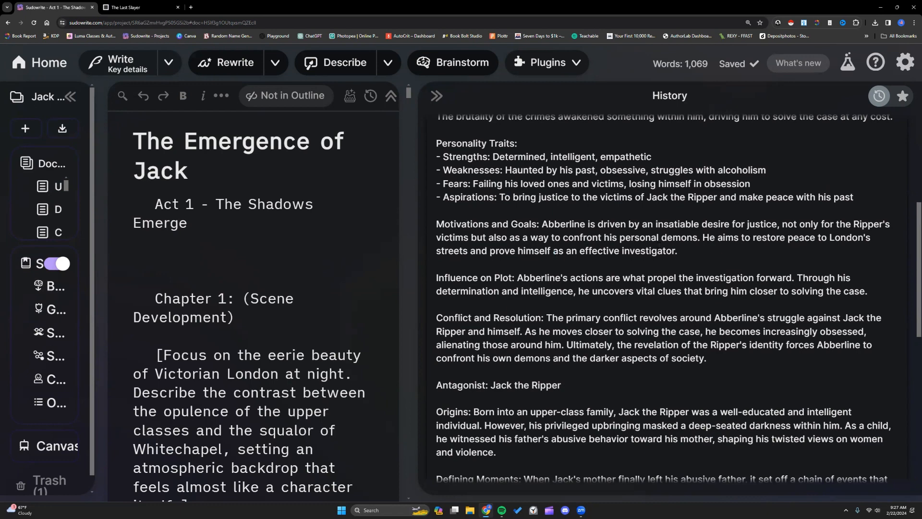
pyautogui.moveTo(543, 223); pyautogui.dragTo(679, 251)
pyautogui.click(688, 250)
pyautogui.scroll(-3, 687, 250)
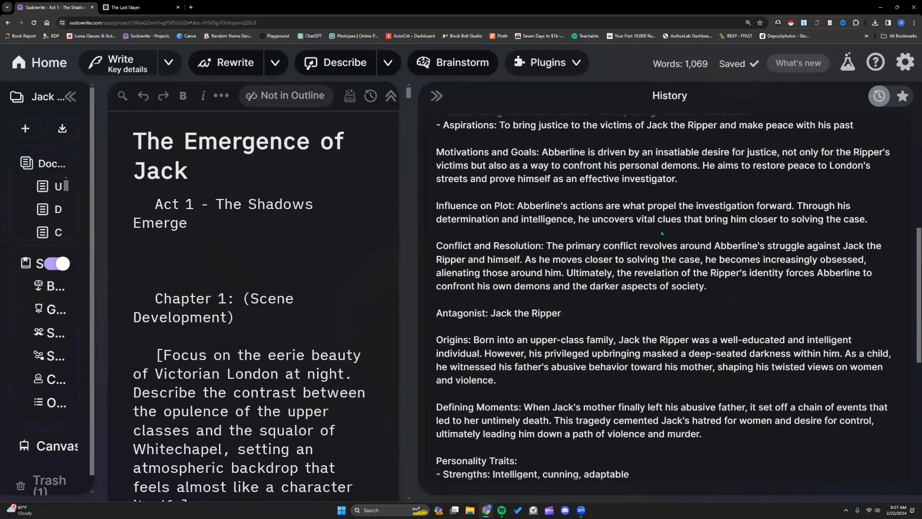
pyautogui.scroll(-5, 638, 235)
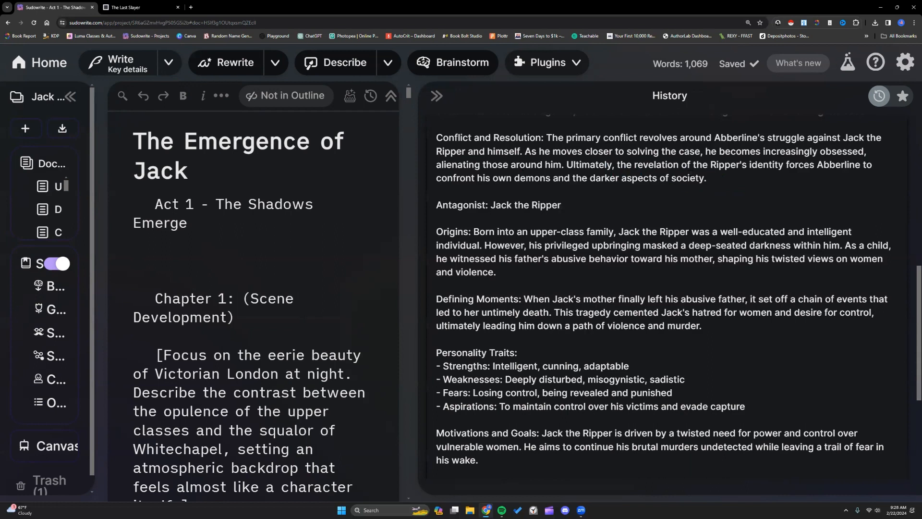
pyautogui.scroll(-2, 644, 203)
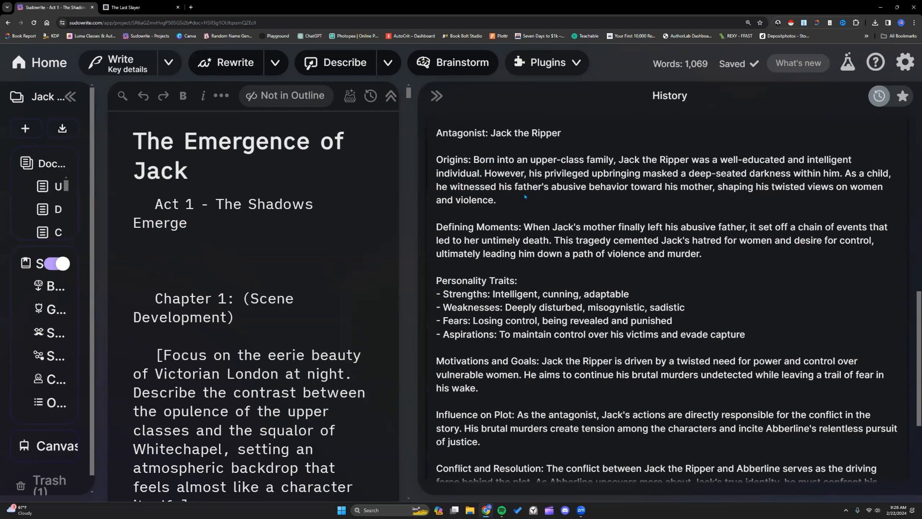
pyautogui.scroll(-3, 646, 191)
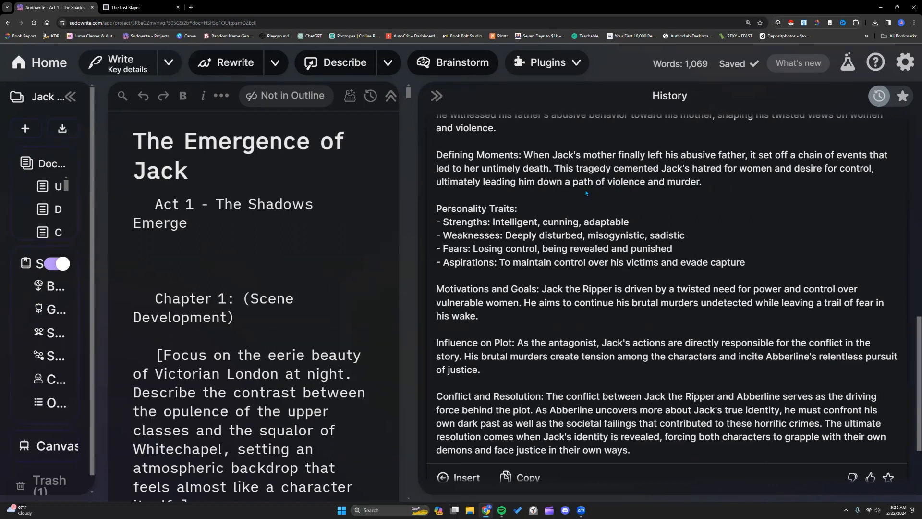
pyautogui.scroll(-2, 579, 195)
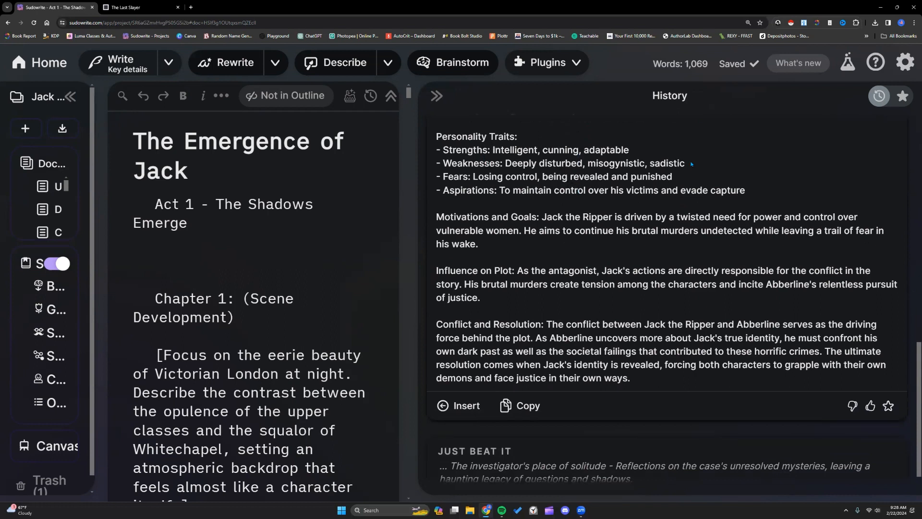
pyautogui.moveTo(691, 164); pyautogui.dragTo(495, 163)
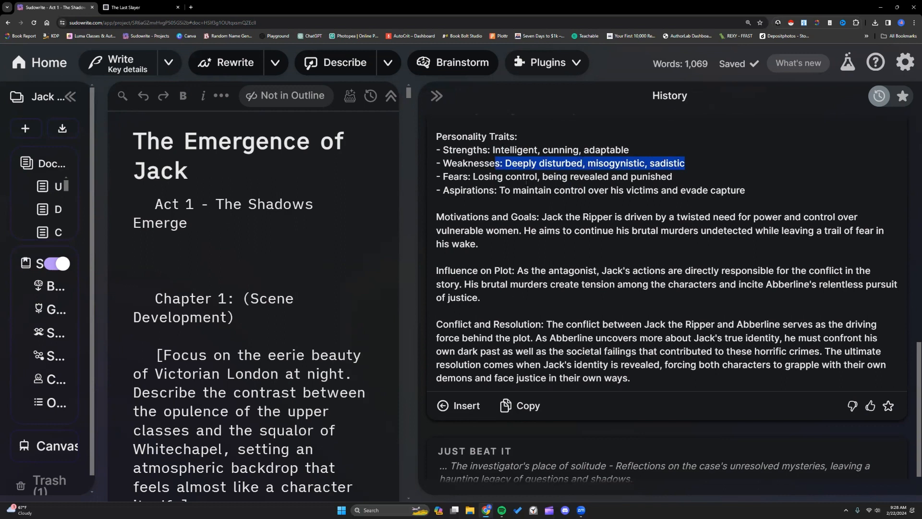
# Step: Review the rest of the antagonist's generated backstory, including plot influence and conflict, and return to the beginning of the result
pyautogui.click(555, 202)
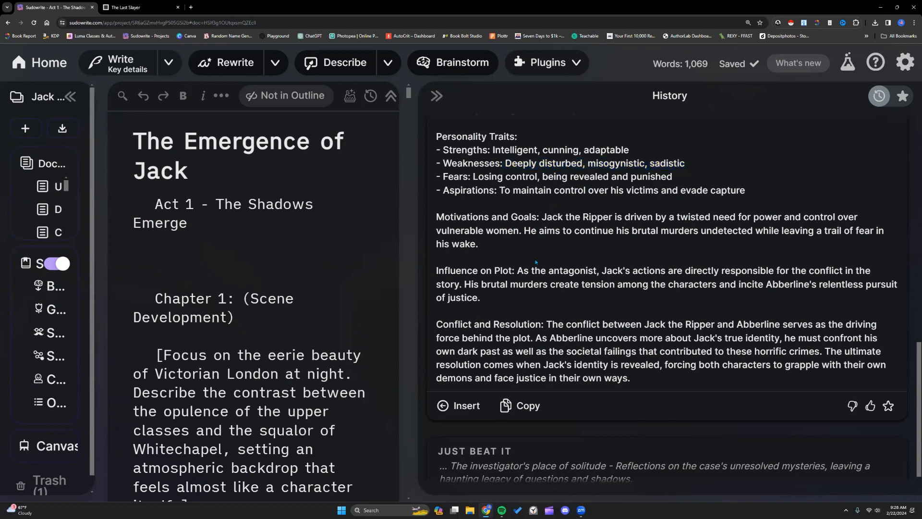
pyautogui.scroll(-1, 536, 262)
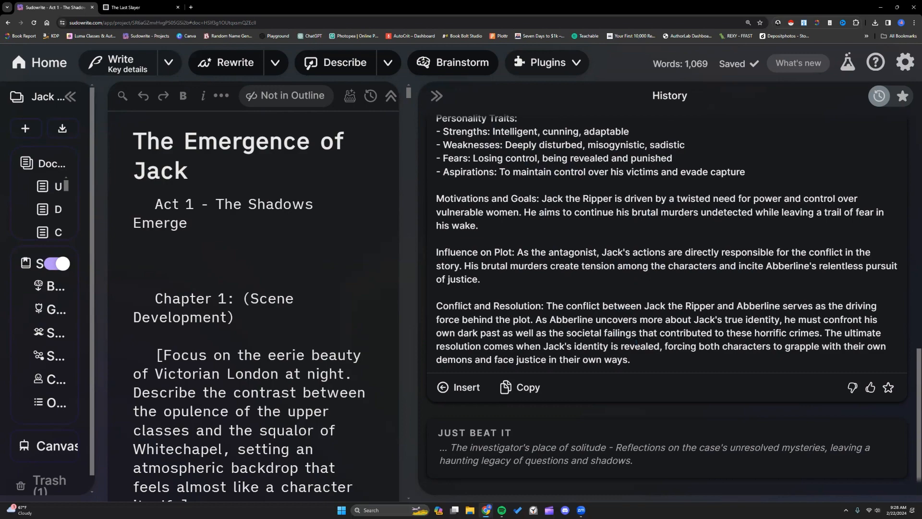
pyautogui.scroll(15, 636, 341)
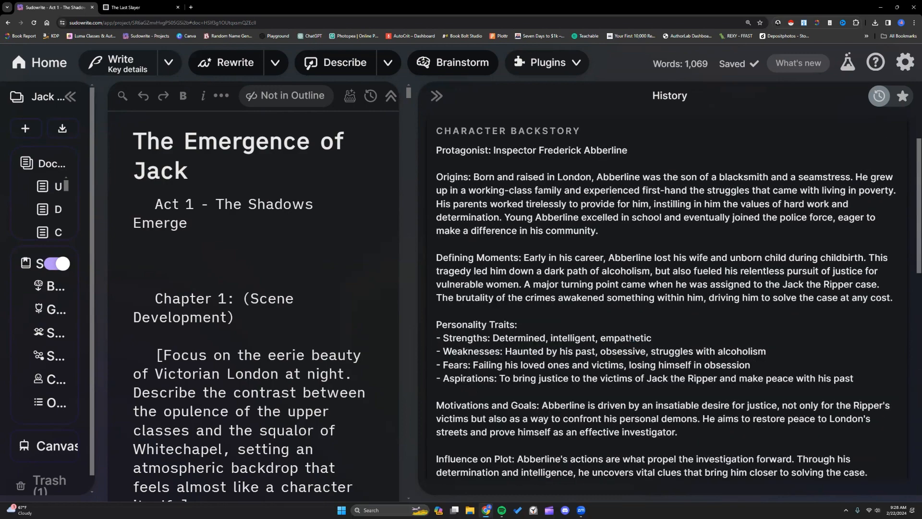
pyautogui.scroll(2, 482, 279)
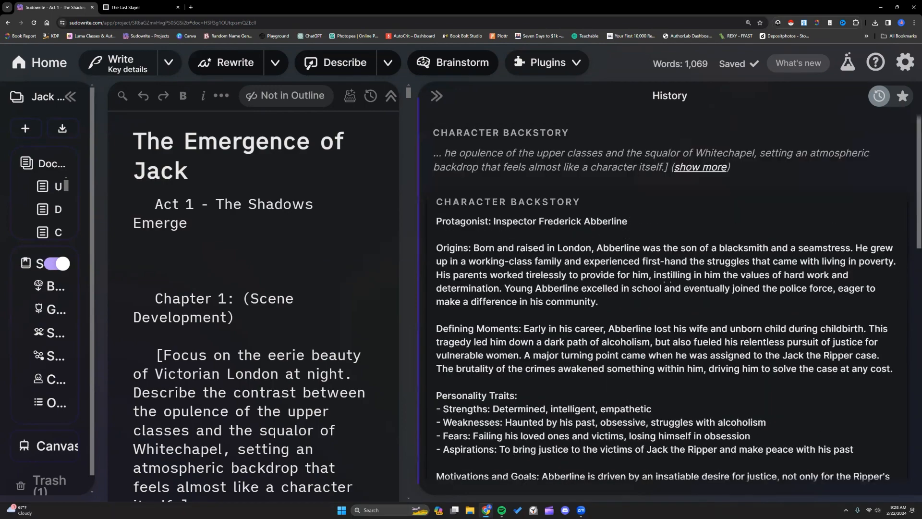
# Step: Find the Villain Creator among your own plugins in the plugin directory and read its description page
pyautogui.click(576, 65)
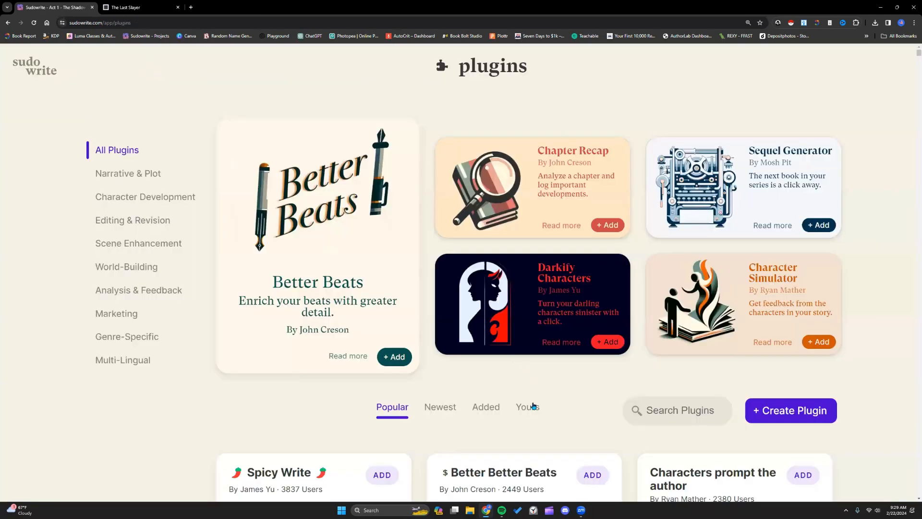
pyautogui.click(533, 406)
pyautogui.scroll(-2, 494, 344)
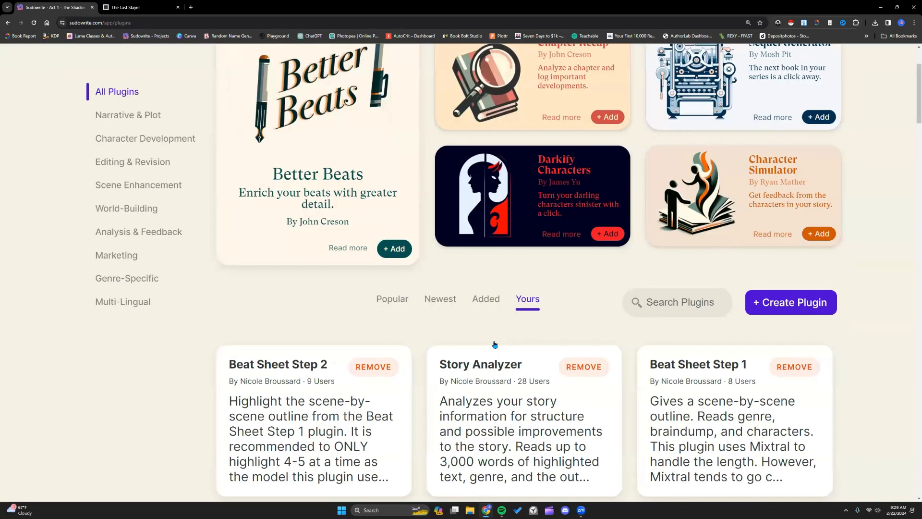
pyautogui.scroll(-7, 494, 344)
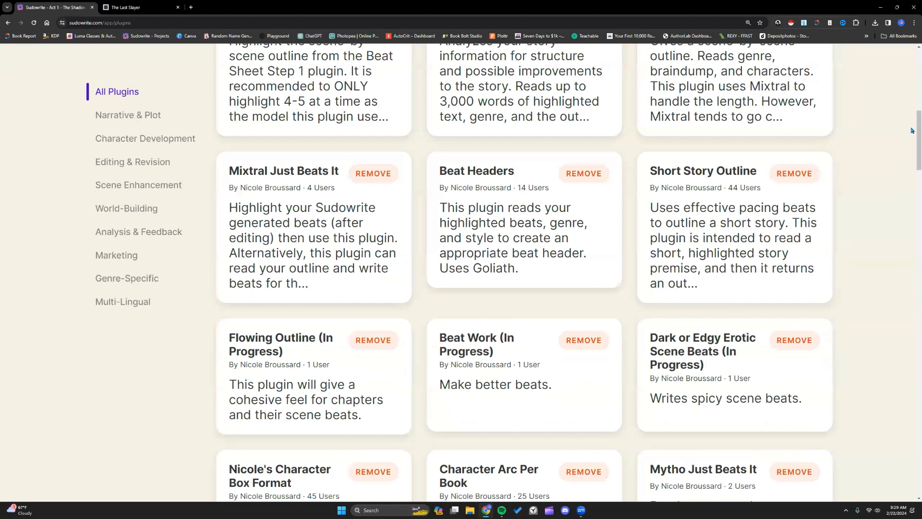
pyautogui.scroll(-9, 912, 302)
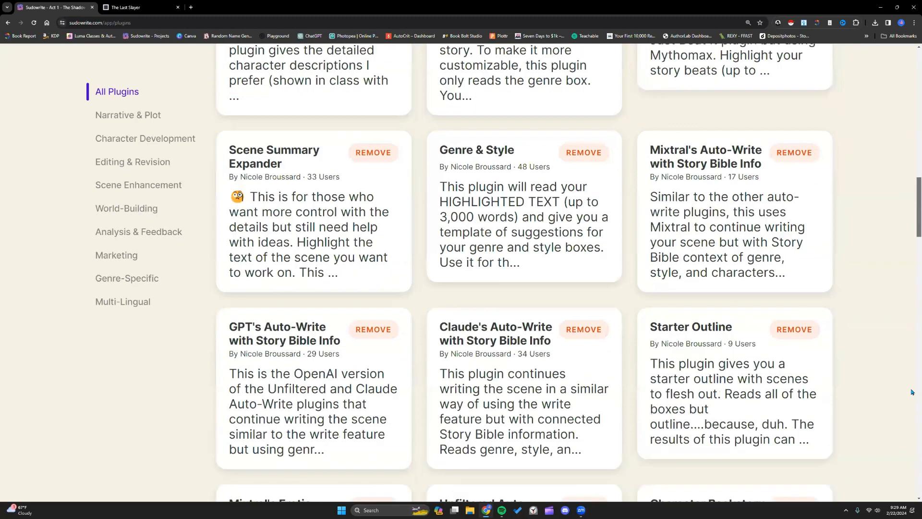
pyautogui.scroll(-10, 912, 391)
pyautogui.click(729, 332)
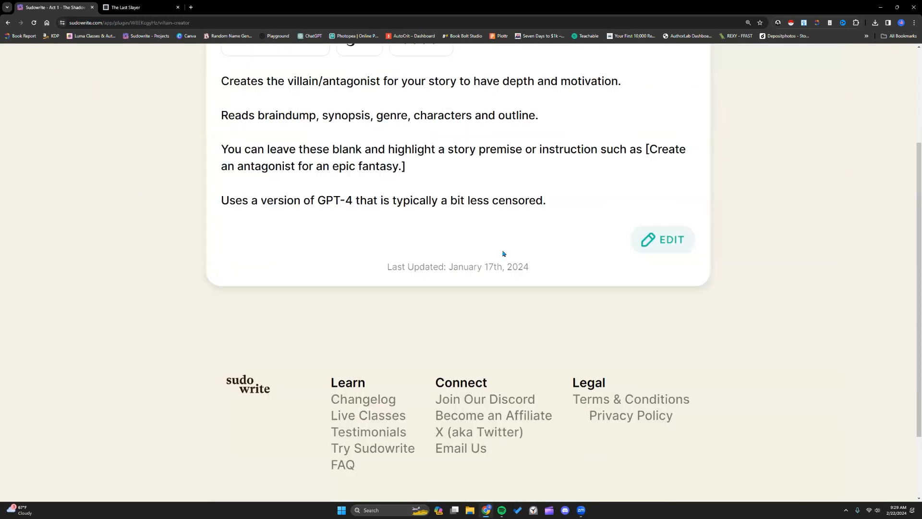
pyautogui.scroll(2, 325, 200)
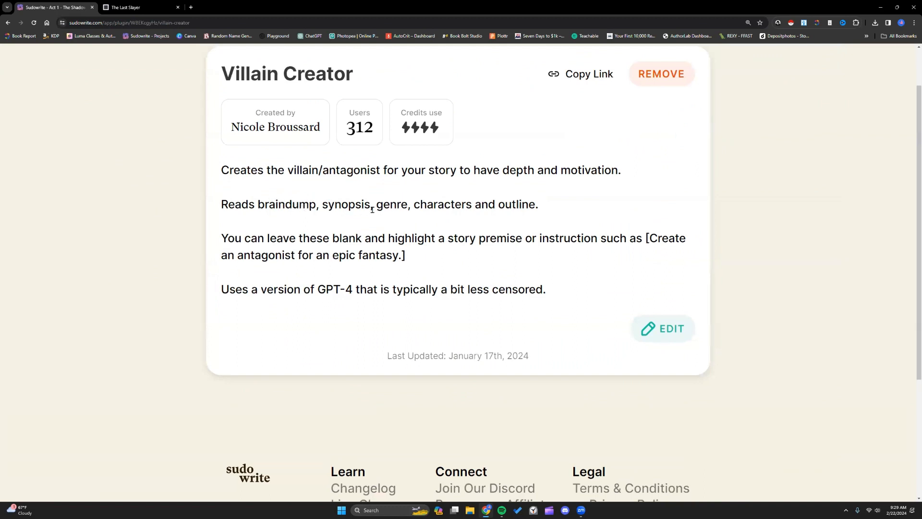
pyautogui.scroll(1, 506, 206)
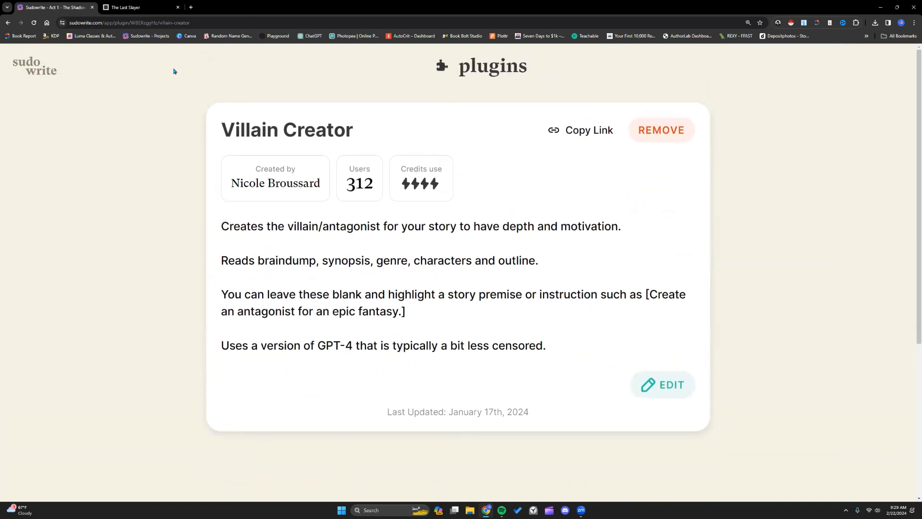
# Step: Reopen the Jack The Ripper project, run the Villain Creator plugin on the open document and widen the history area
pyautogui.click(41, 59)
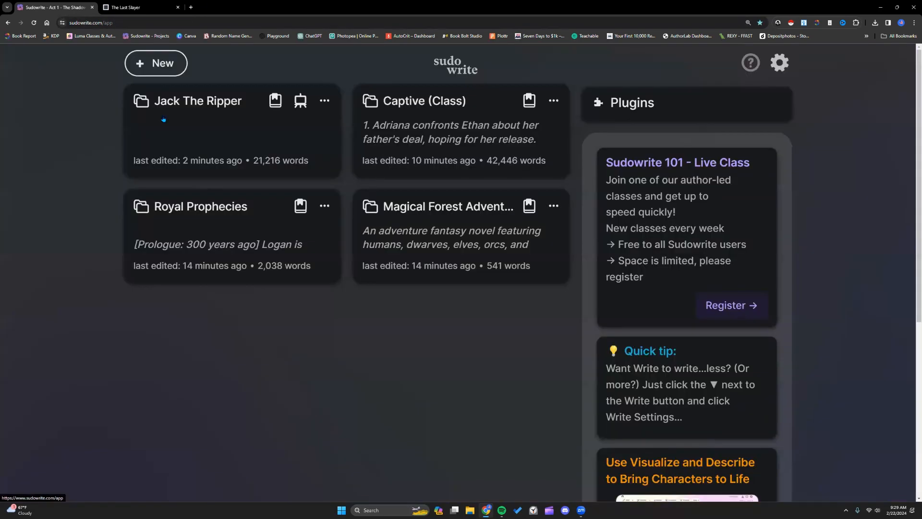
pyautogui.click(263, 142)
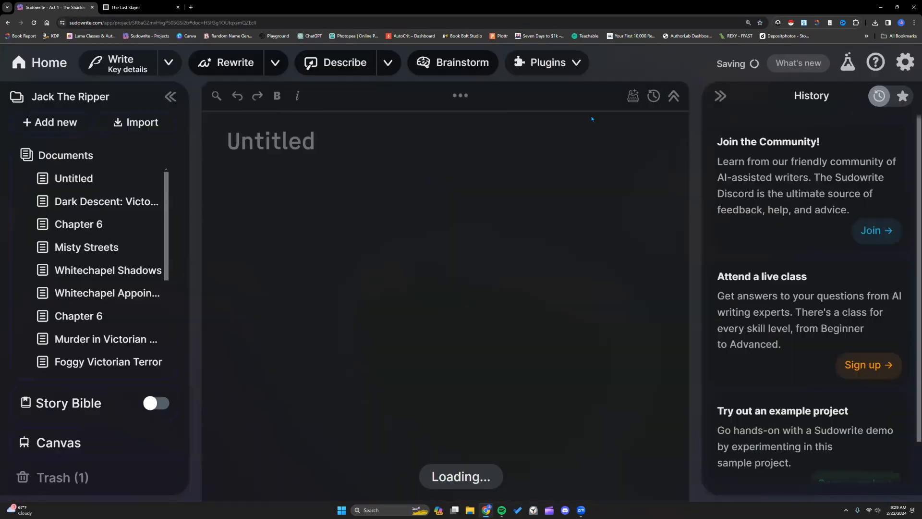
pyautogui.click(577, 66)
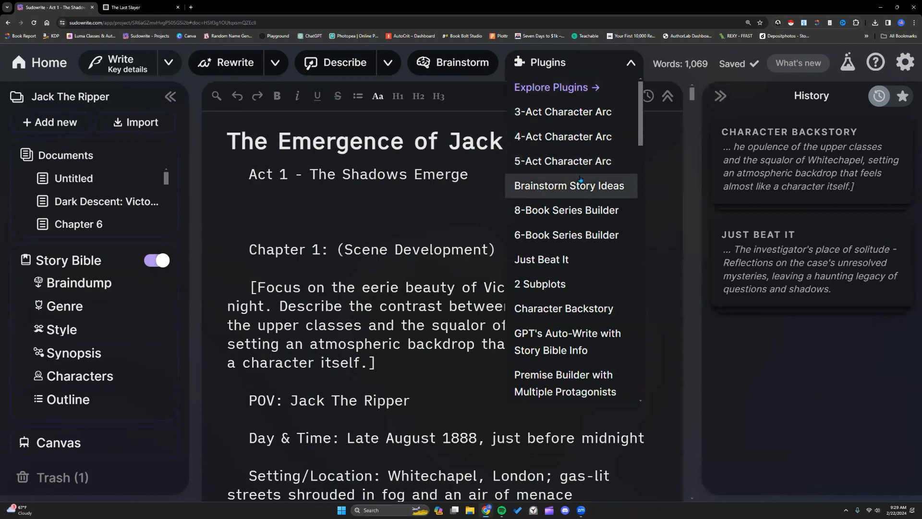
pyautogui.scroll(-10, 581, 179)
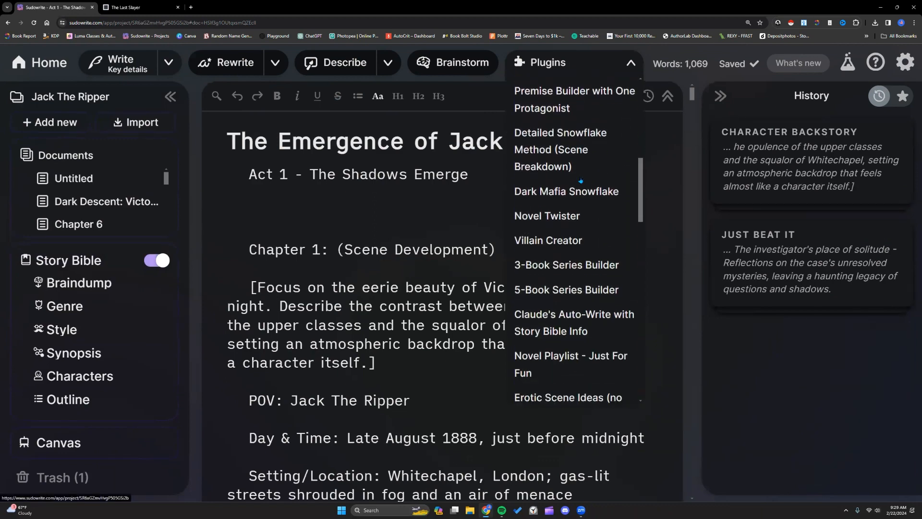
pyautogui.scroll(-1, 580, 180)
pyautogui.click(576, 201)
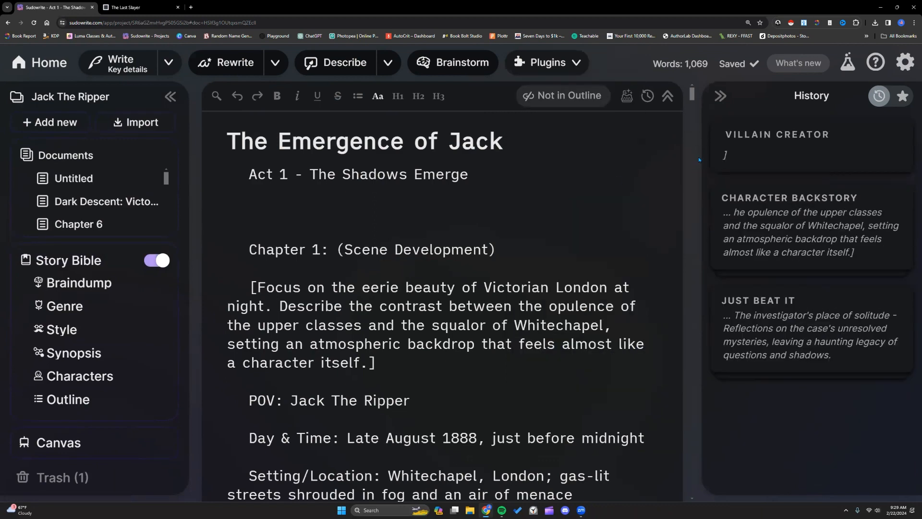
pyautogui.moveTo(698, 157); pyautogui.dragTo(367, 174)
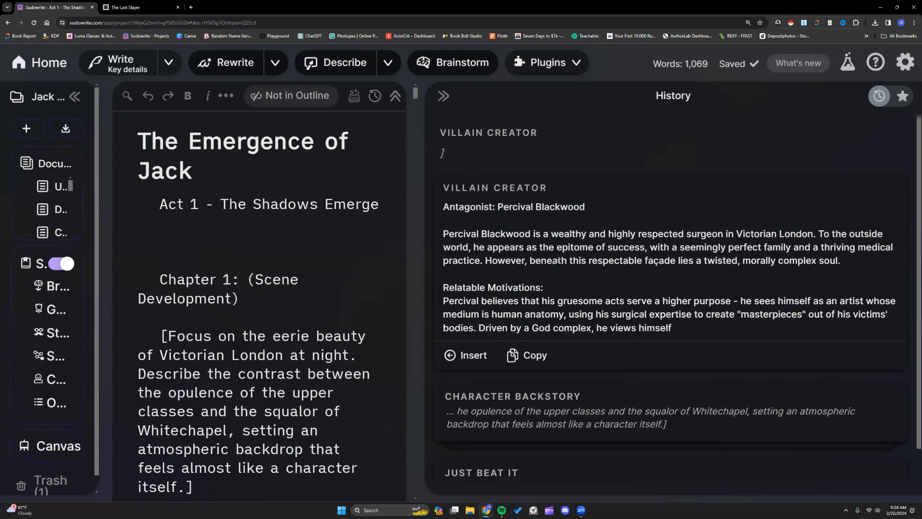
# Step: Read the generated villain profile from the relatable motivations through moral complexity, vulnerability, evolution, competence and dialogue
pyautogui.scroll(-1, 558, 260)
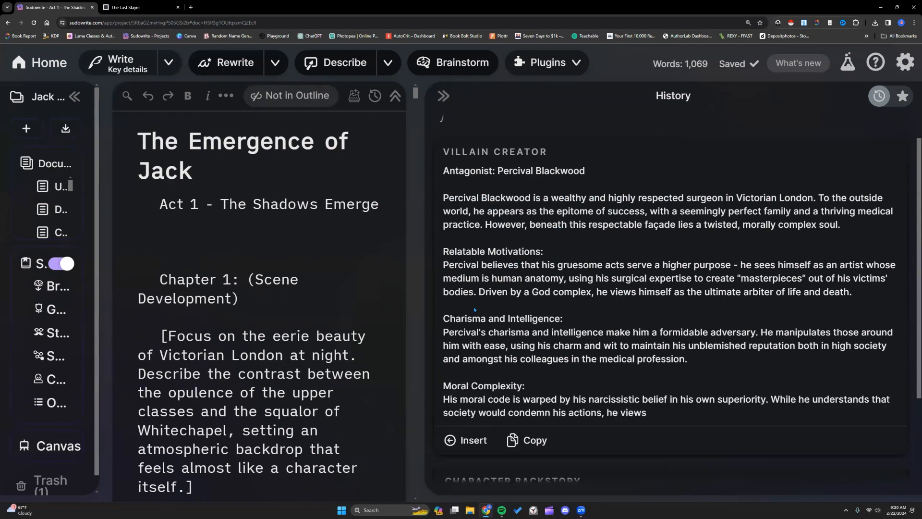
pyautogui.scroll(-2, 474, 306)
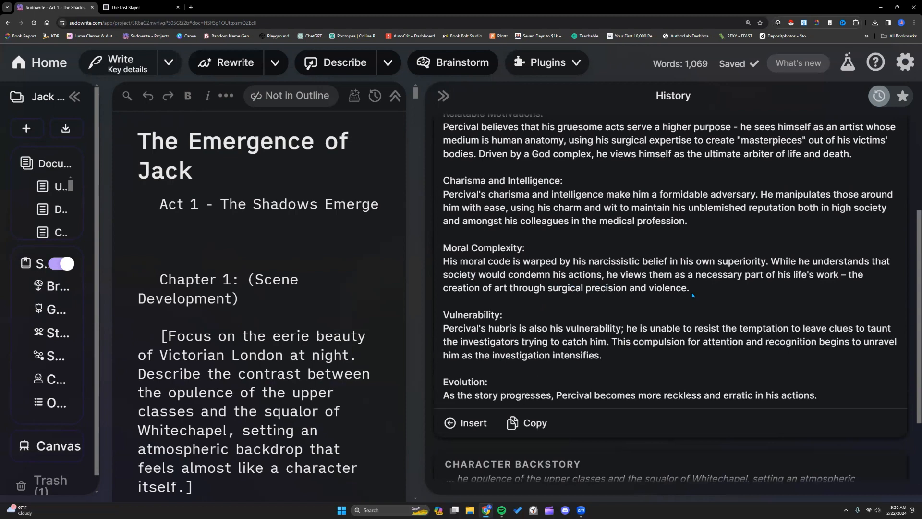
pyautogui.scroll(-2, 543, 301)
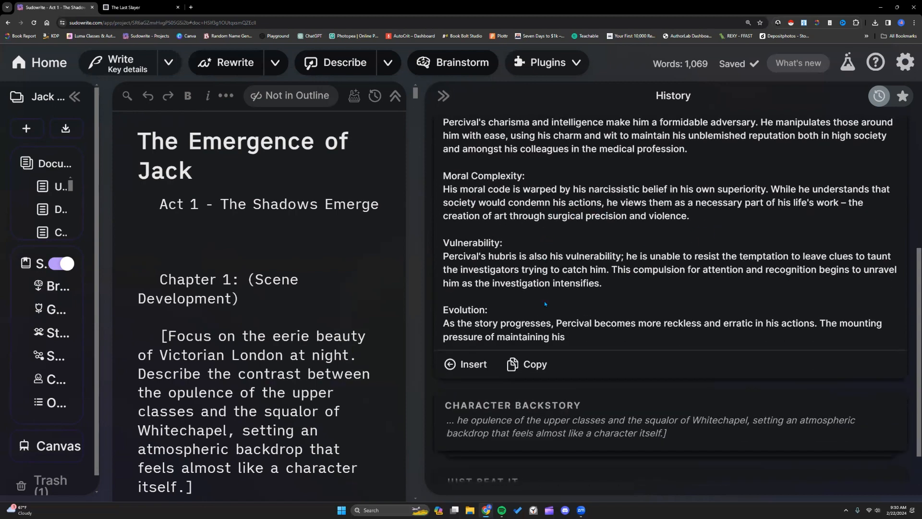
pyautogui.scroll(-1, 543, 300)
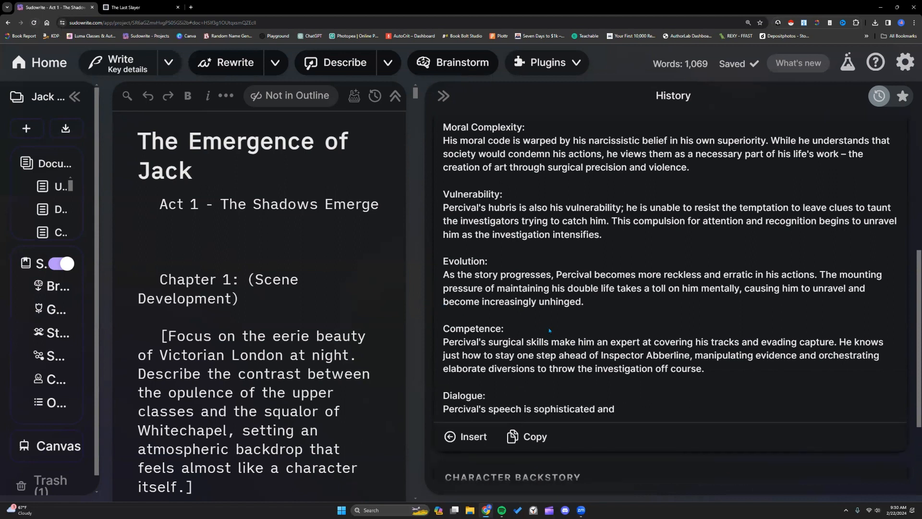
pyautogui.scroll(-1, 548, 327)
pyautogui.scroll(-1, 548, 327)
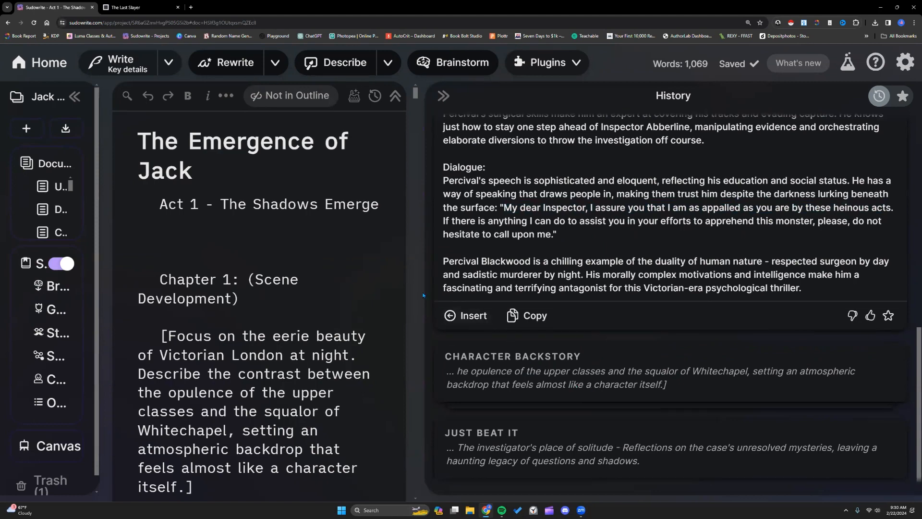
# Step: Narrow the history area, widen the project sidebar and copy the Jack The Ripper entry from the Story Bible's Characters
pyautogui.moveTo(425, 291); pyautogui.dragTo(641, 276)
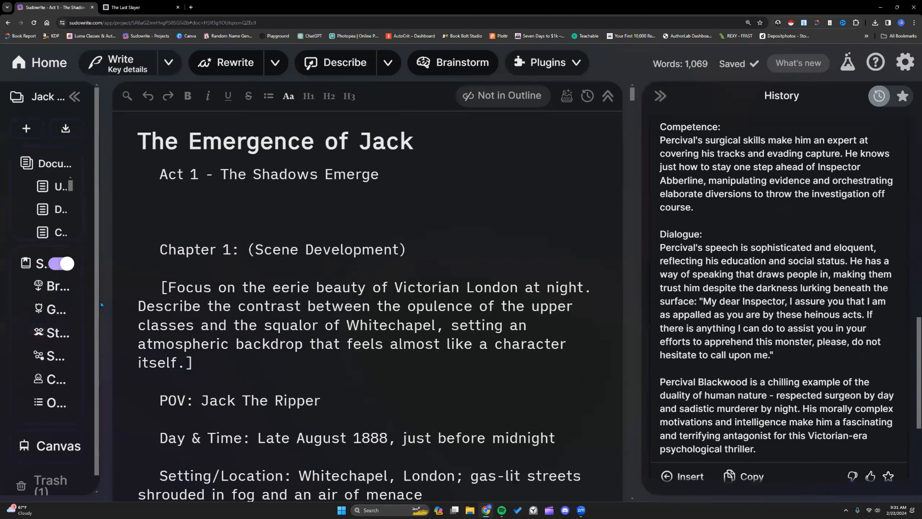
pyautogui.moveTo(99, 301); pyautogui.dragTo(198, 299)
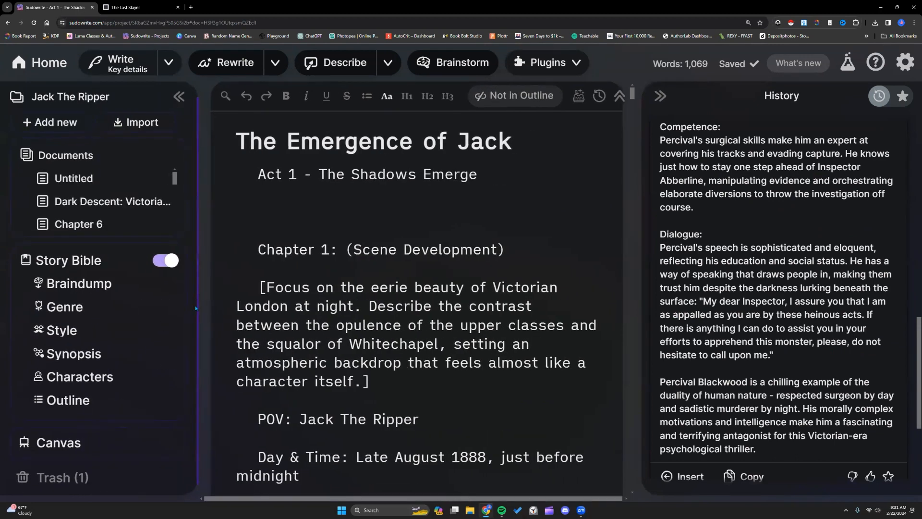
pyautogui.click(98, 379)
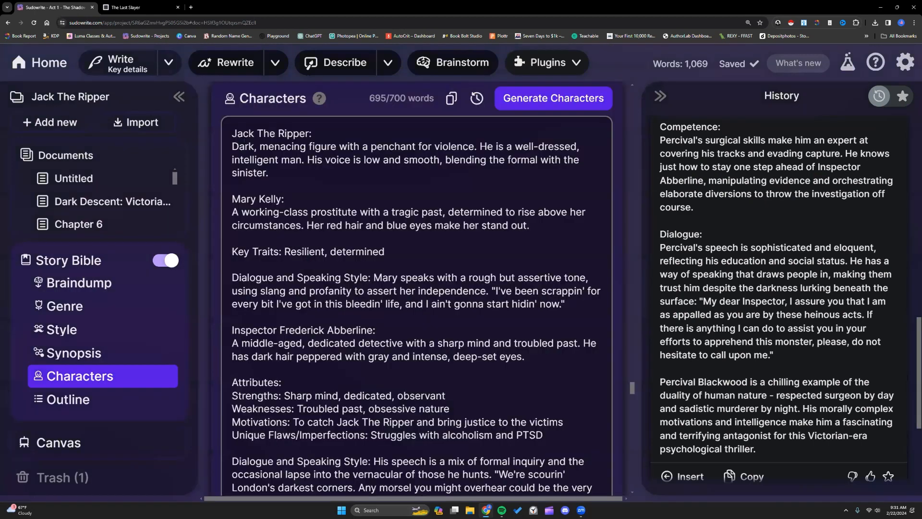
pyautogui.tripleClick(289, 168)
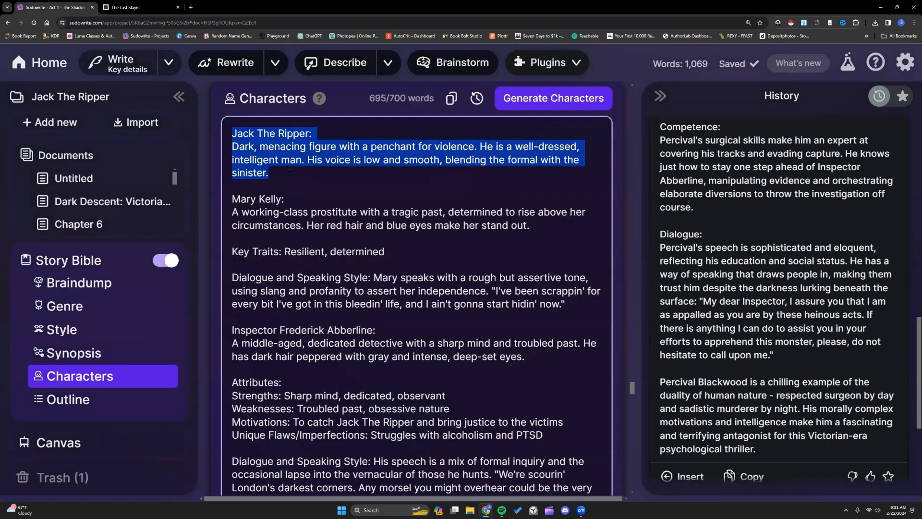
pyautogui.rightClick(289, 151)
pyautogui.click(308, 187)
# Step: Go back to The Emergence of Jack document, add a blank document and paste the copied Jack The Ripper description into it
pyautogui.moveTo(144, 225)
pyautogui.scroll(-5, 171, 247)
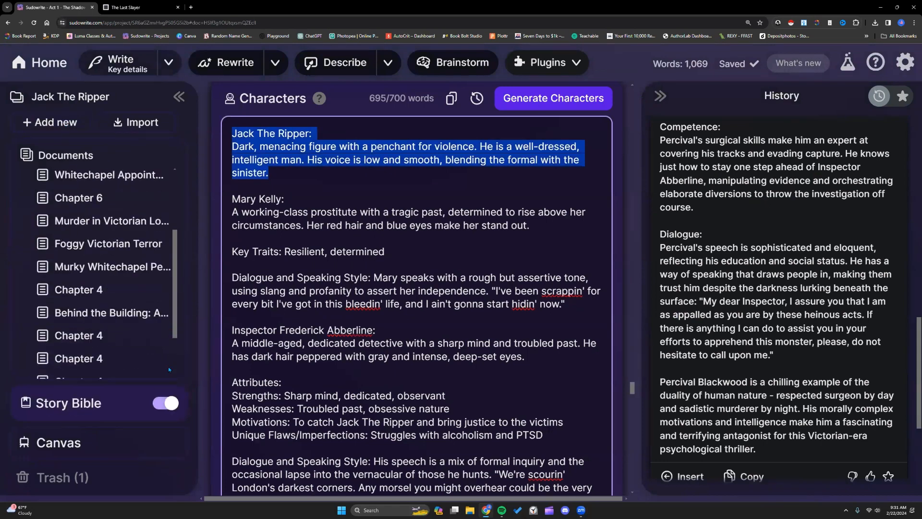
pyautogui.click(112, 362)
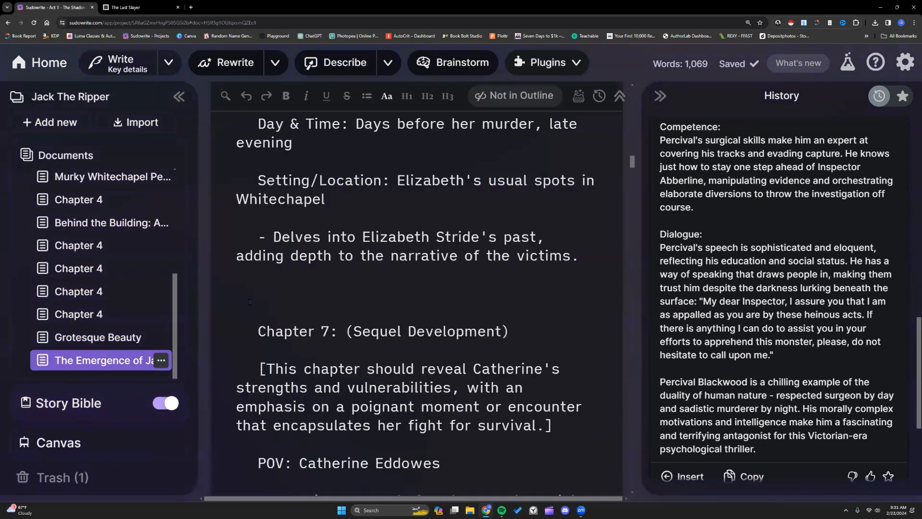
pyautogui.scroll(-7, 544, 169)
pyautogui.click(48, 124)
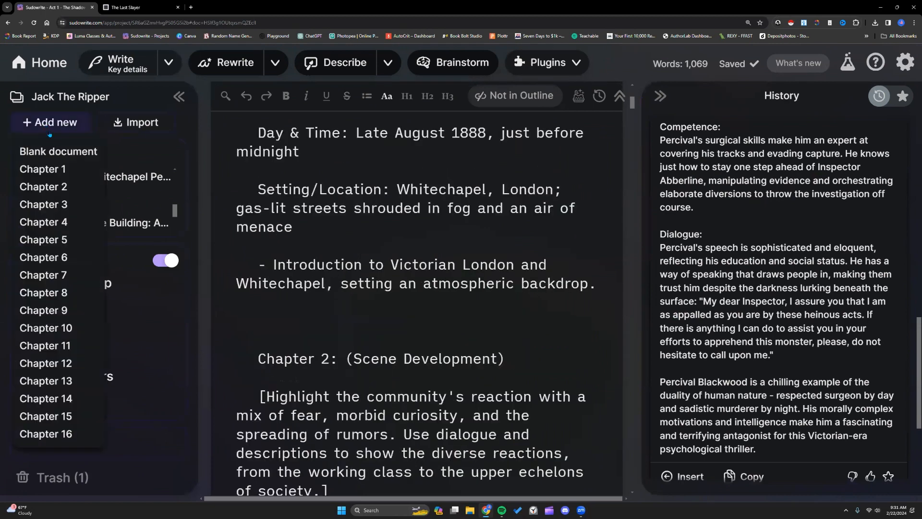
pyautogui.click(52, 153)
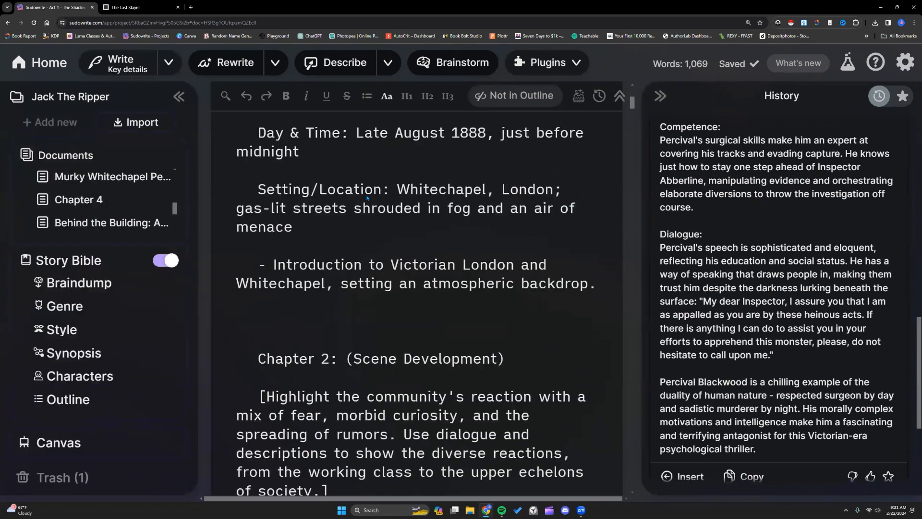
pyautogui.rightClick(288, 171)
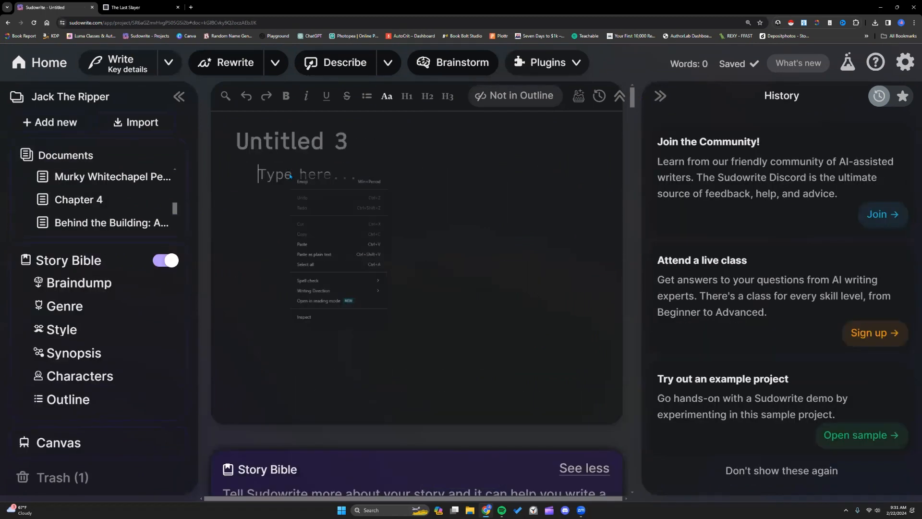
pyautogui.click(308, 231)
# Step: Highlight the whole pasted Jack The Ripper description, run the Villain Creator plugin on it and widen the history area
pyautogui.moveTo(259, 174); pyautogui.dragTo(456, 268)
pyautogui.click(580, 63)
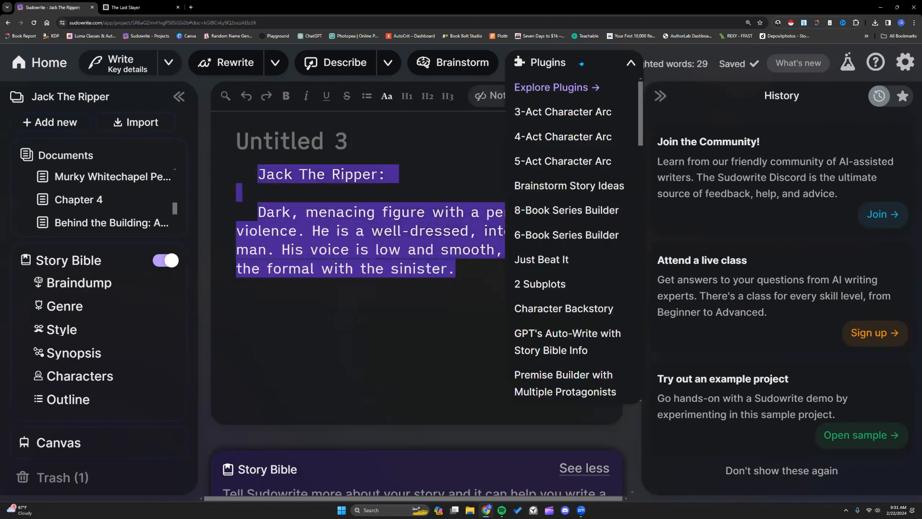
pyautogui.scroll(-2, 575, 161)
pyautogui.scroll(-7, 575, 165)
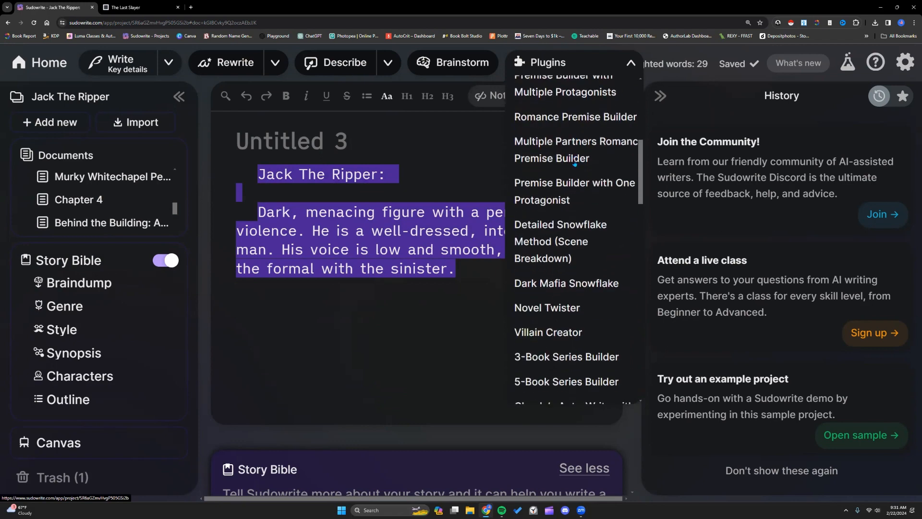
pyautogui.click(543, 154)
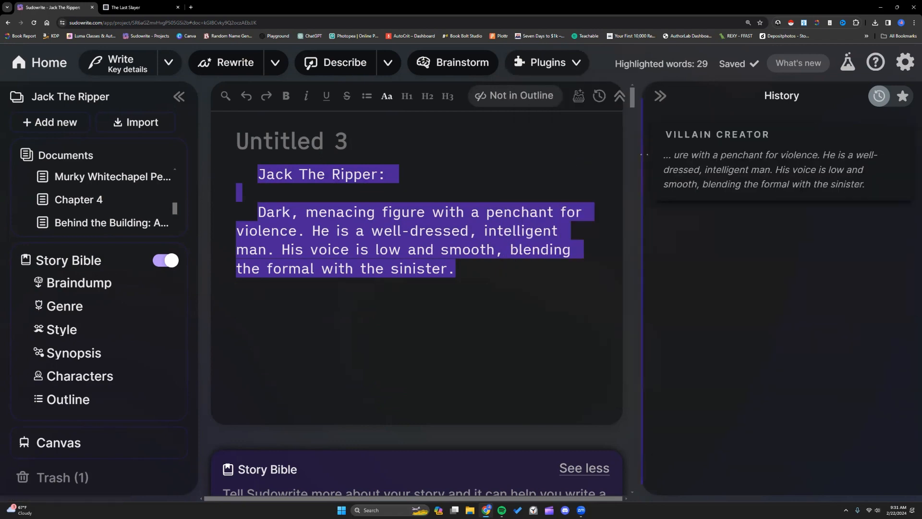
pyautogui.moveTo(641, 156); pyautogui.dragTo(436, 168)
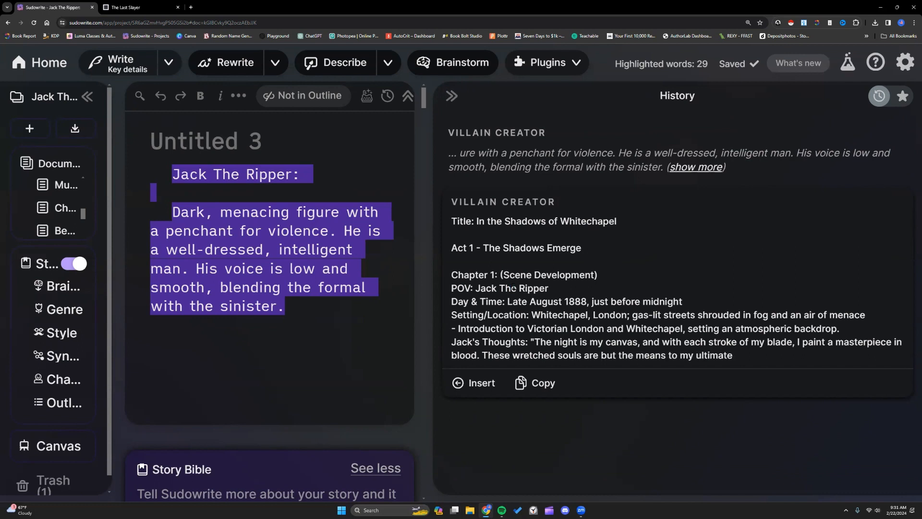
# Step: Reload the project, highlight the whole Jack The Ripper description, run the Villain Creator plugin on it again and widen the history area
pyautogui.click(33, 22)
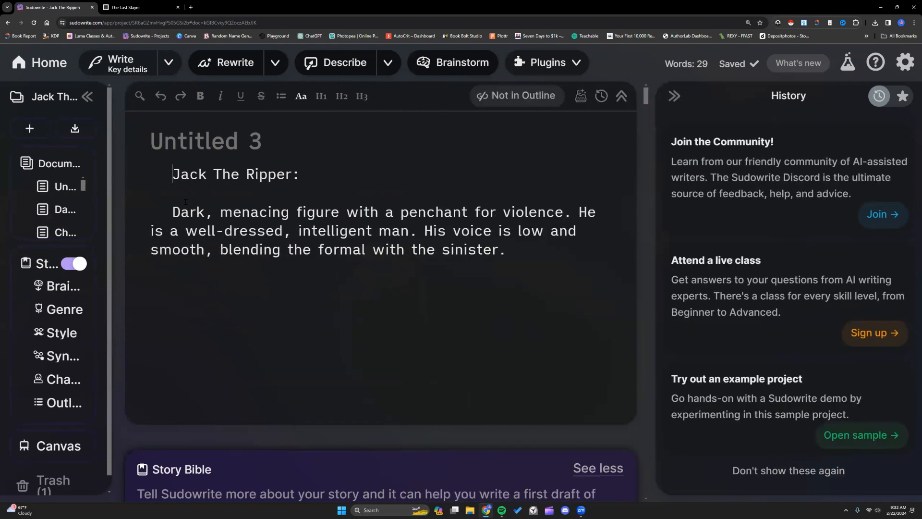
pyautogui.moveTo(172, 174); pyautogui.dragTo(507, 249)
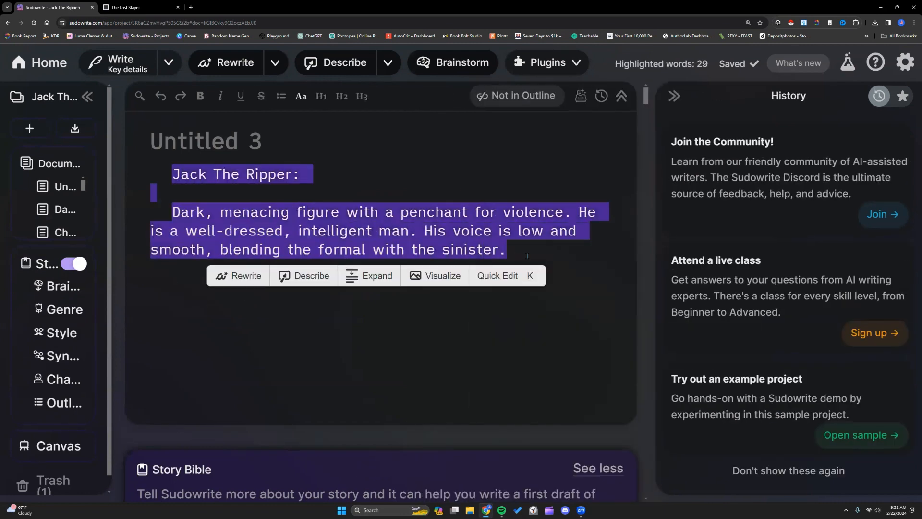
pyautogui.click(580, 62)
pyautogui.scroll(-10, 557, 235)
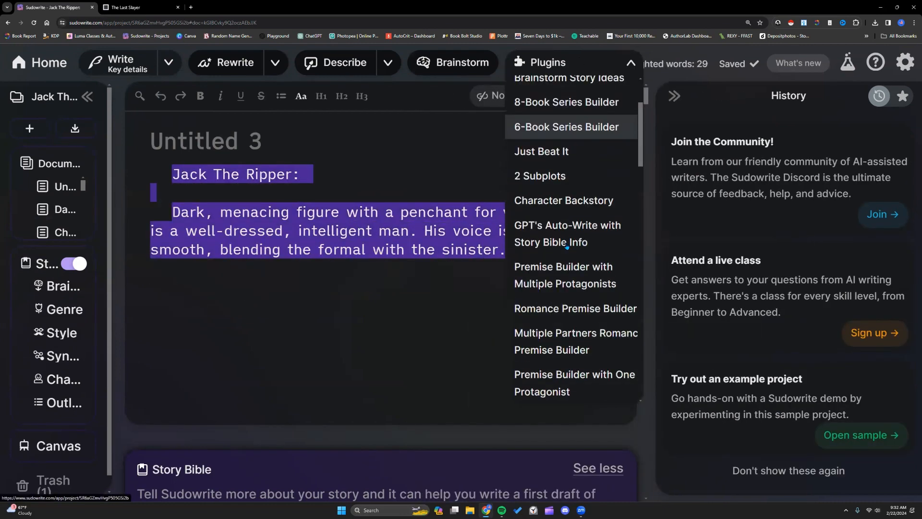
pyautogui.click(567, 240)
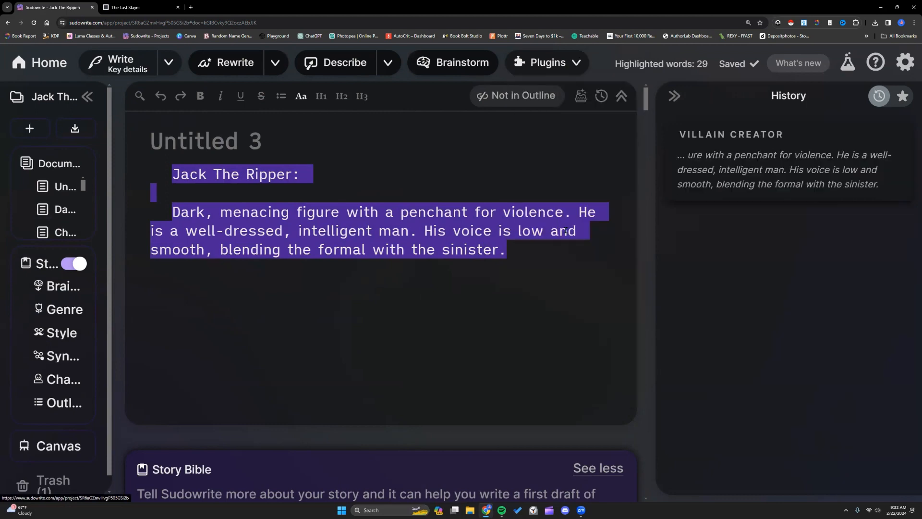
pyautogui.moveTo(654, 205); pyautogui.dragTo(487, 209)
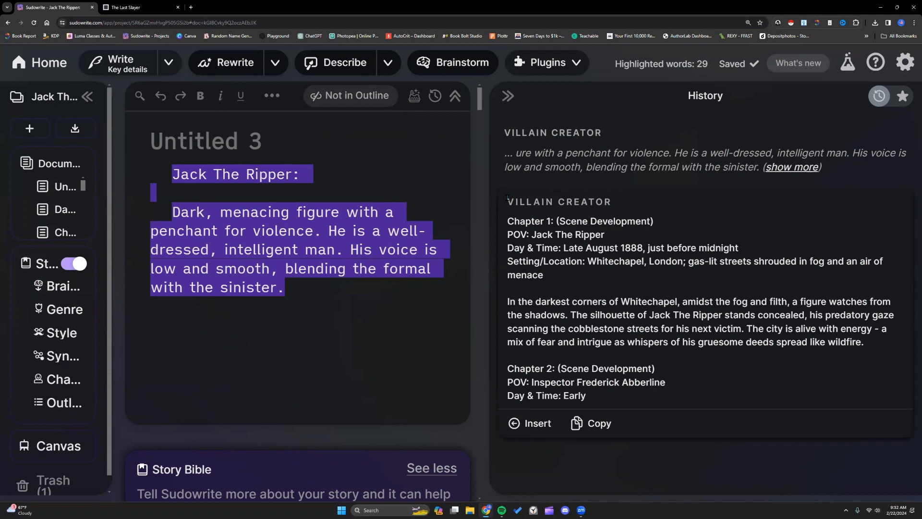
pyautogui.moveTo(506, 197); pyautogui.dragTo(606, 216)
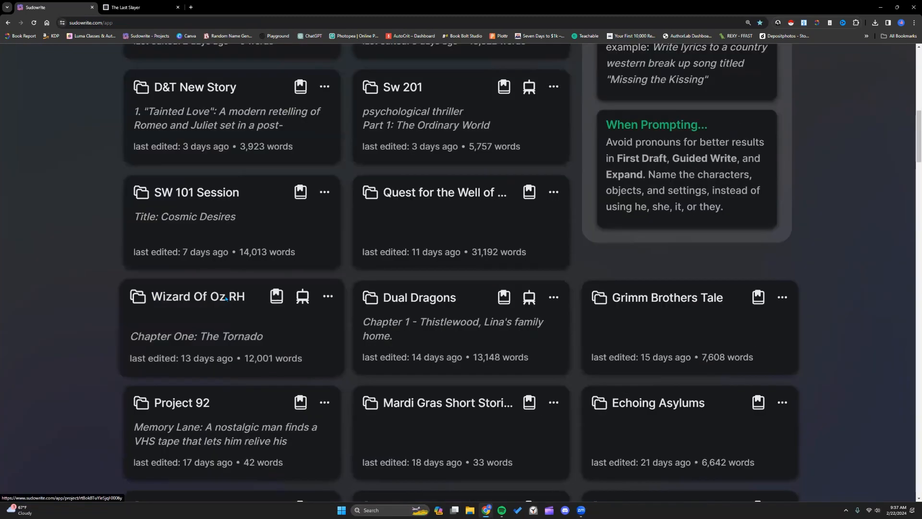
# Step: Open the Wizard Of Oz RH project, go to the plugin directory and view the Novel Playlist - Just For Fun plugin's page
pyautogui.click(150, 247)
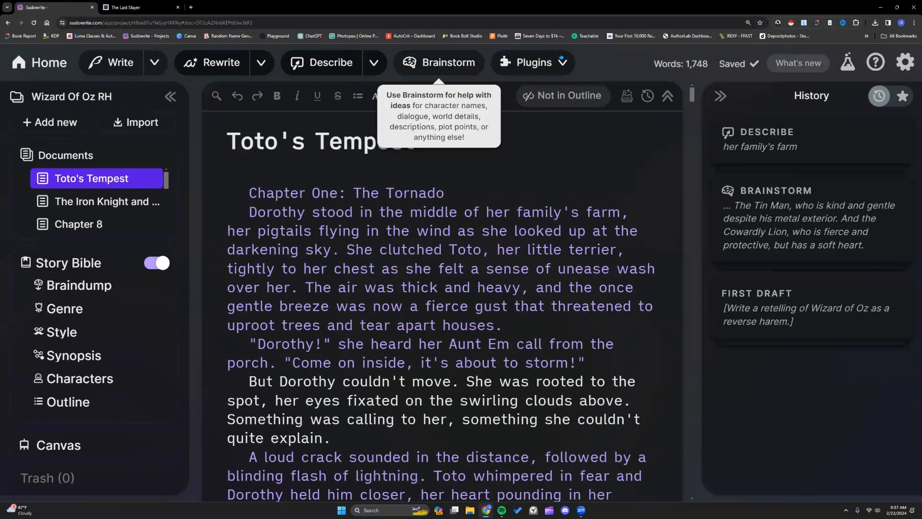
pyautogui.click(559, 62)
pyautogui.click(537, 87)
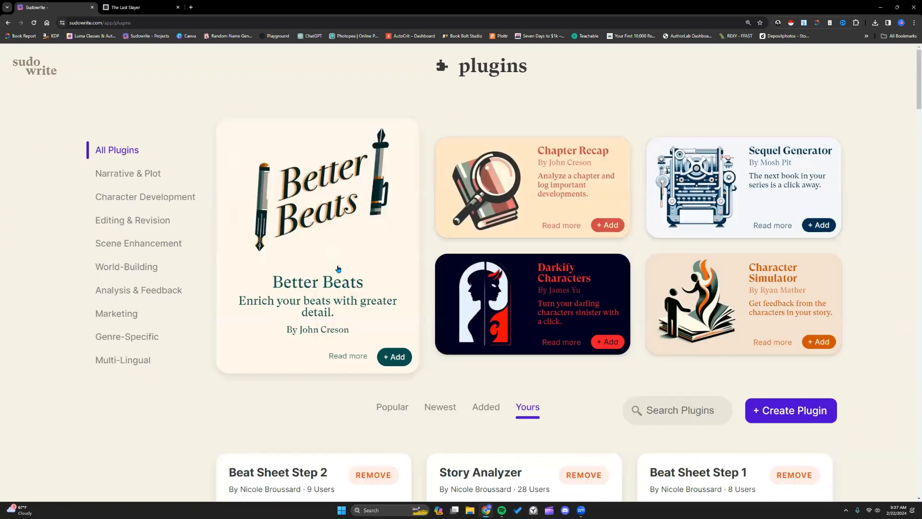
pyautogui.scroll(-10, 338, 269)
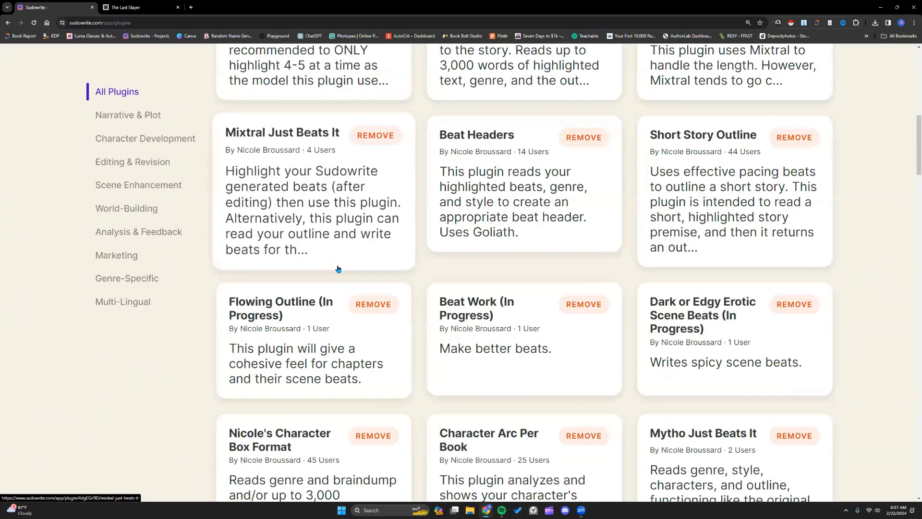
pyautogui.scroll(-10, 338, 269)
pyautogui.scroll(-10, 337, 269)
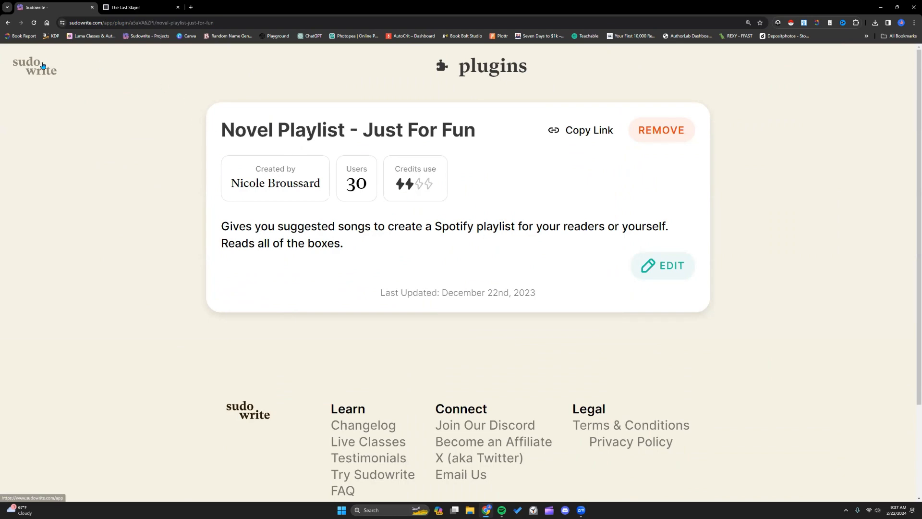
# Step: Return to the Wizard Of Oz RH project, run the Novel Playlist - Just For Fun plugin on Toto's Tempest and widen the history area
pyautogui.click(40, 66)
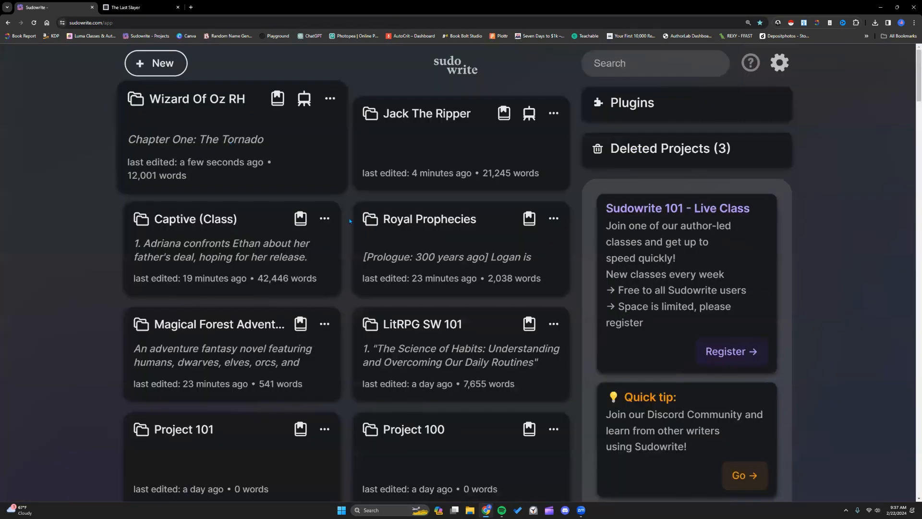
pyautogui.click(232, 143)
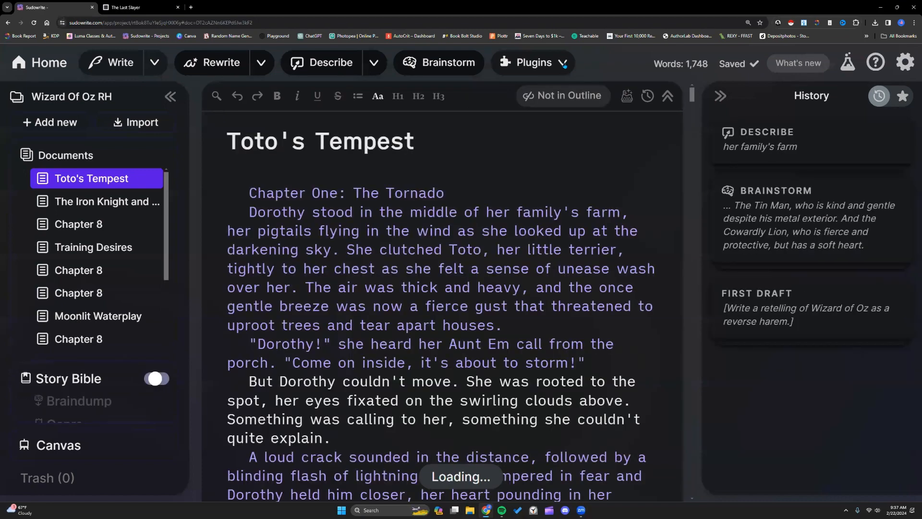
pyautogui.click(565, 65)
pyautogui.scroll(-10, 581, 231)
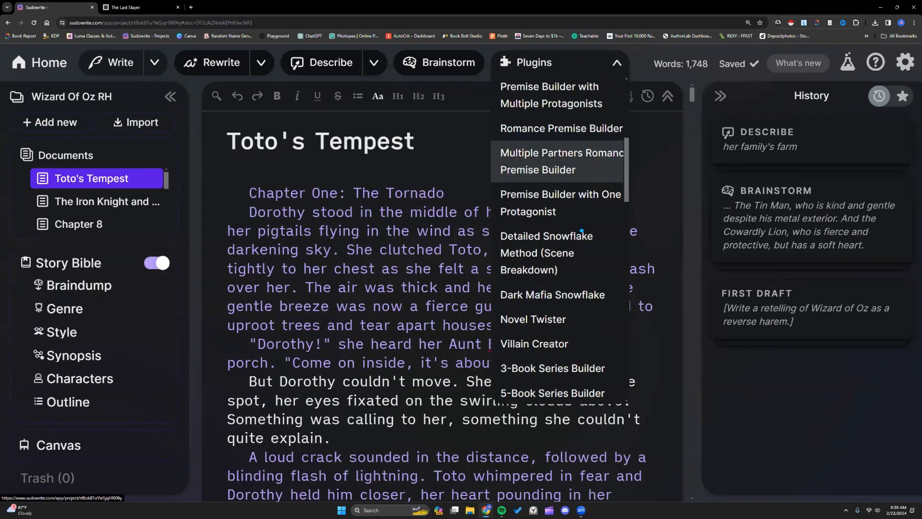
pyautogui.scroll(-1, 578, 224)
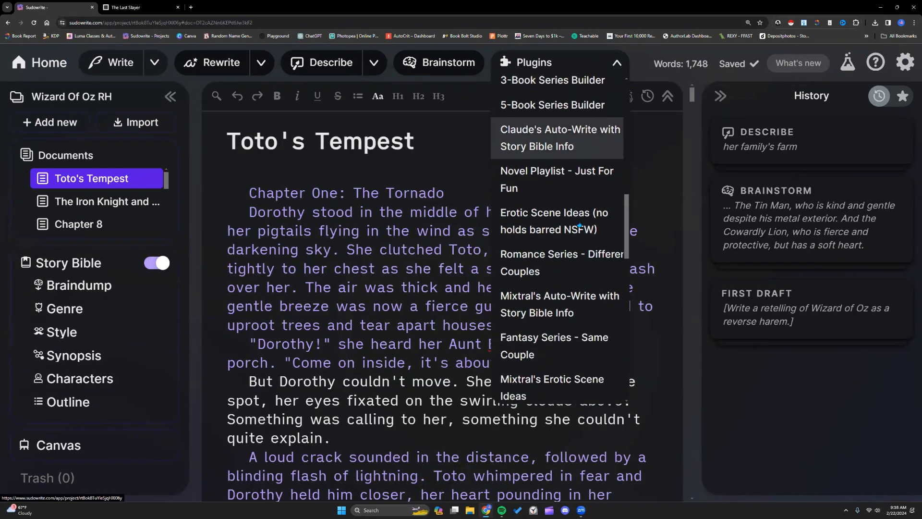
pyautogui.click(574, 178)
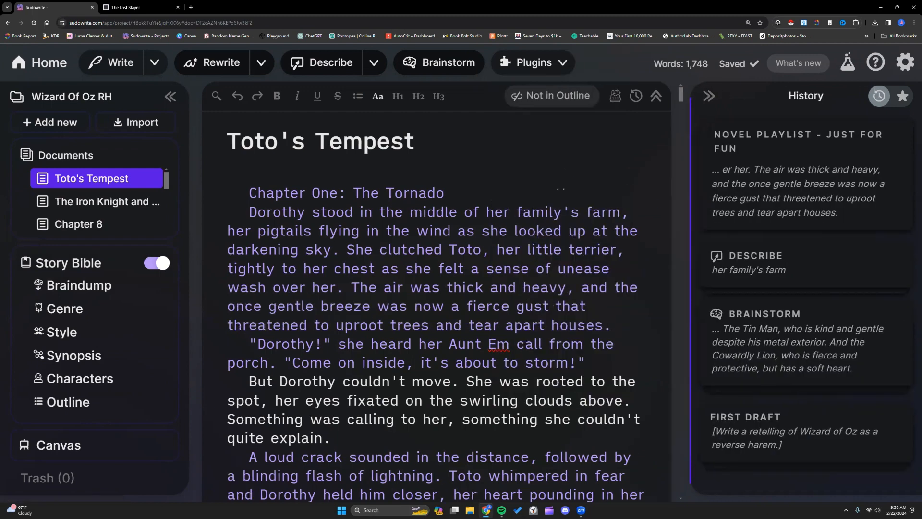
pyautogui.moveTo(700, 186); pyautogui.dragTo(568, 186)
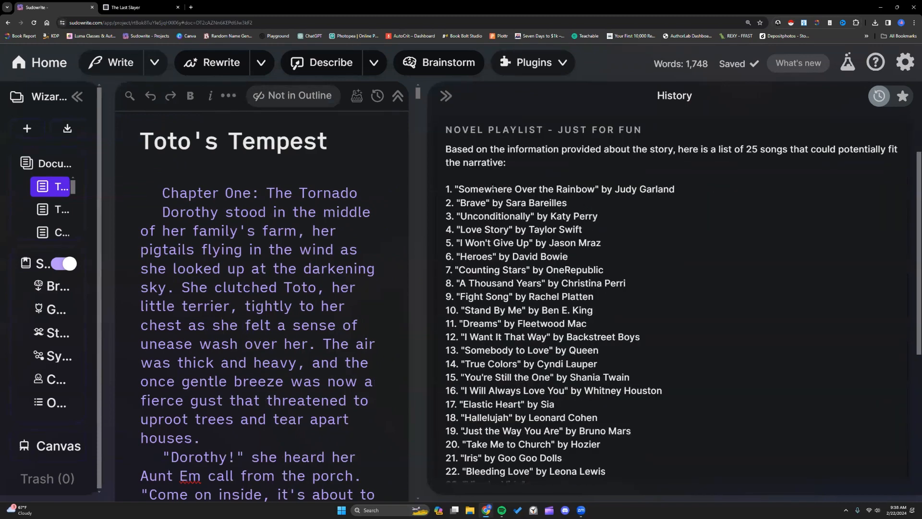
# Step: Read through the song playlist generated for Toto's Tempest, highlighting its first song while reviewing
pyautogui.moveTo(493, 188); pyautogui.dragTo(702, 191)
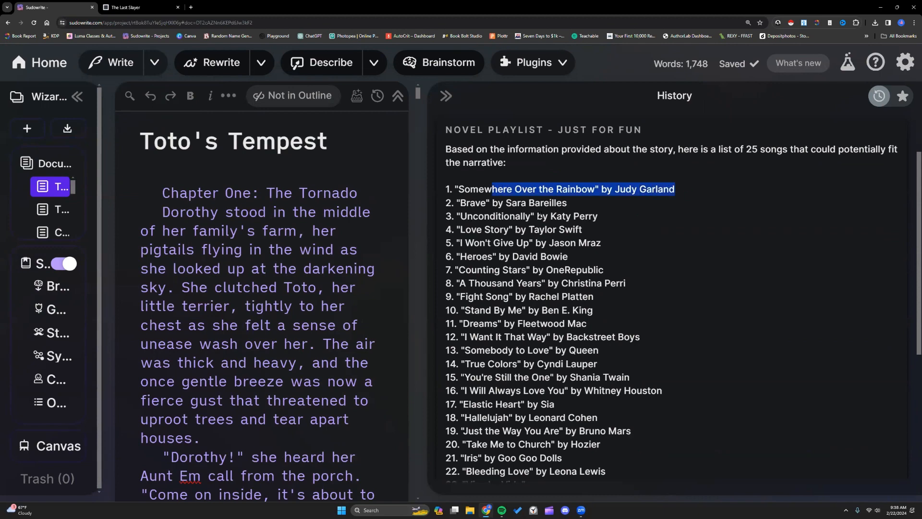
pyautogui.click(539, 215)
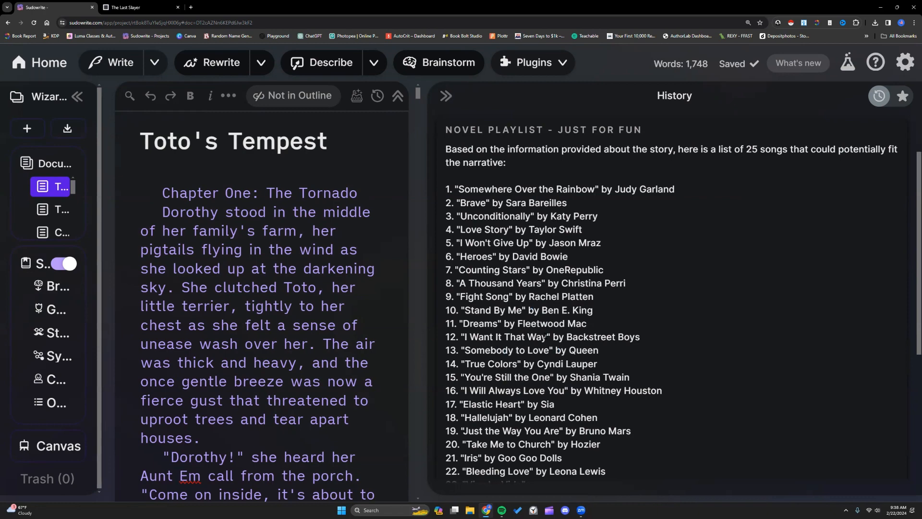
pyautogui.scroll(-2, 545, 337)
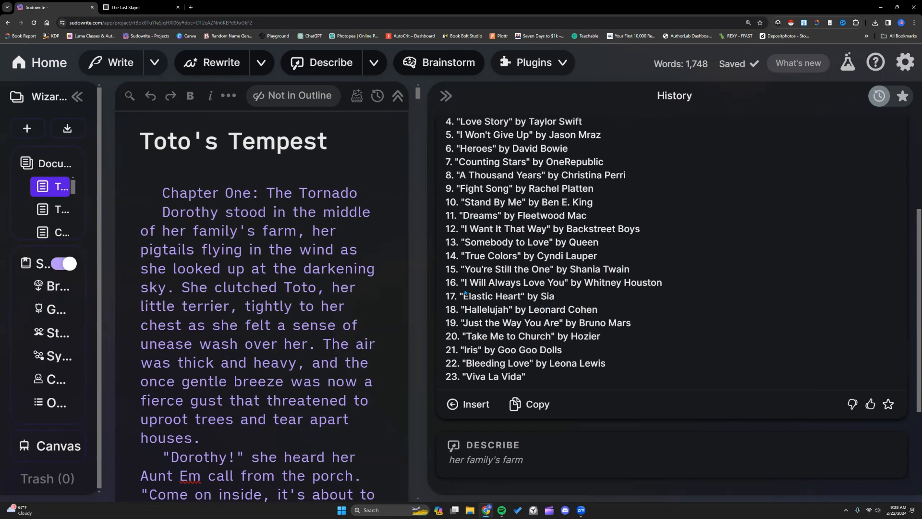
pyautogui.scroll(4, 465, 293)
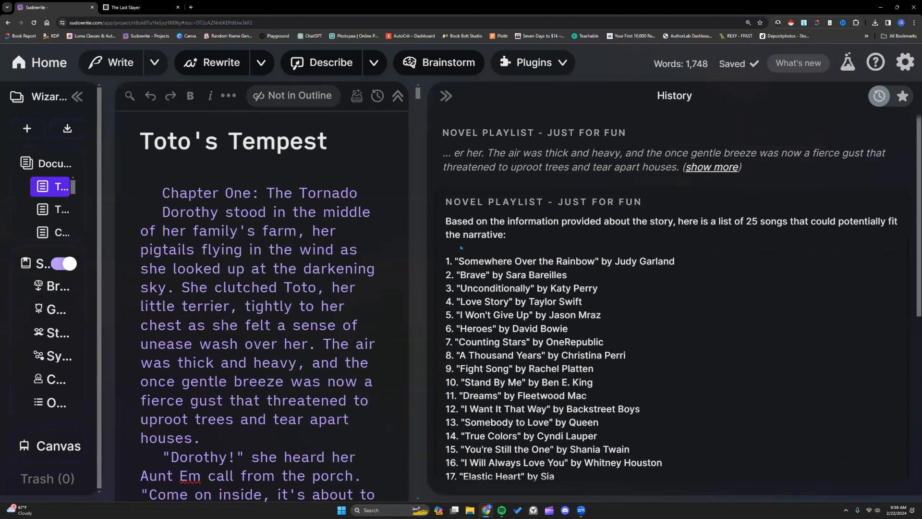
# Step: Switch to the Jack The Ripper project and try the Novel Twister plugin on The Emergence of Jack
pyautogui.click(566, 62)
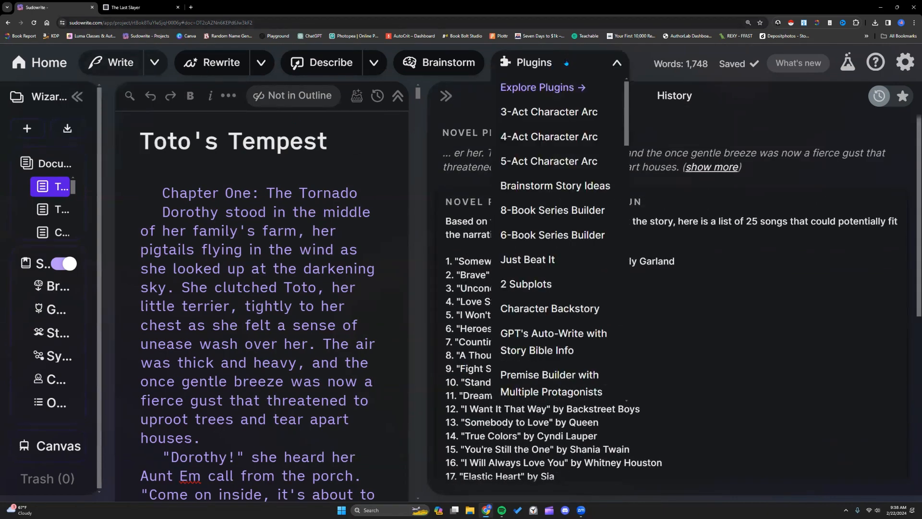
pyautogui.scroll(-10, 571, 158)
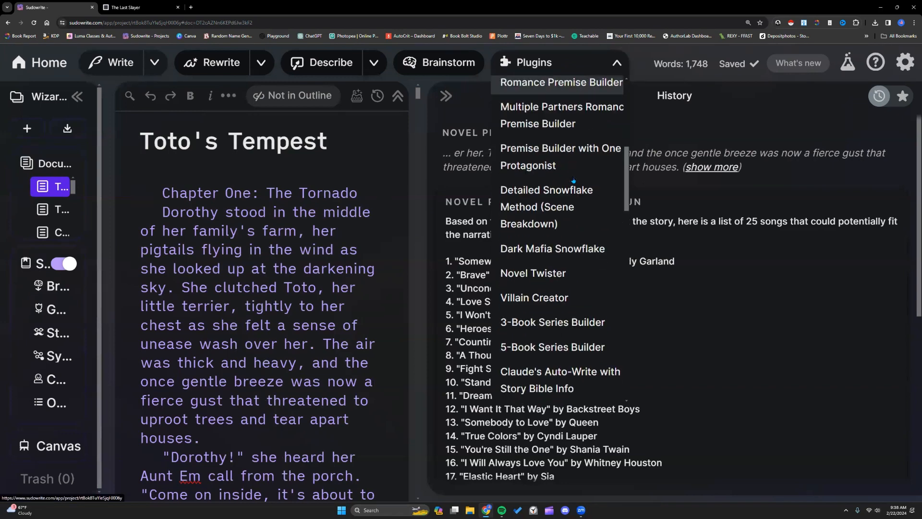
pyautogui.click(42, 64)
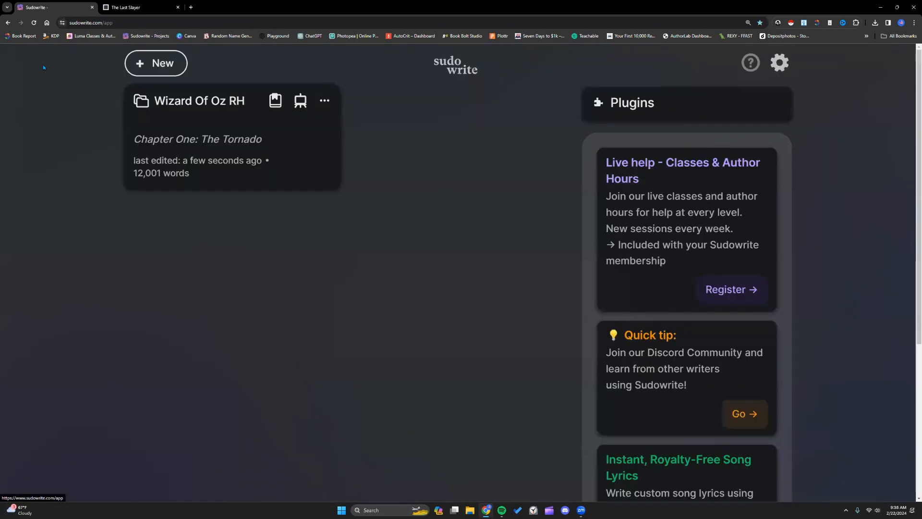
pyautogui.click(430, 144)
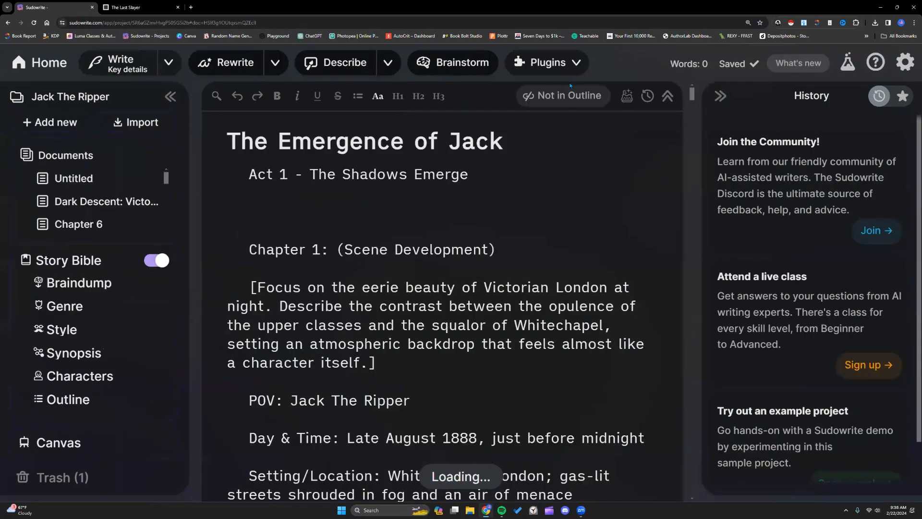
pyautogui.click(579, 65)
pyautogui.scroll(-10, 574, 208)
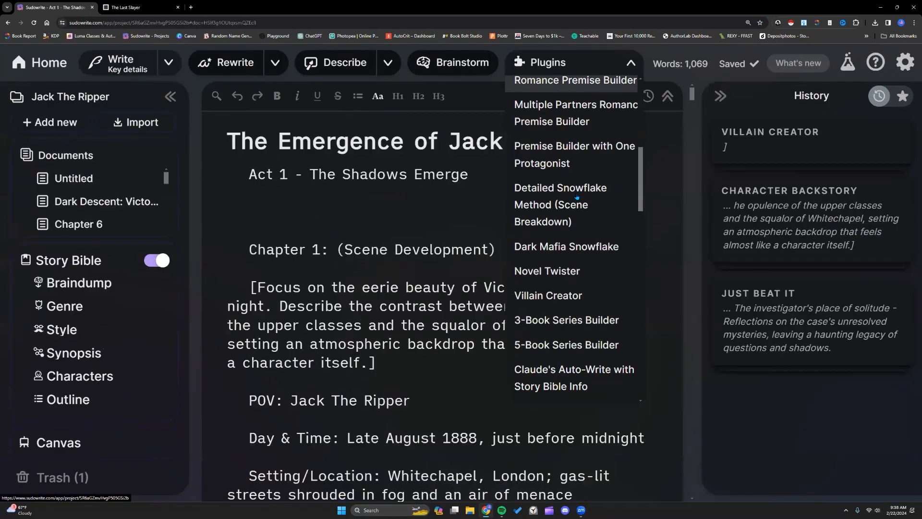
pyautogui.click(574, 209)
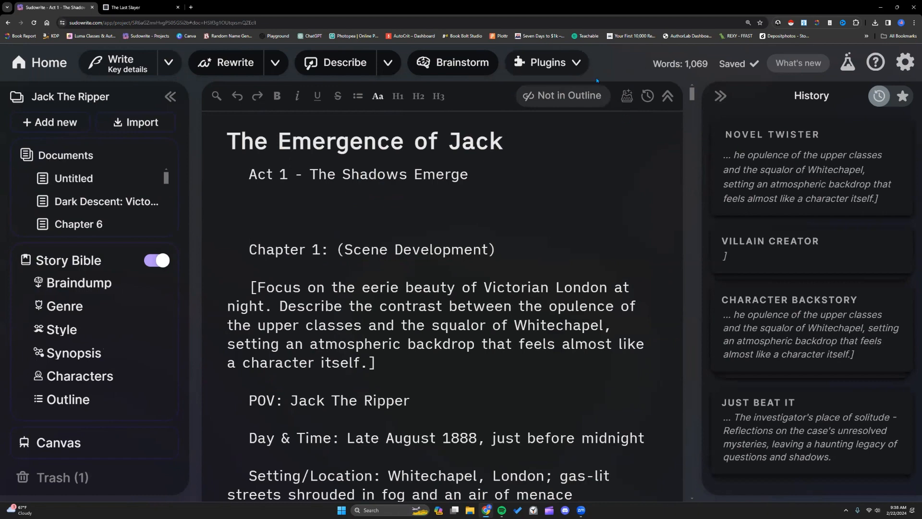
# Step: Run the Novel Playlist - Just For Fun plugin on The Emergence of Jack and widen the history area
pyautogui.click(576, 63)
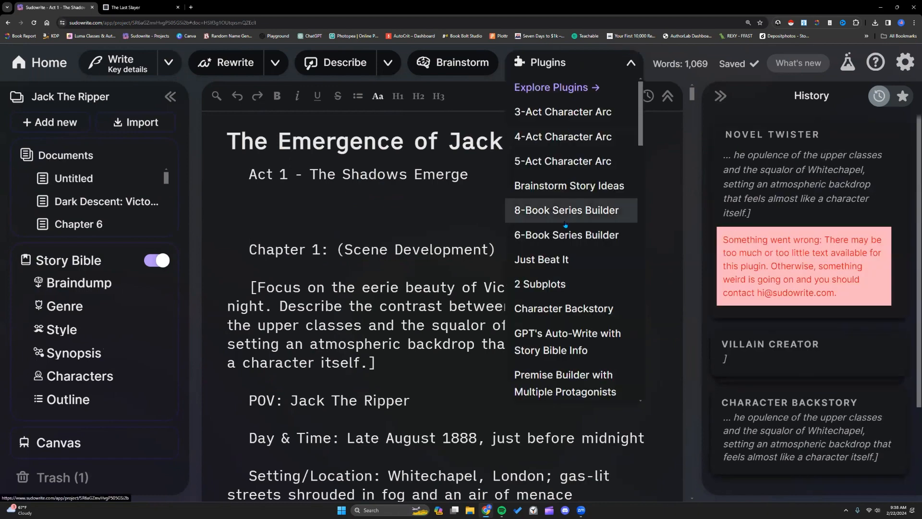
pyautogui.scroll(-8, 565, 225)
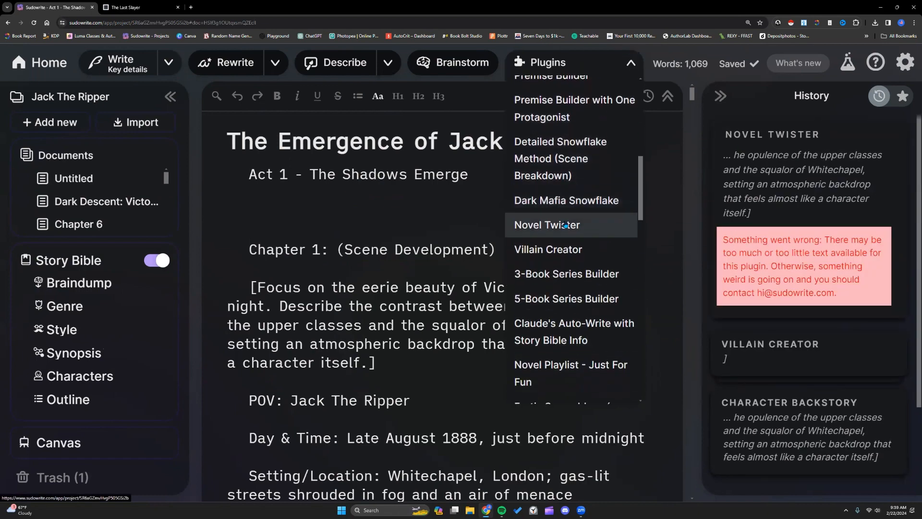
pyautogui.scroll(-3, 565, 225)
pyautogui.click(566, 226)
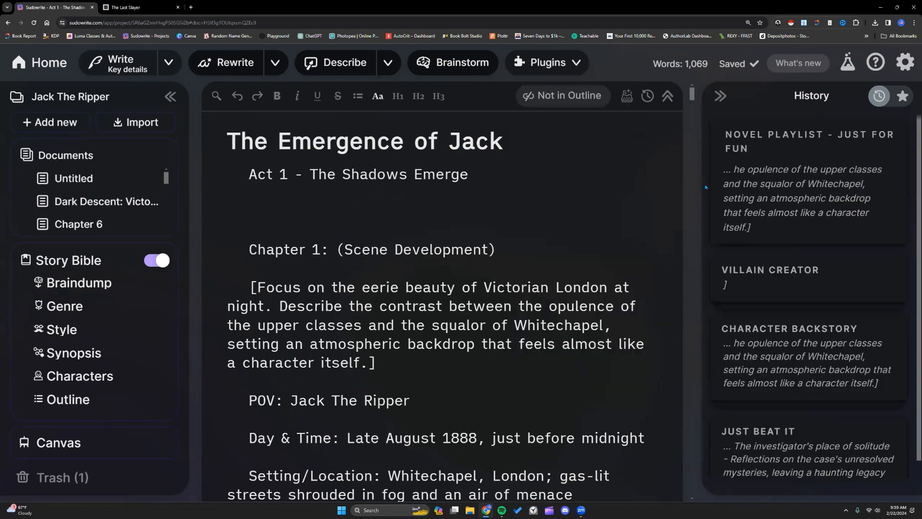
pyautogui.moveTo(704, 187); pyautogui.dragTo(631, 184)
pyautogui.moveTo(402, 192); pyautogui.dragTo(431, 192)
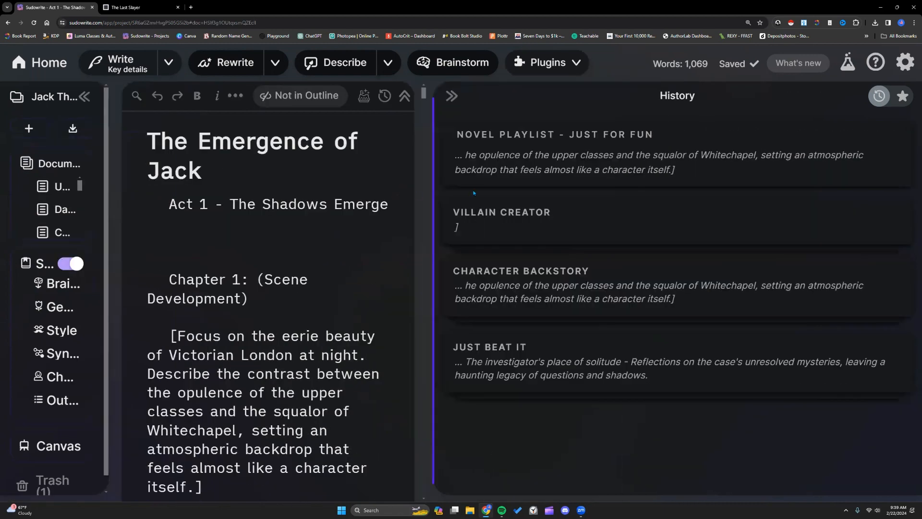
pyautogui.click(498, 191)
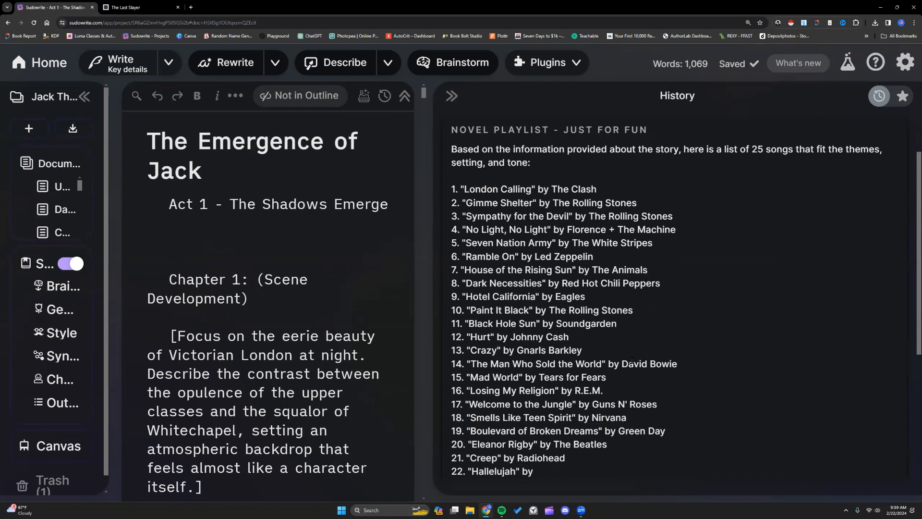
# Step: Review the song playlist generated for The Emergence of Jack, and narrow the history area
pyautogui.scroll(-2, 631, 359)
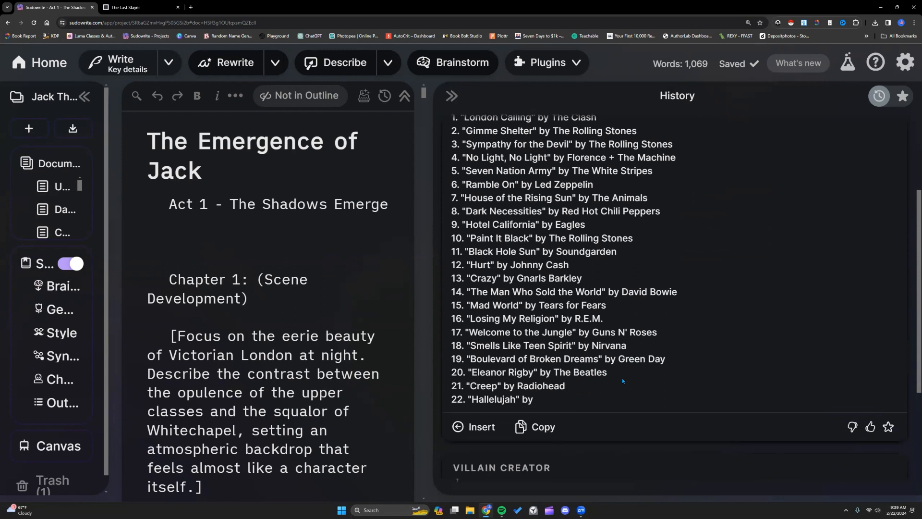
pyautogui.scroll(2, 621, 379)
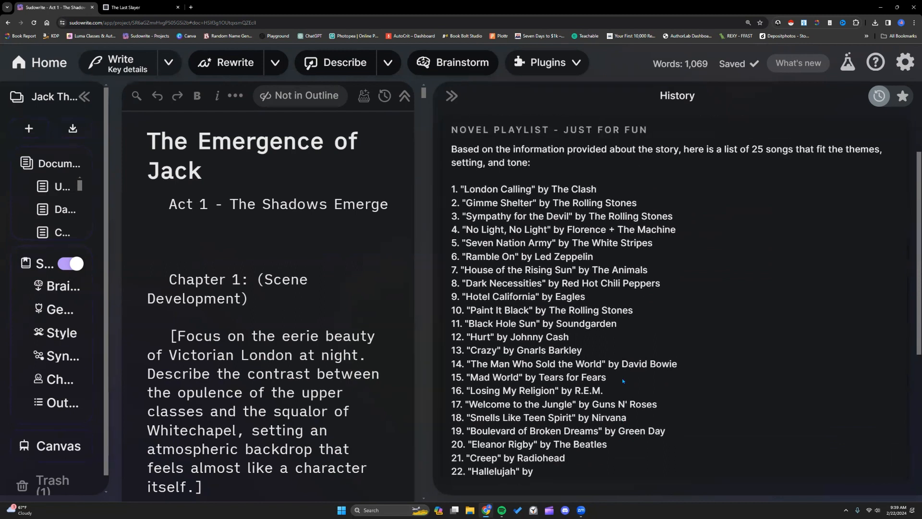
pyautogui.scroll(1, 621, 378)
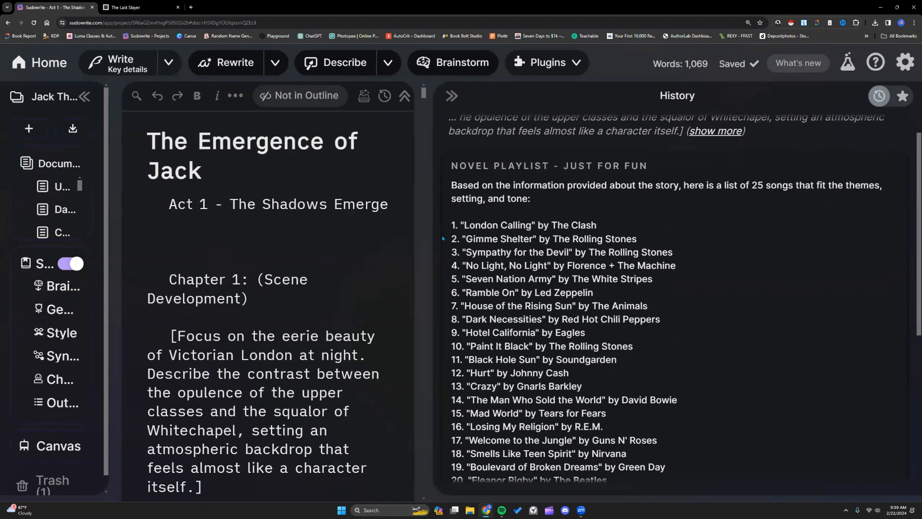
pyautogui.moveTo(431, 235); pyautogui.dragTo(715, 239)
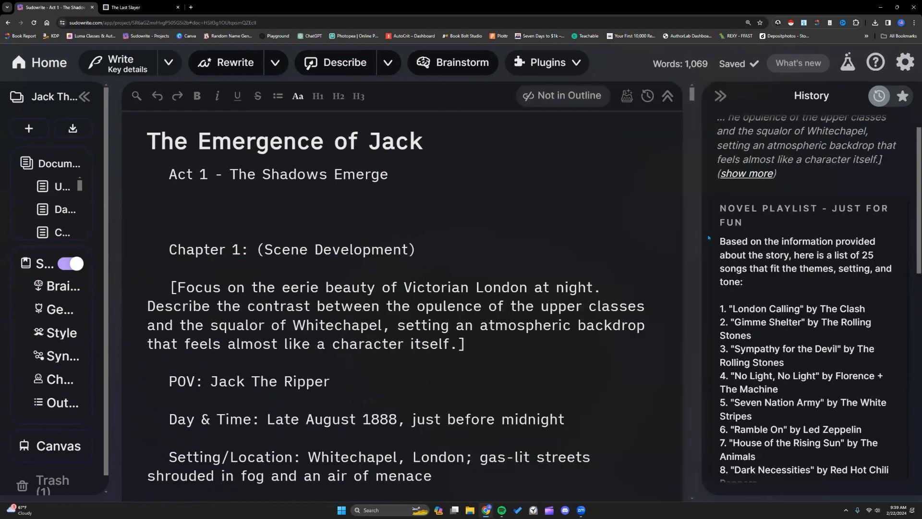